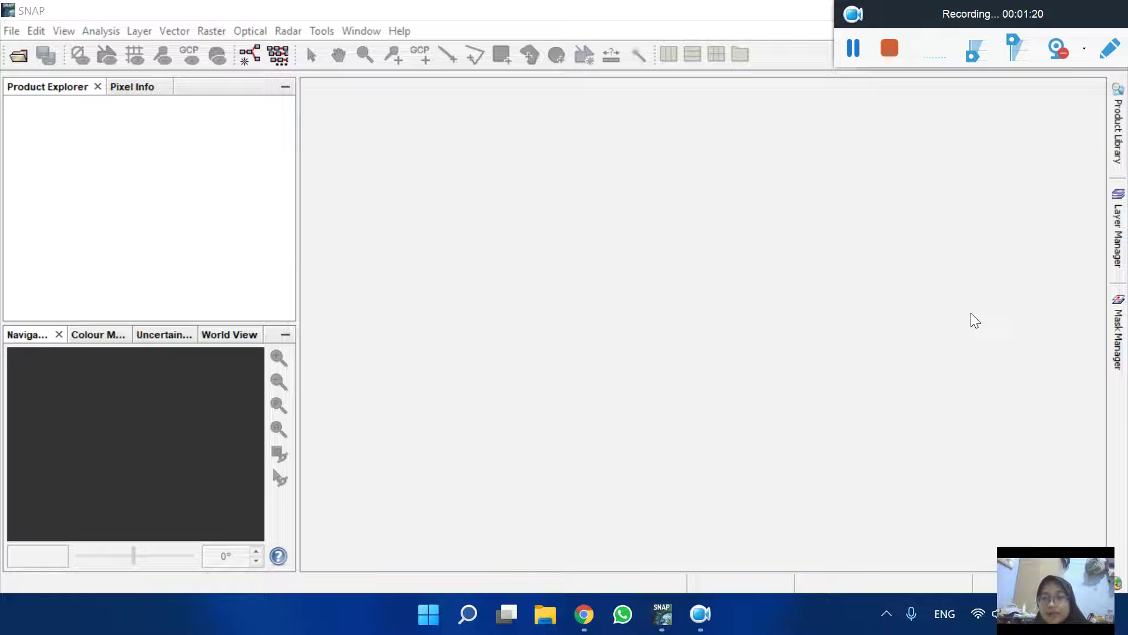
Step: Open the product S1A_IW_SLC__1SDV_20210112T104130_20210112T104200_036103_043B6E_1514.zip from the DATA SAR LOMBOK FIX folder inside ACARA 8 GEOFIS
click(13, 32)
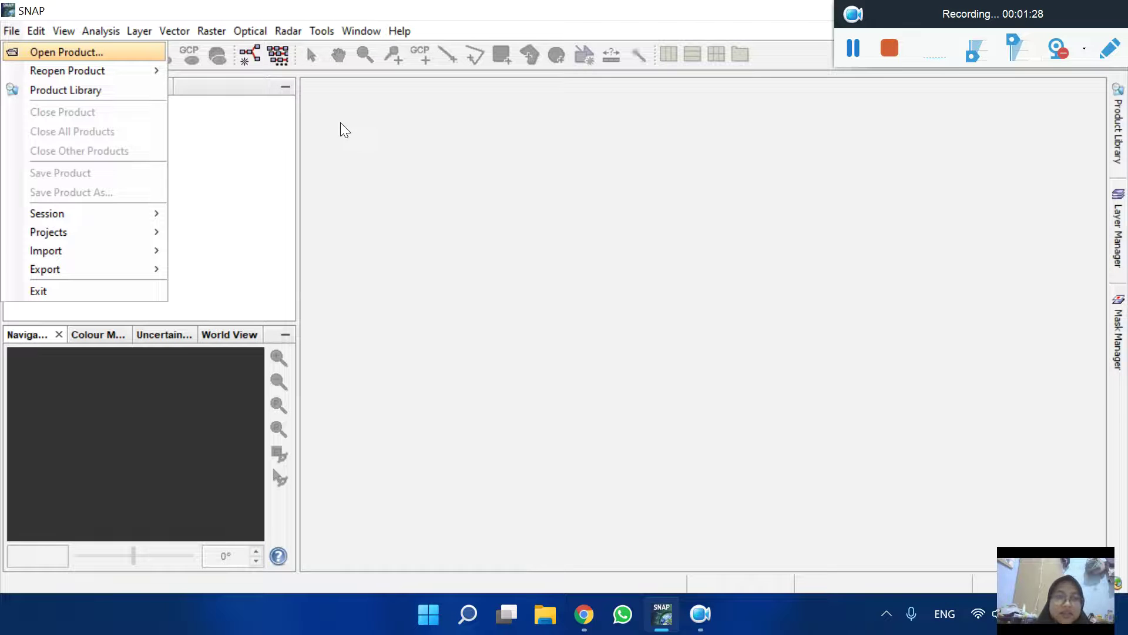
key(Return)
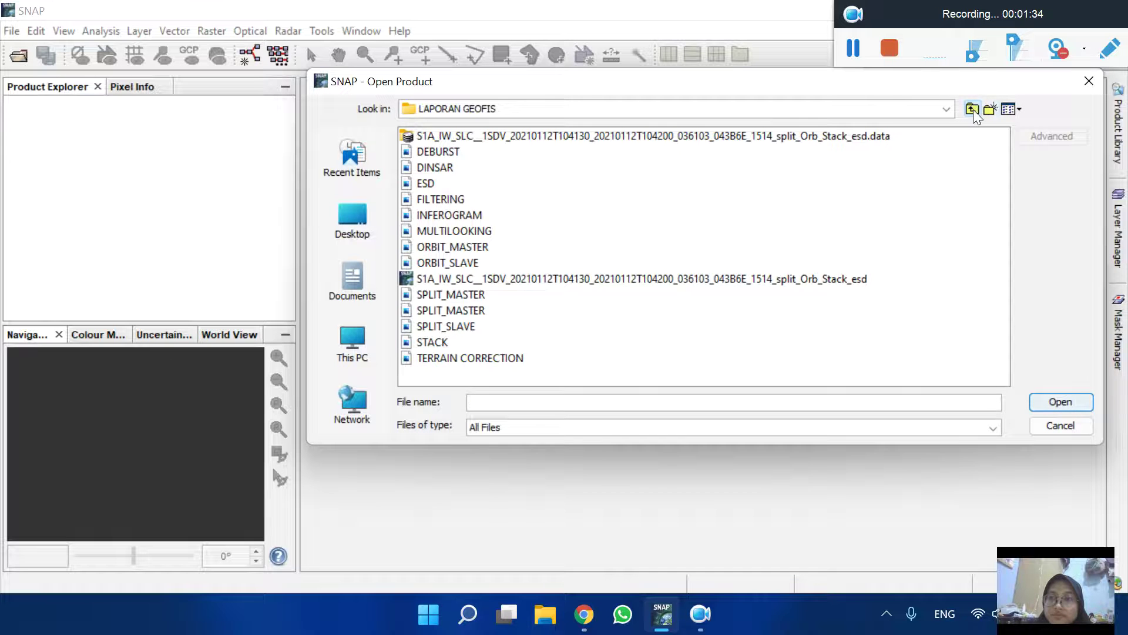
click(973, 108)
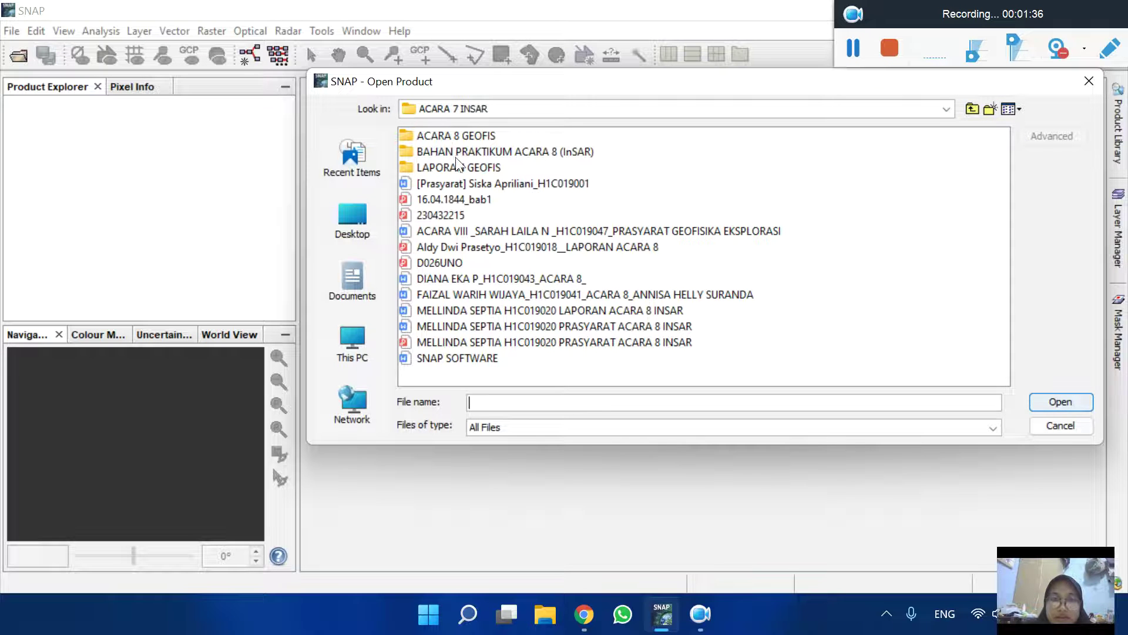
double_click(465, 140)
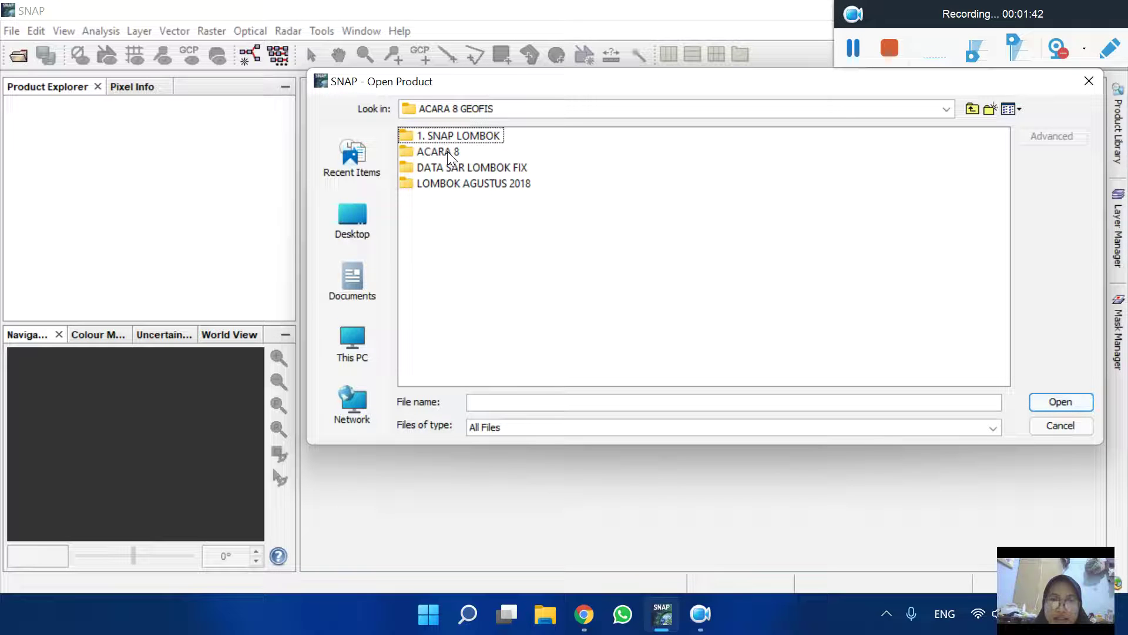
double_click(452, 167)
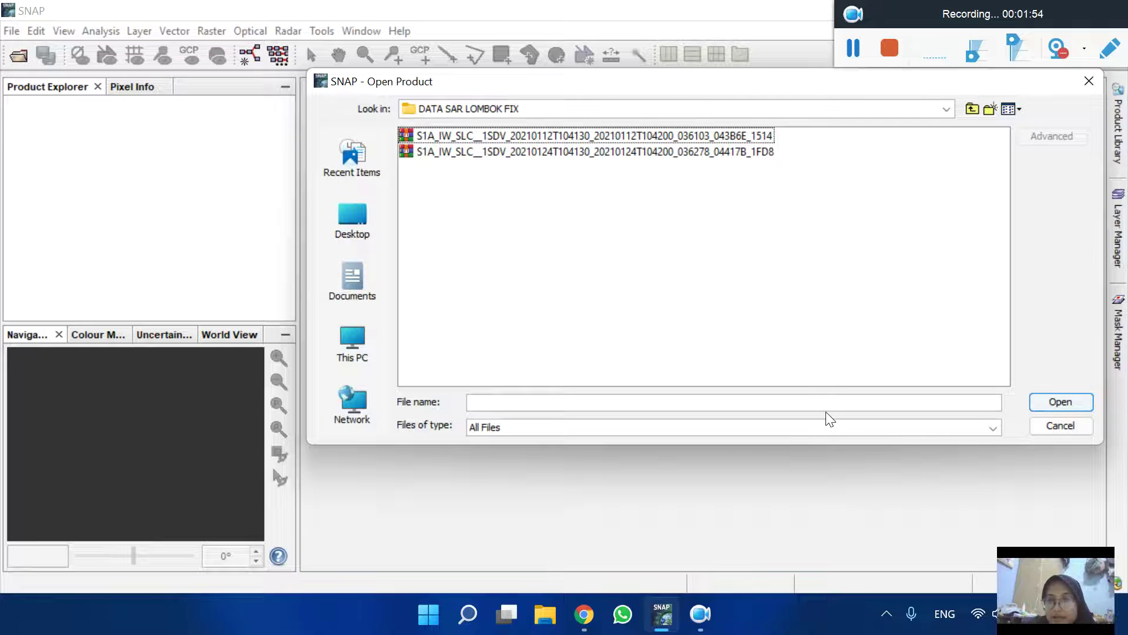
click(764, 136)
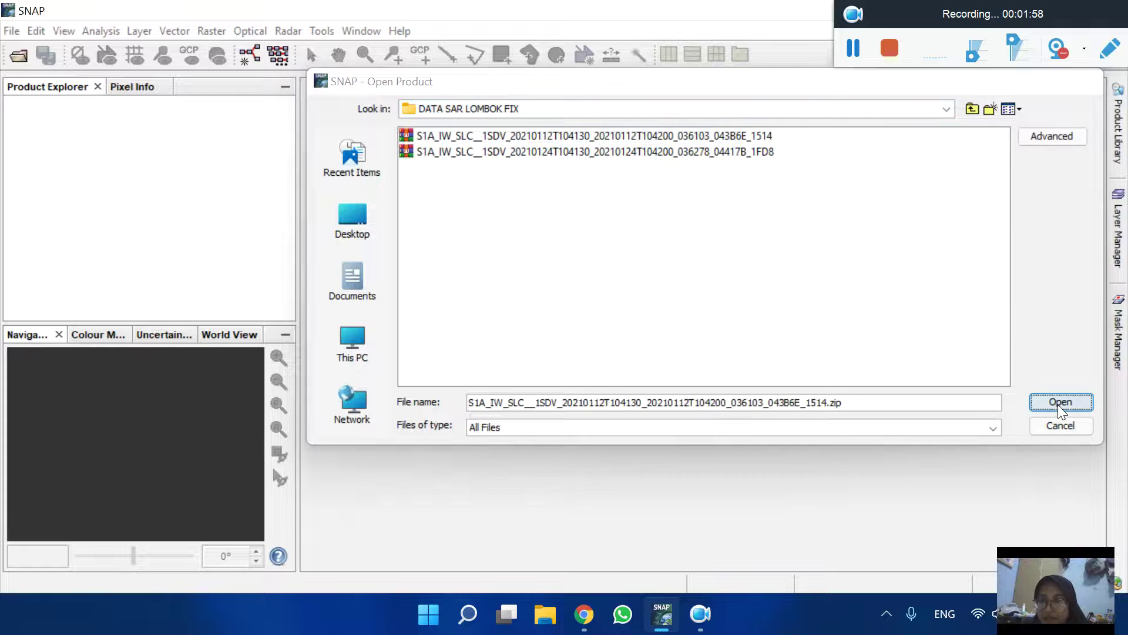
click(1058, 404)
Step: Open the second product, S1A_IW_SLC__1SDV_20210124T104130_20210124T104200_036278_04417B_1FD8.zip, from the DATA SAR LOMBOK FIX folder
click(9, 35)
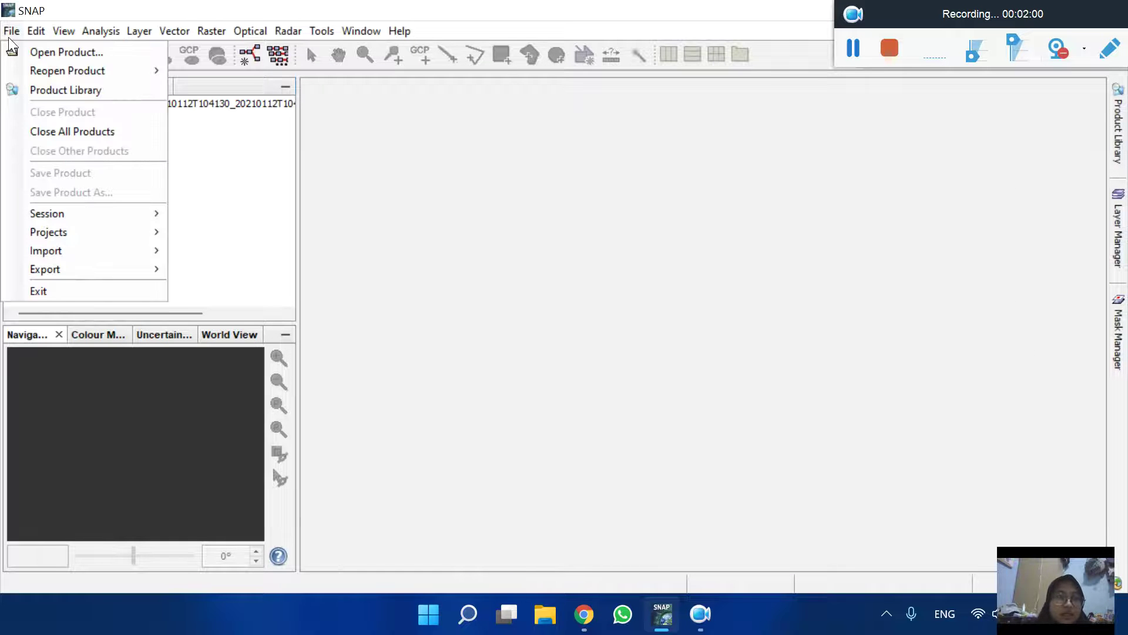
click(36, 50)
click(499, 152)
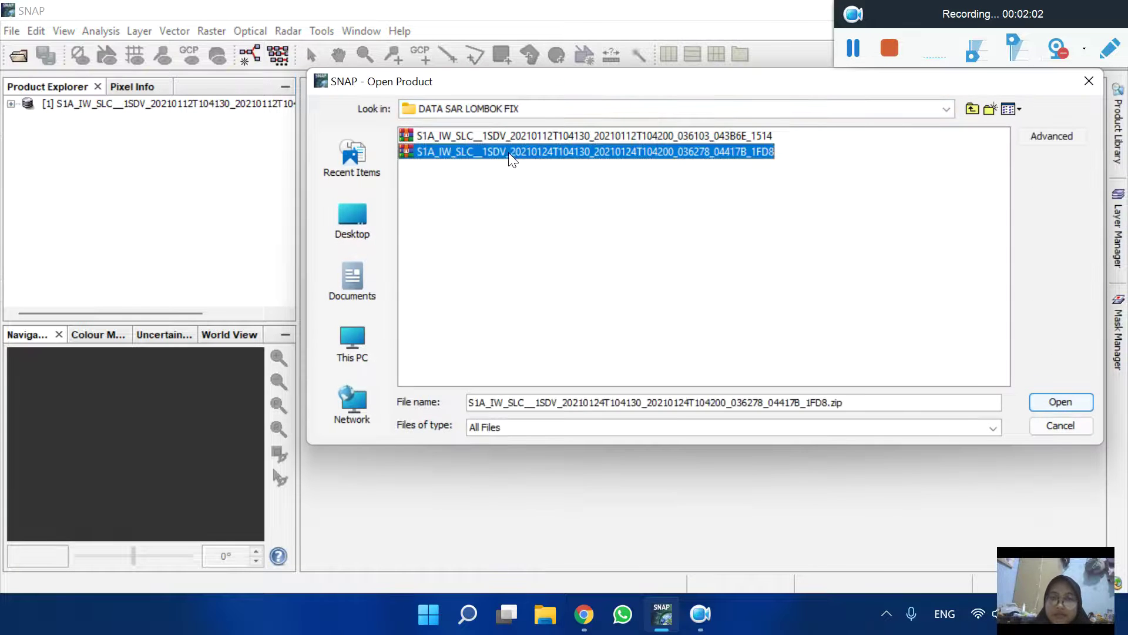
click(1077, 404)
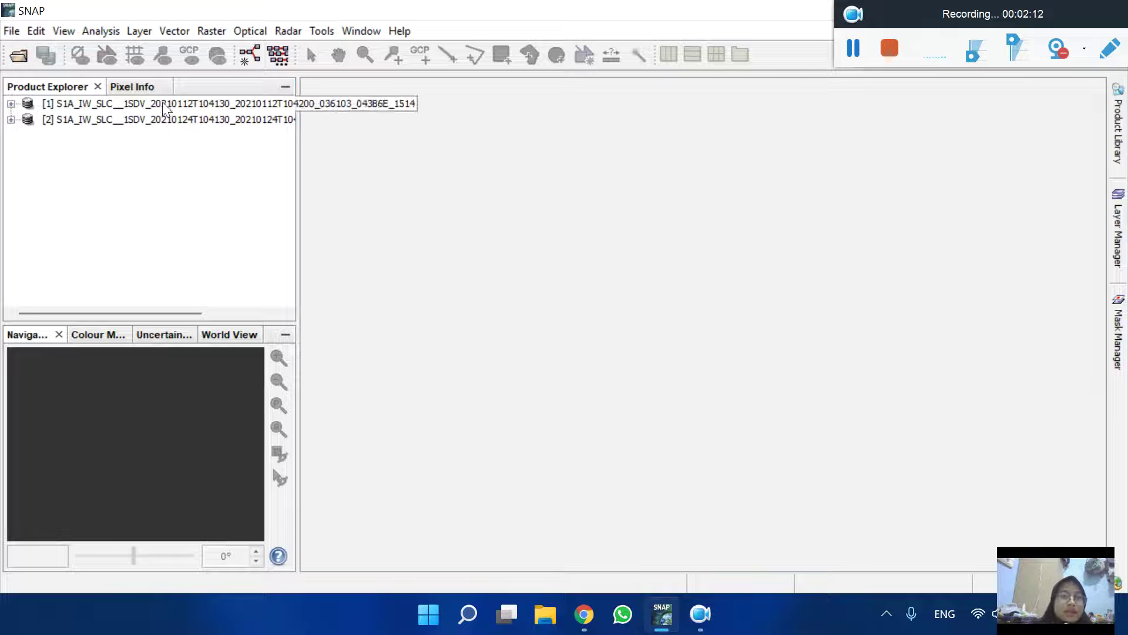
Step: Start S-1 TOPS Split with the 20210112 product [1] as the source
click(294, 36)
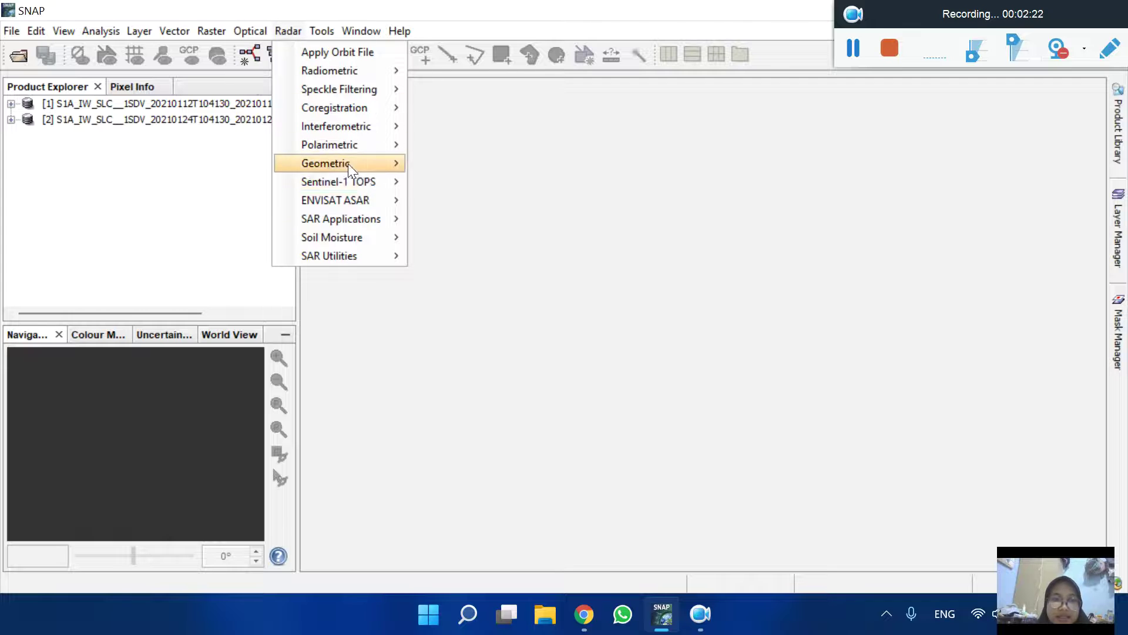
mouse_move(374, 180)
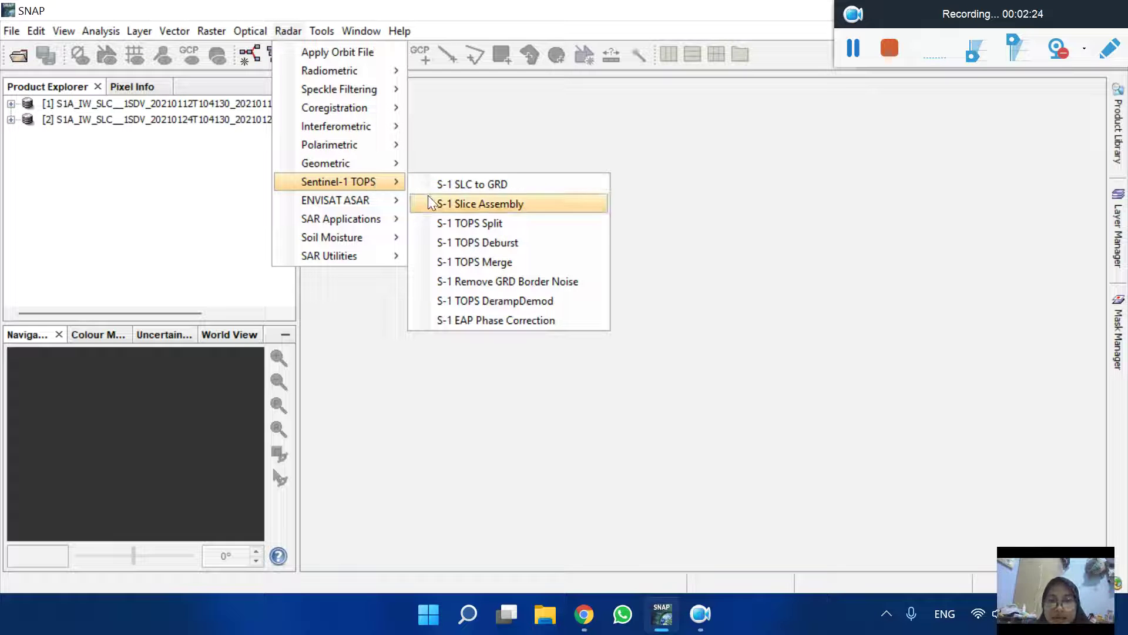
click(445, 227)
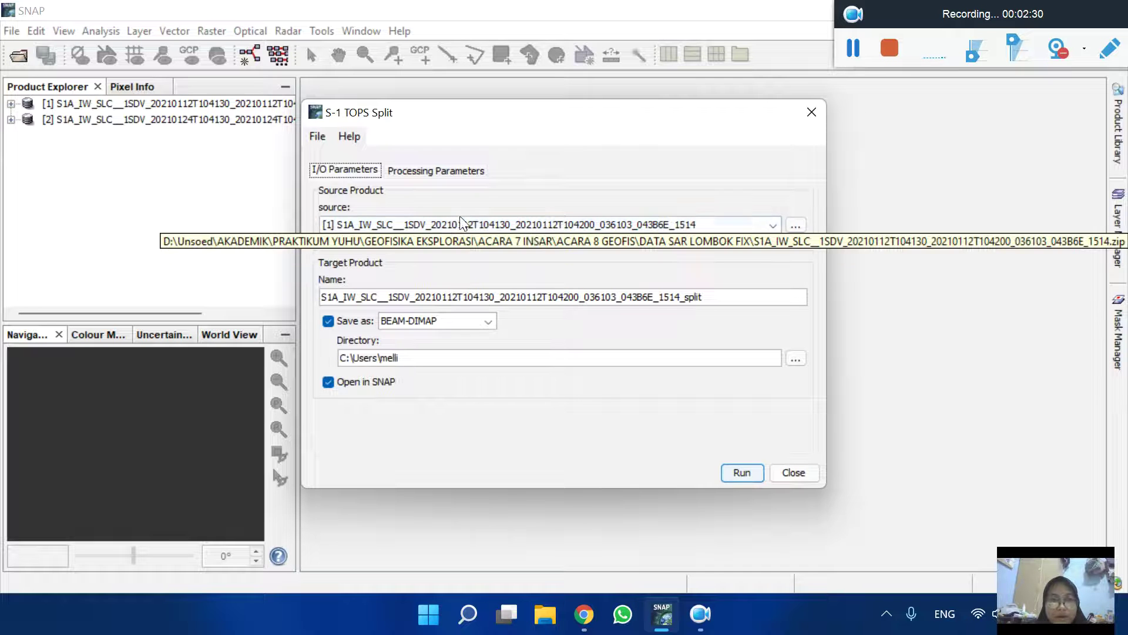
click(542, 226)
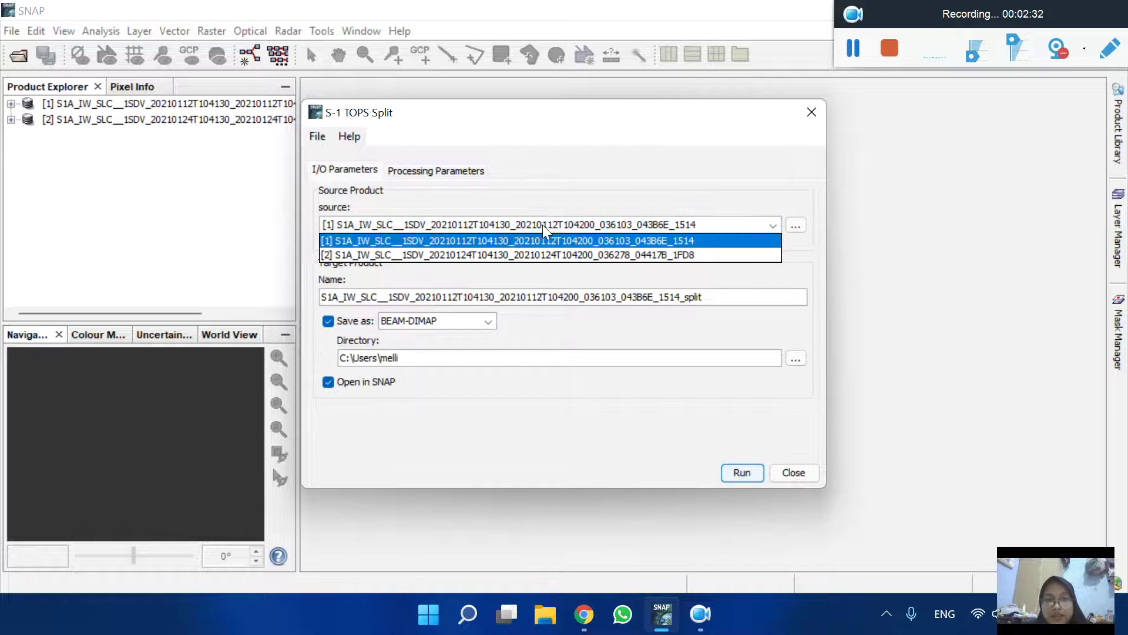
click(554, 247)
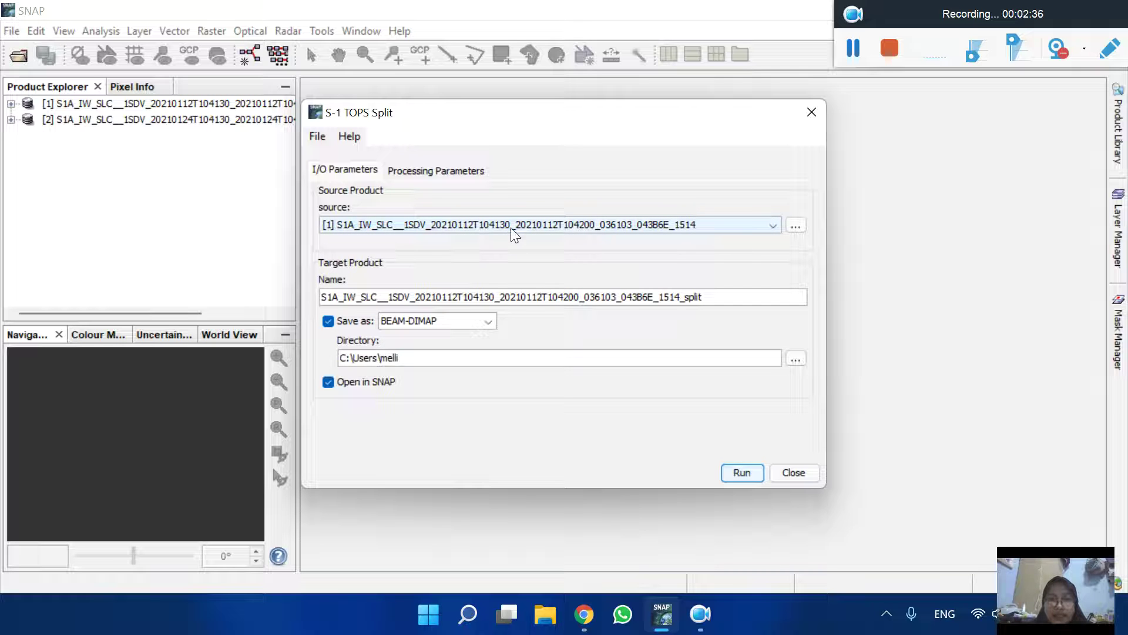
Step: Configure the split with subswath IW3, polarisation VV and bursts 4 to 8, and close the dialog without running it
click(446, 170)
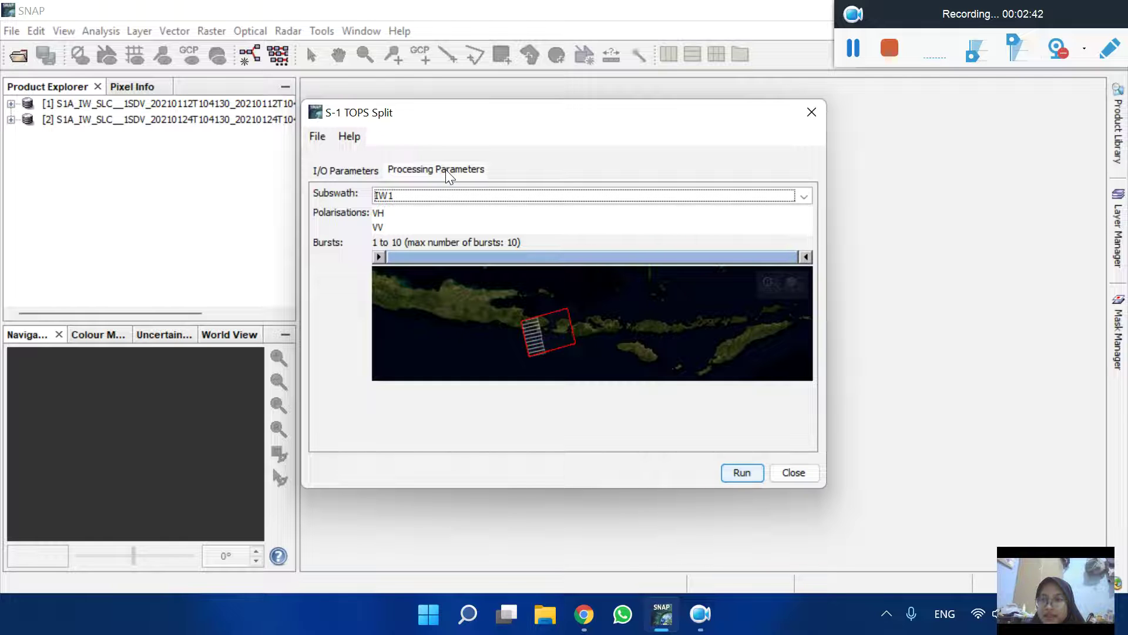
click(455, 192)
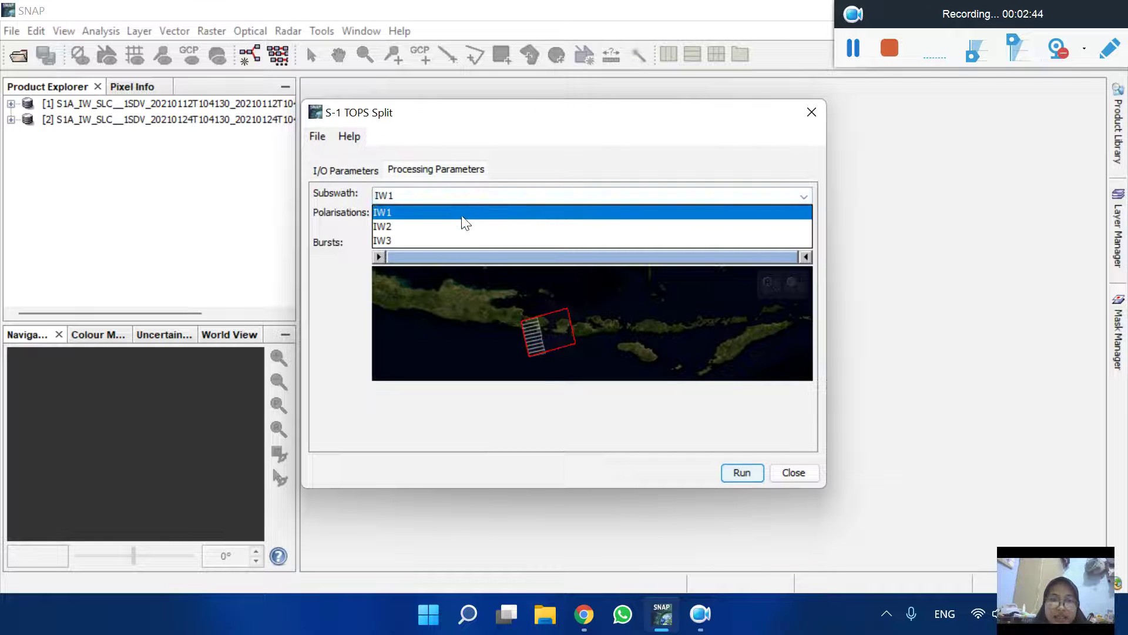
click(467, 238)
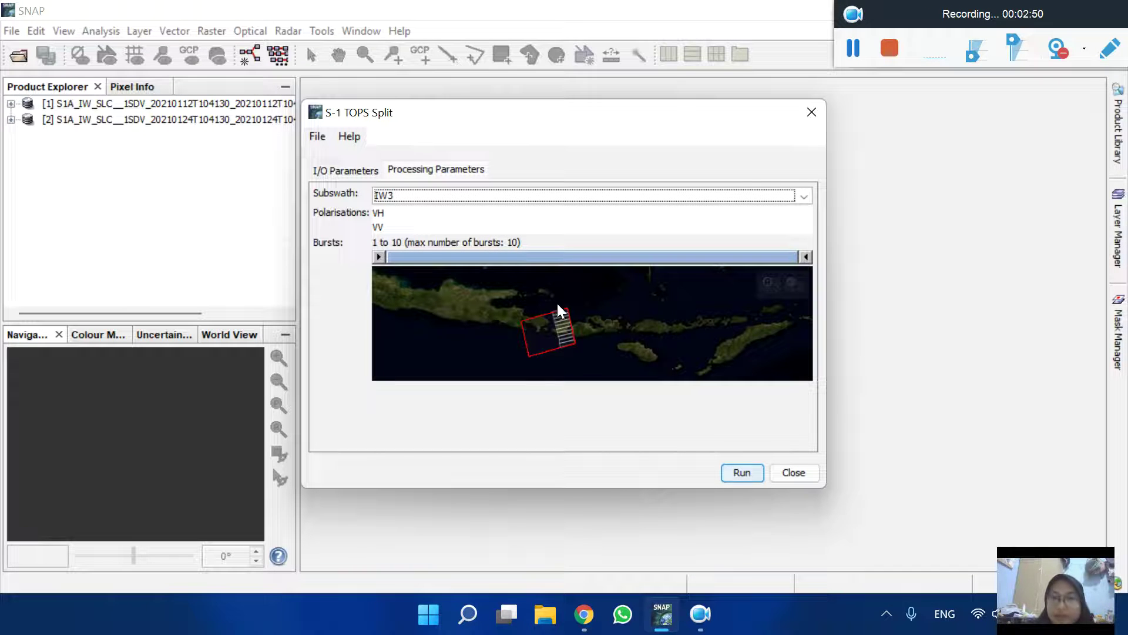
click(404, 226)
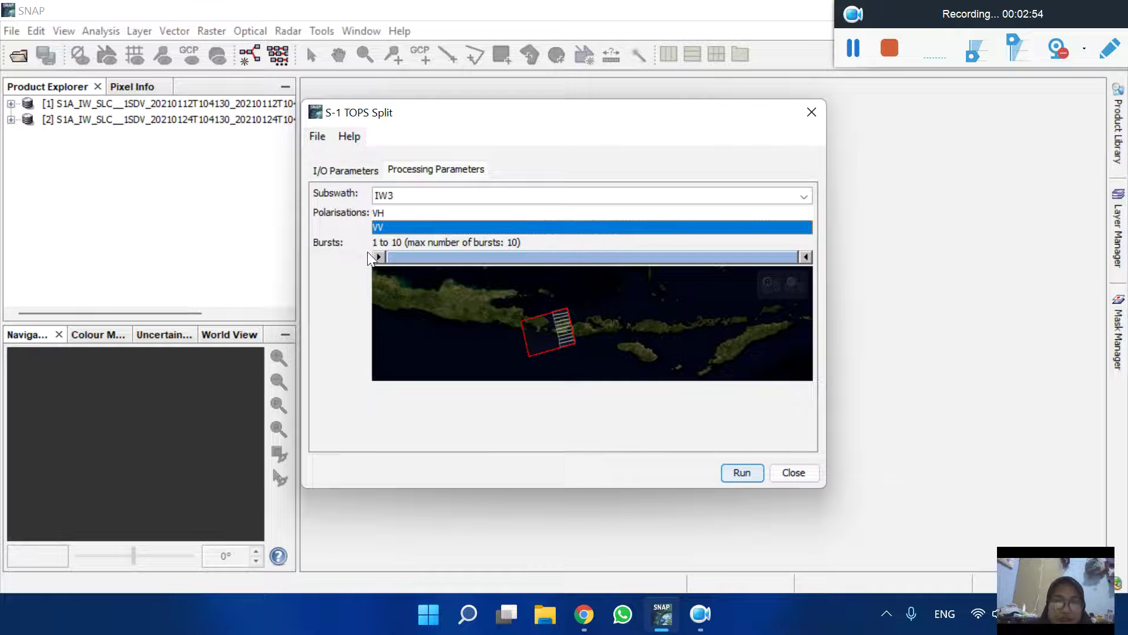
drag(376, 256, 498, 258)
drag(806, 259, 718, 259)
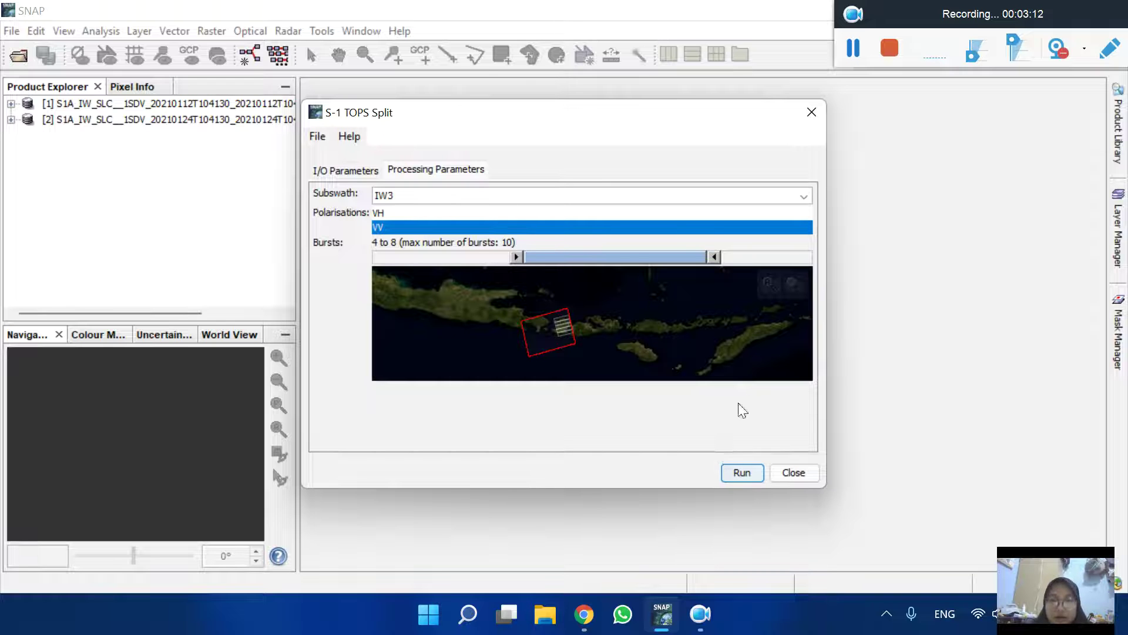
click(811, 112)
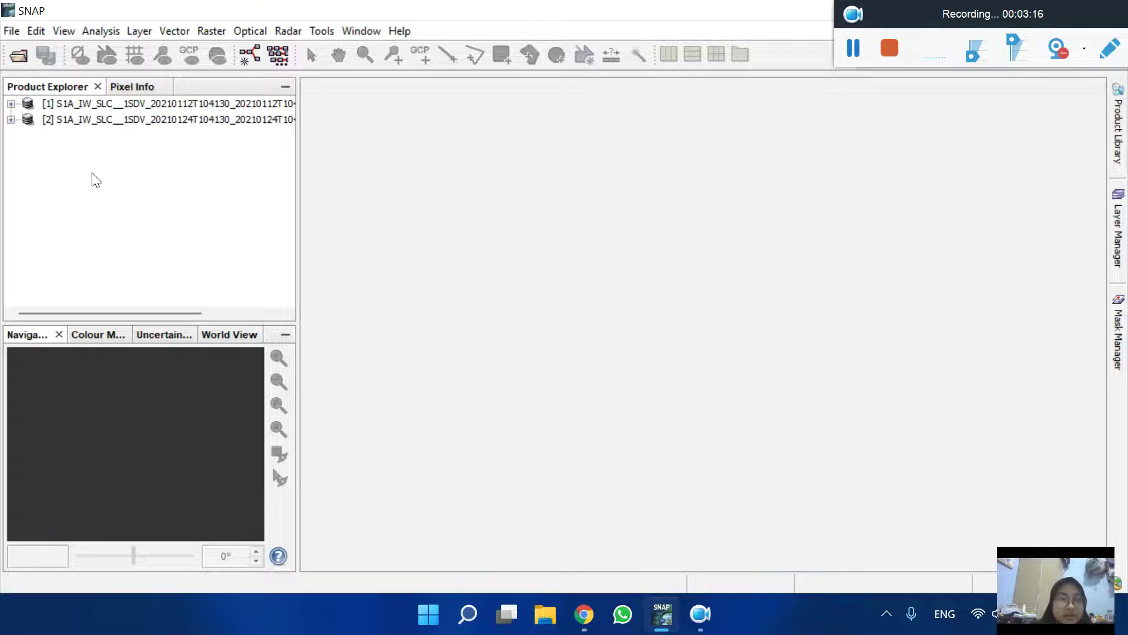
Step: Open the already split product S1A_IW_SLC__1SDV_20210112T104130_20210112T104200_036103_043B6E_1514_split.dim from the 1. SNAP LOMBOK folder
click(11, 32)
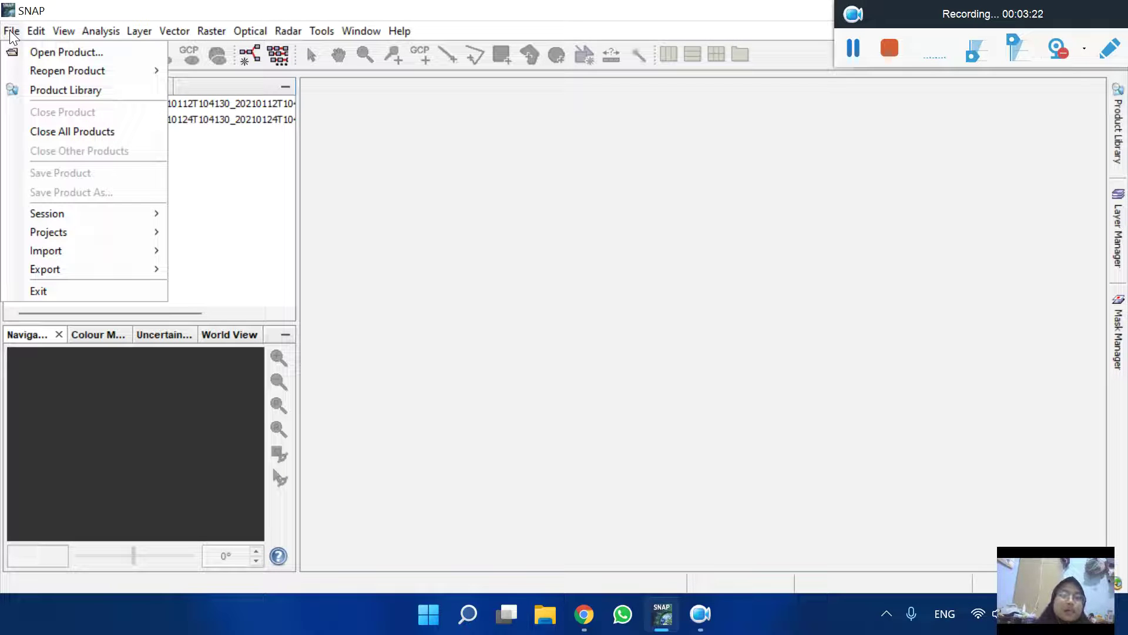
click(10, 54)
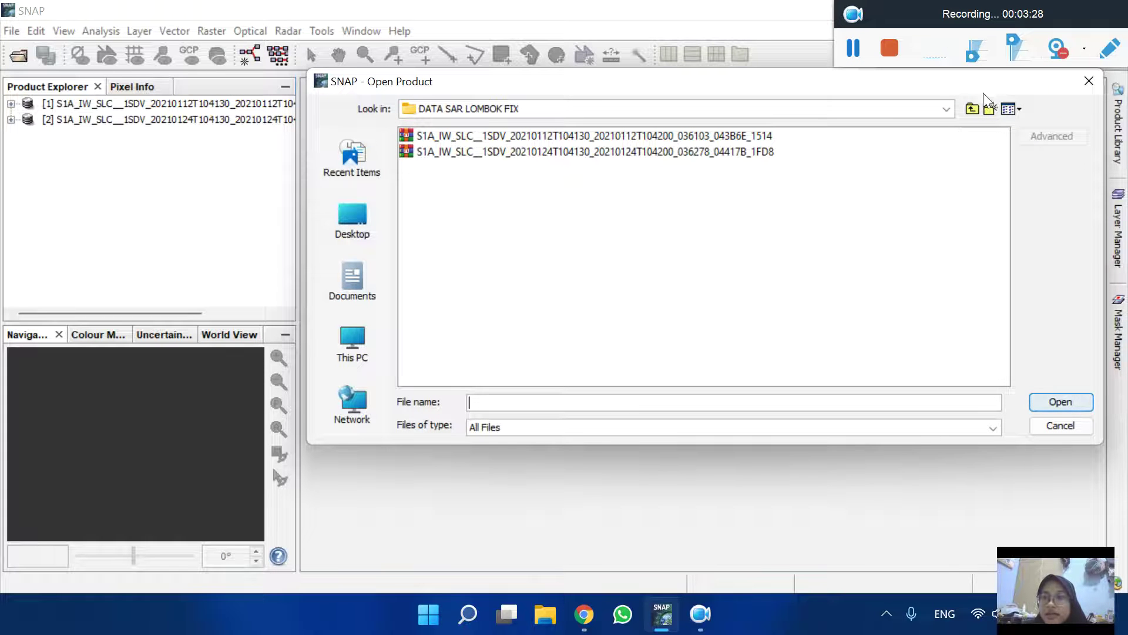
click(971, 110)
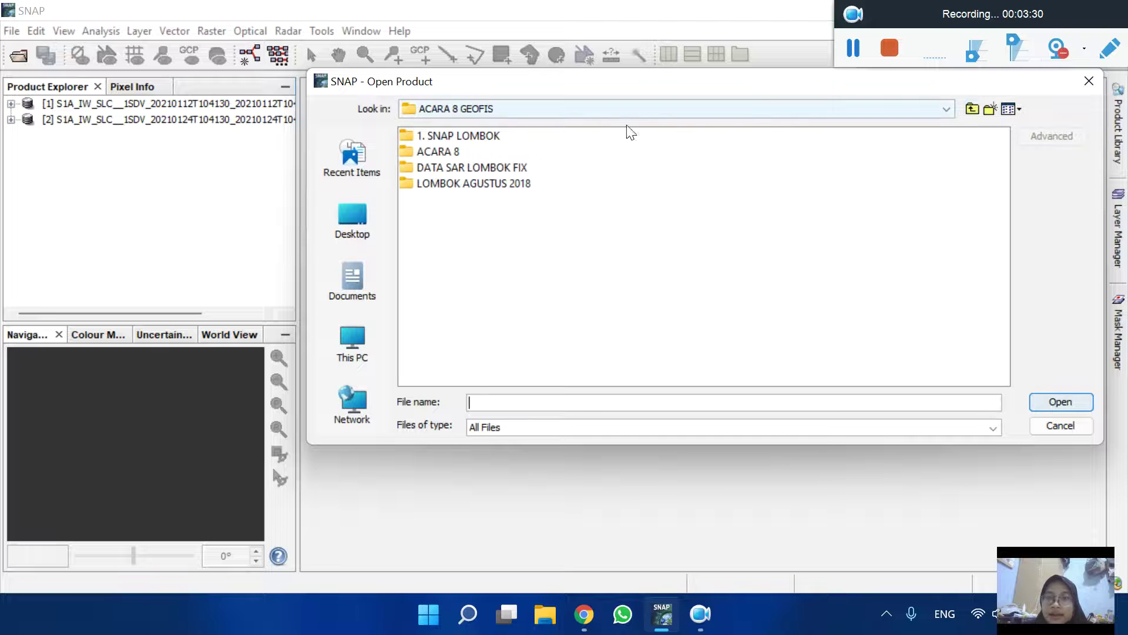
click(456, 140)
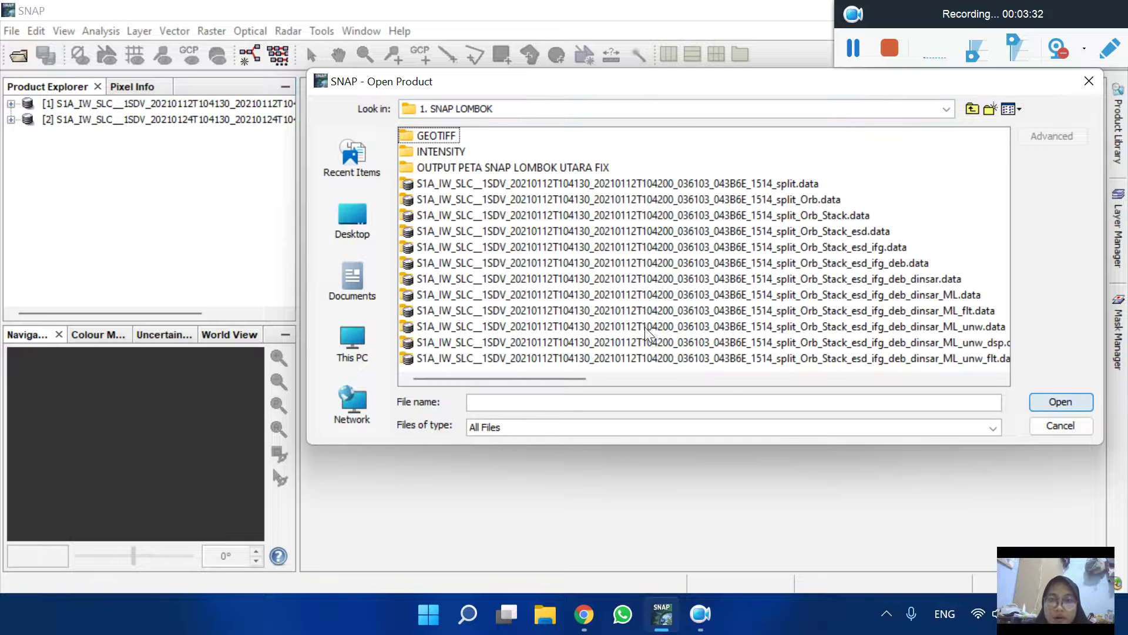
scroll(646, 336, down, 3)
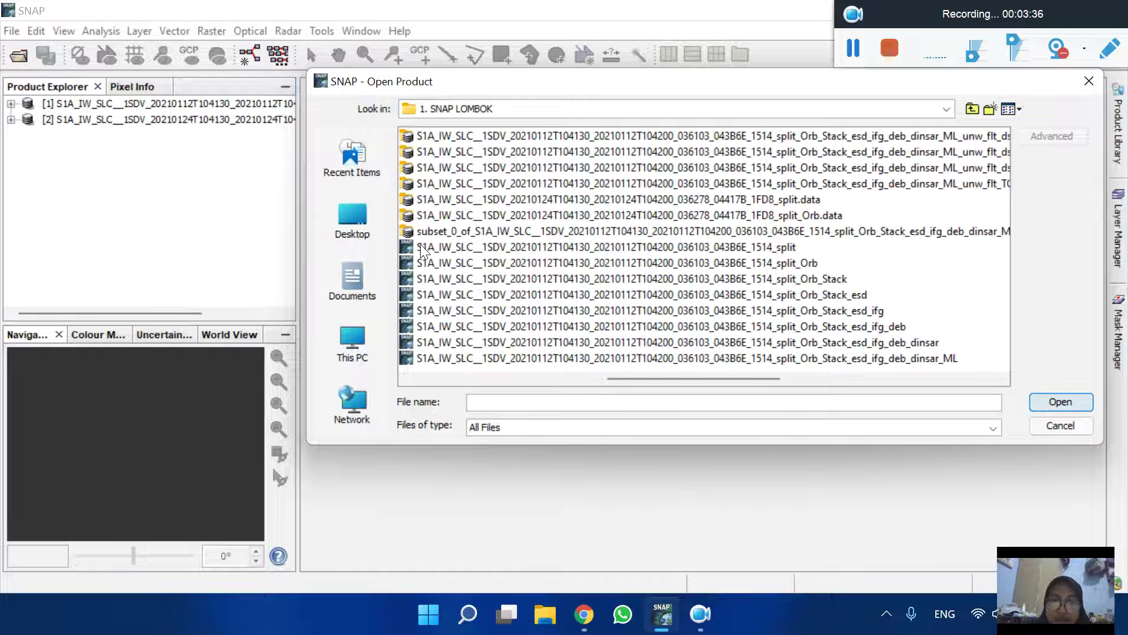
click(739, 249)
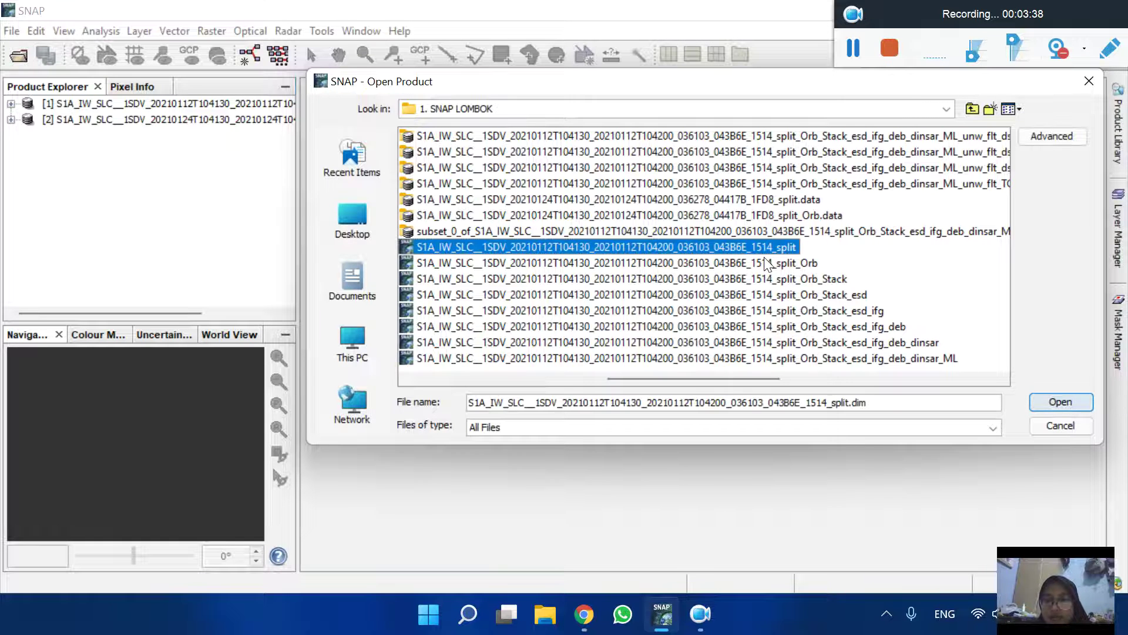
click(1056, 403)
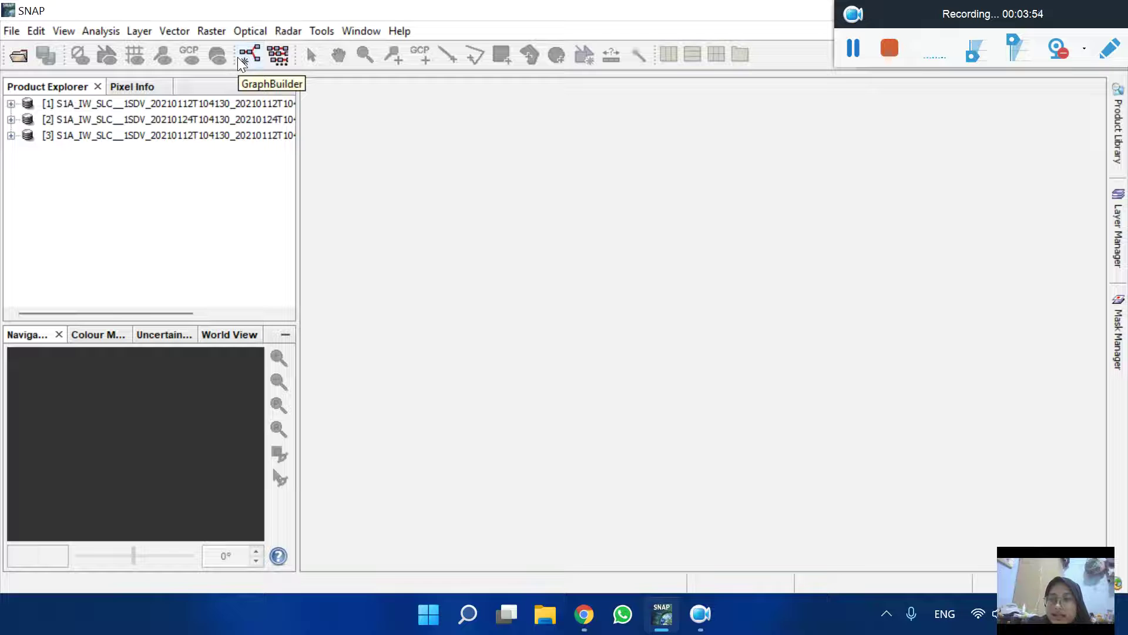
Step: Start S-1 TOPS Split with the unsplit 20210124 product [2] as the source
click(288, 33)
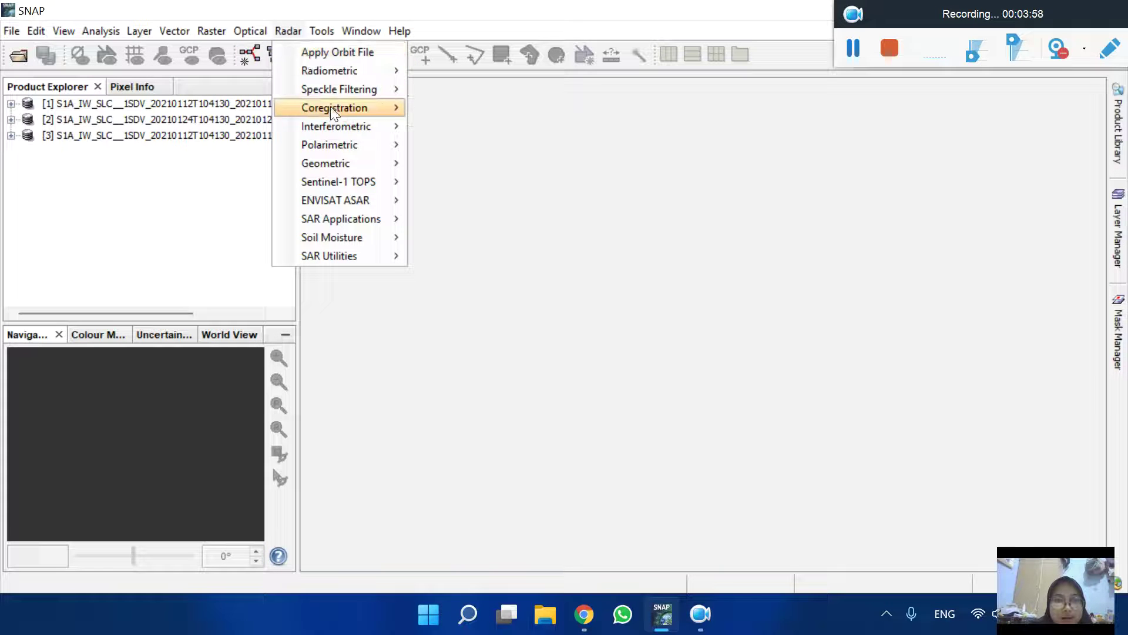
mouse_move(339, 128)
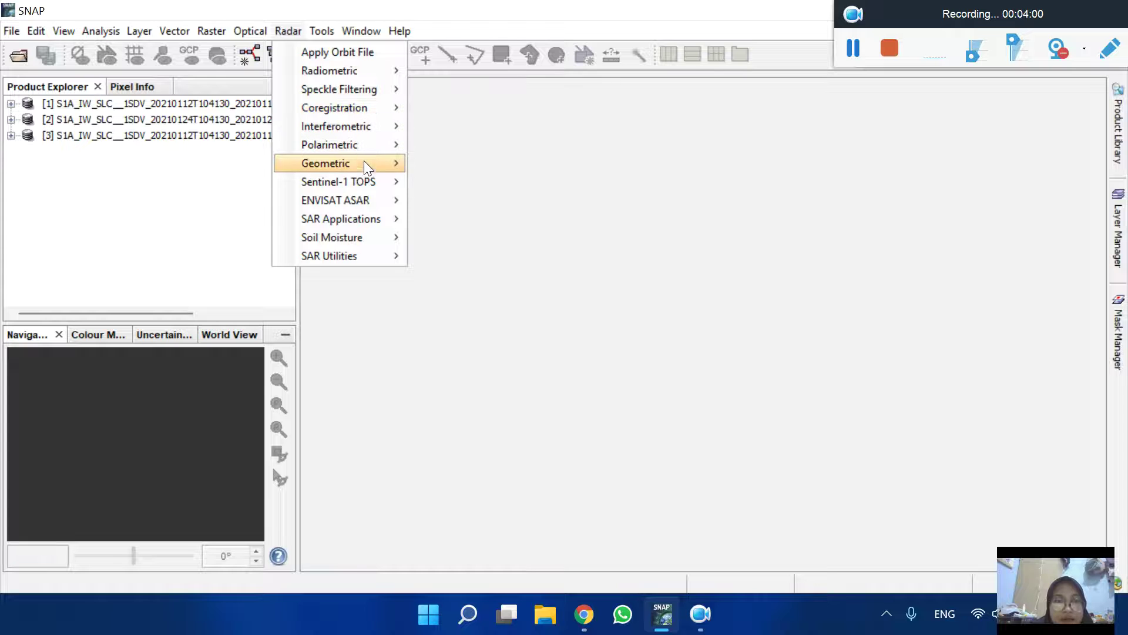
mouse_move(369, 179)
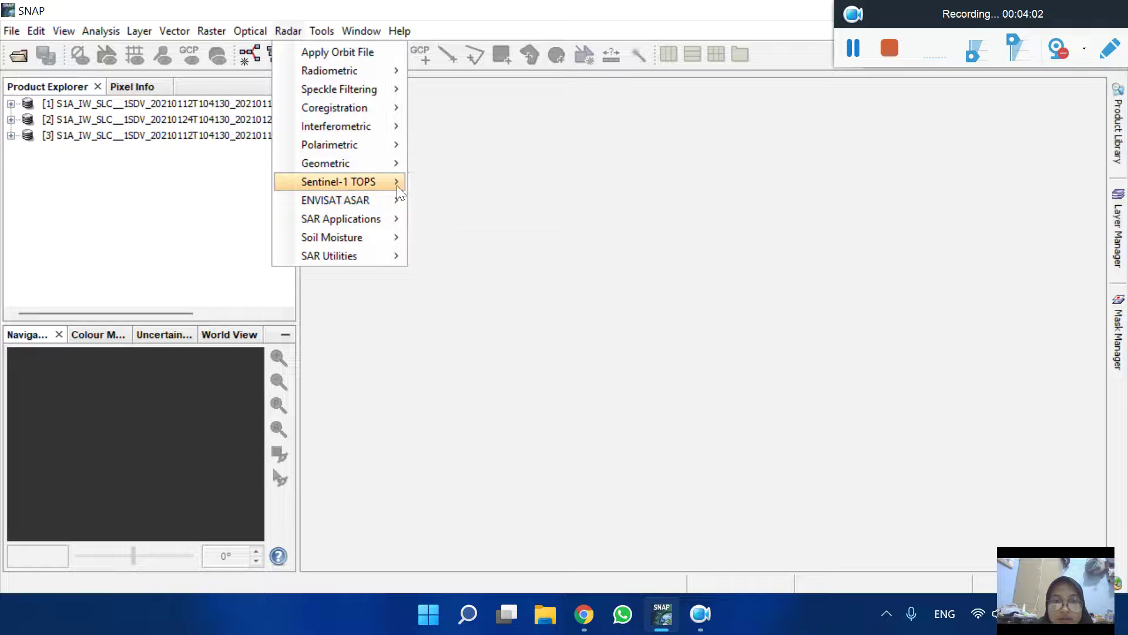
mouse_move(400, 200)
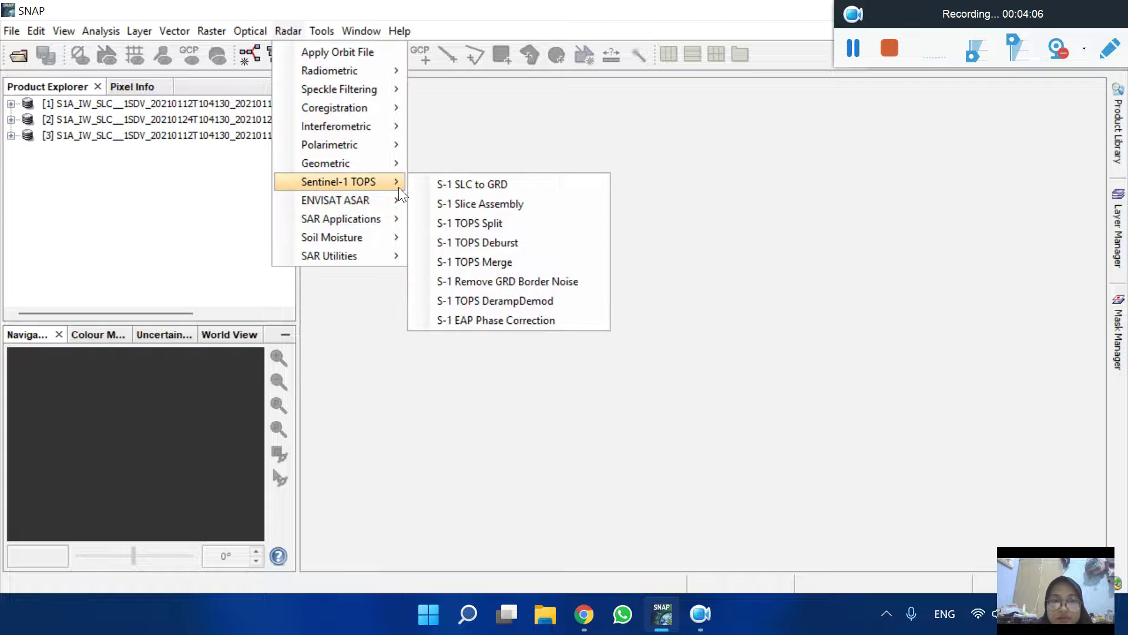
click(453, 218)
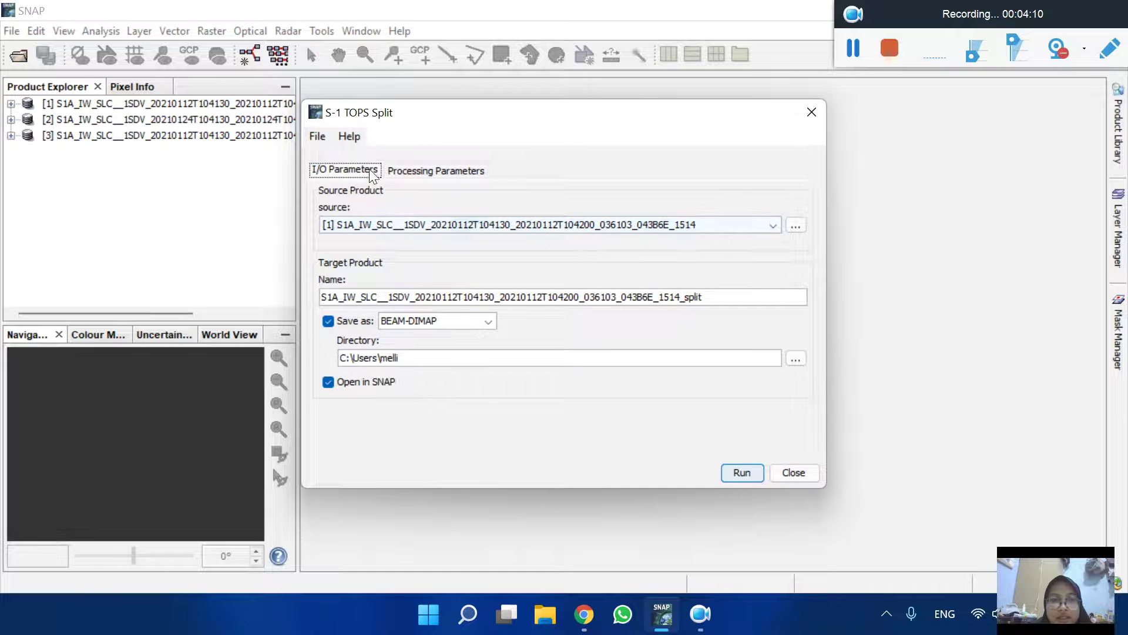
click(767, 226)
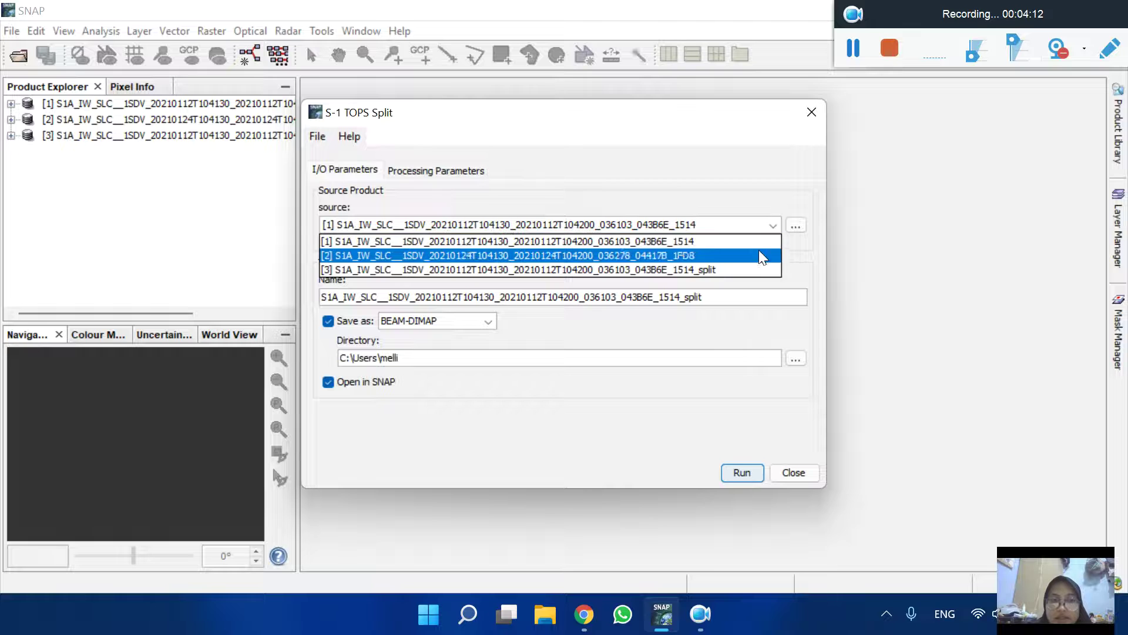
click(743, 257)
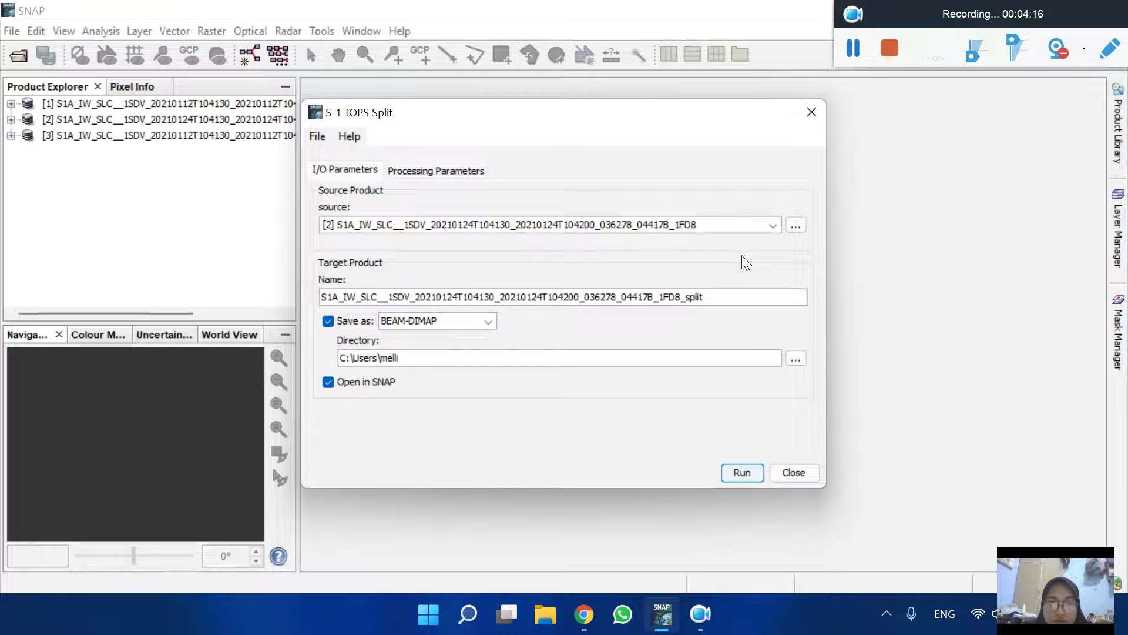
Step: Configure the 20210124 split with subswath IW3, polarisation VV and bursts 4 to 8, and close the dialog without running it
click(476, 172)
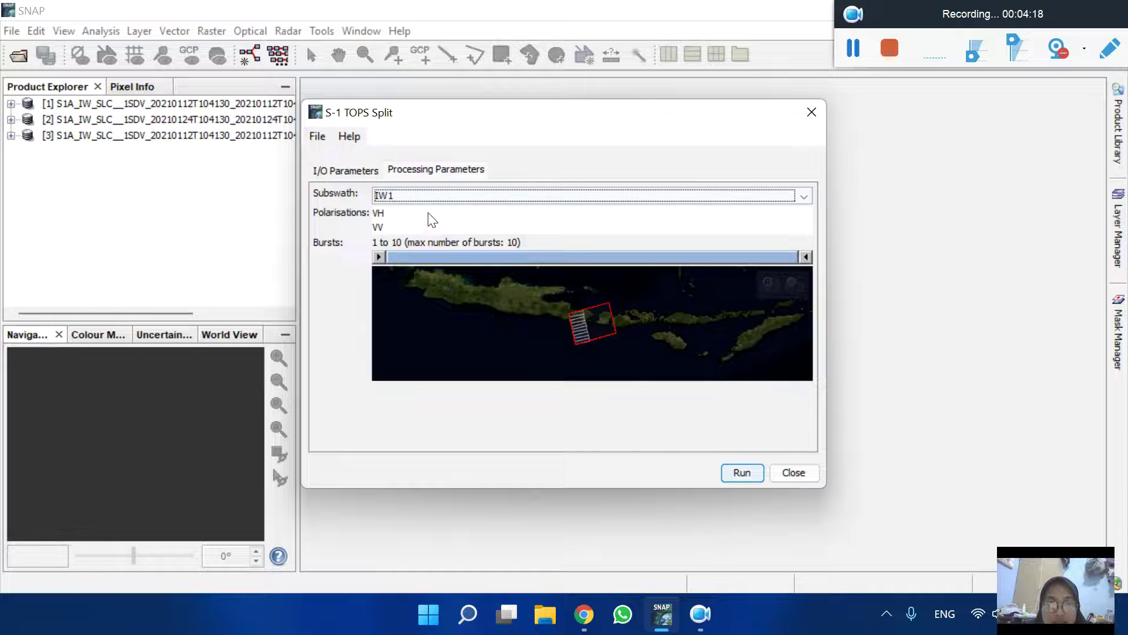
click(414, 197)
click(425, 240)
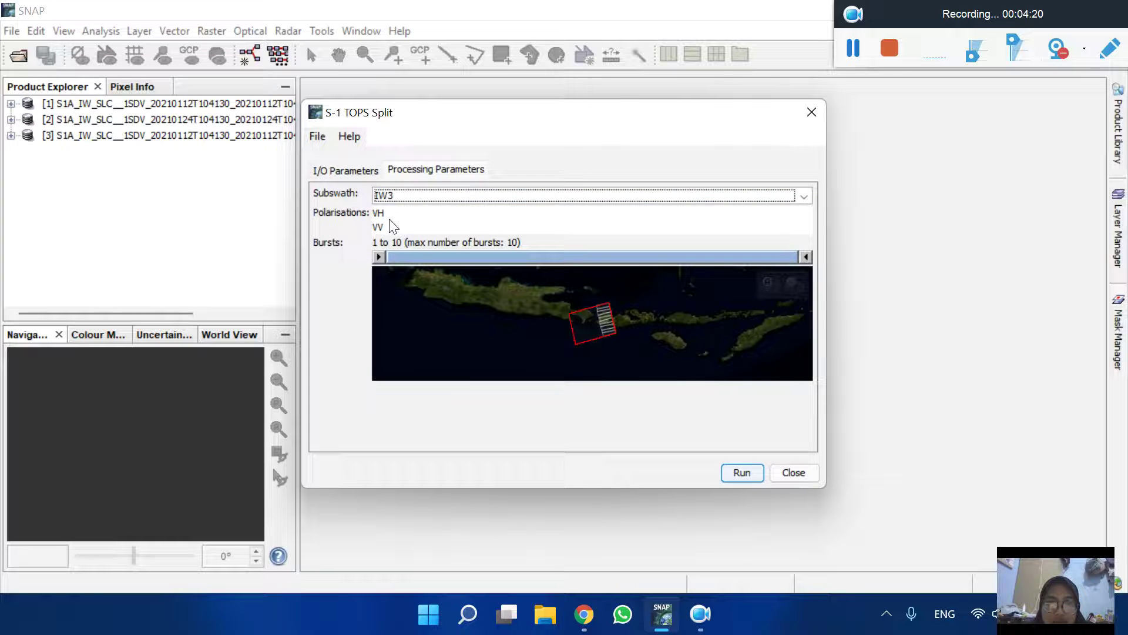
click(385, 227)
drag(381, 256, 503, 257)
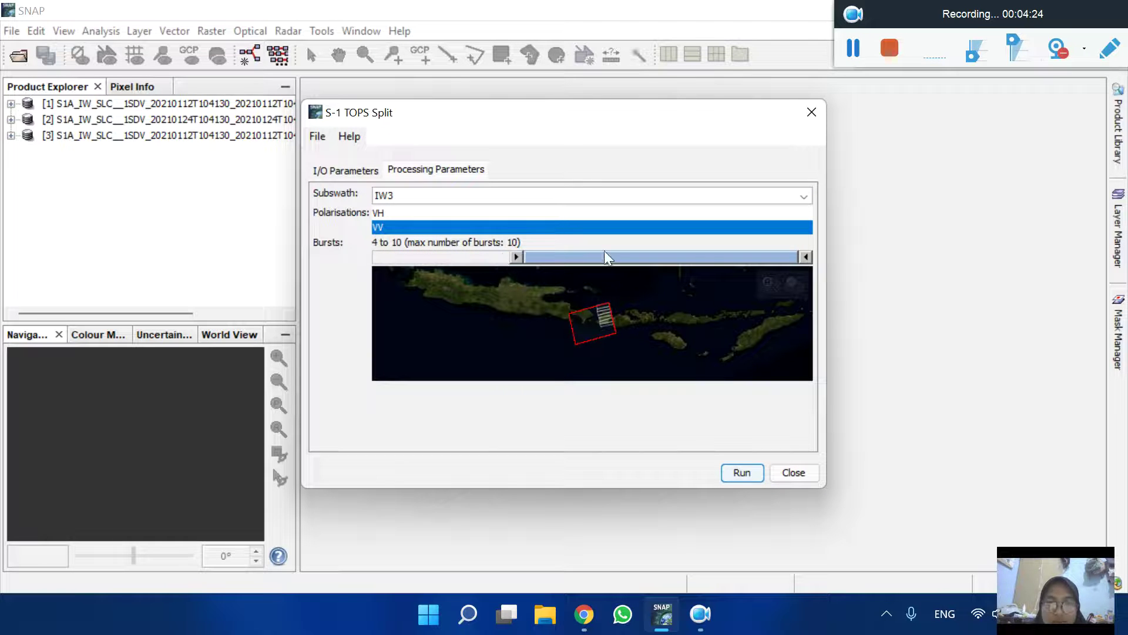
drag(805, 256, 718, 256)
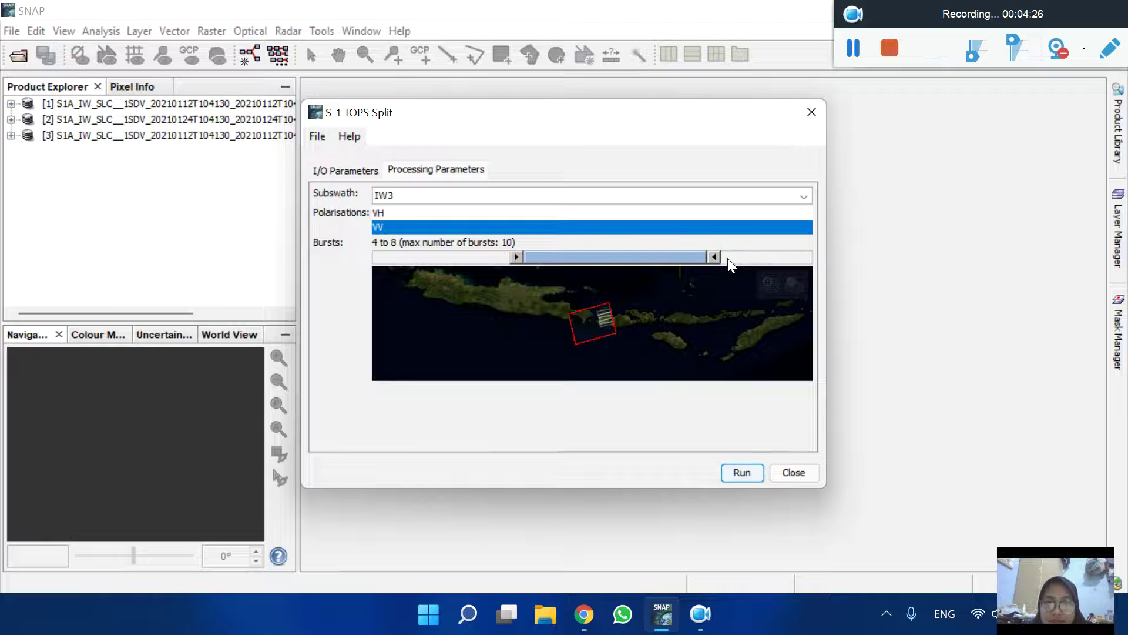
click(818, 110)
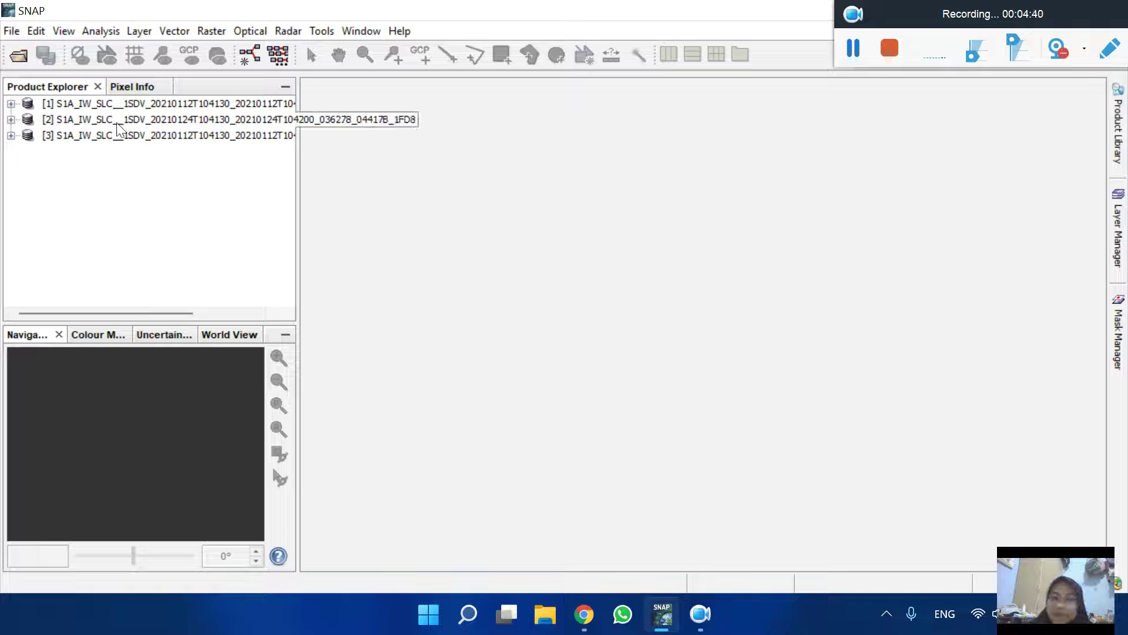
Step: Open the already split product S1A_IW_SLC__1SDV_20210124T104130_20210124T104200_036278_04417B_1FD8_split.dim from the 1. SNAP LOMBOK folder
click(12, 30)
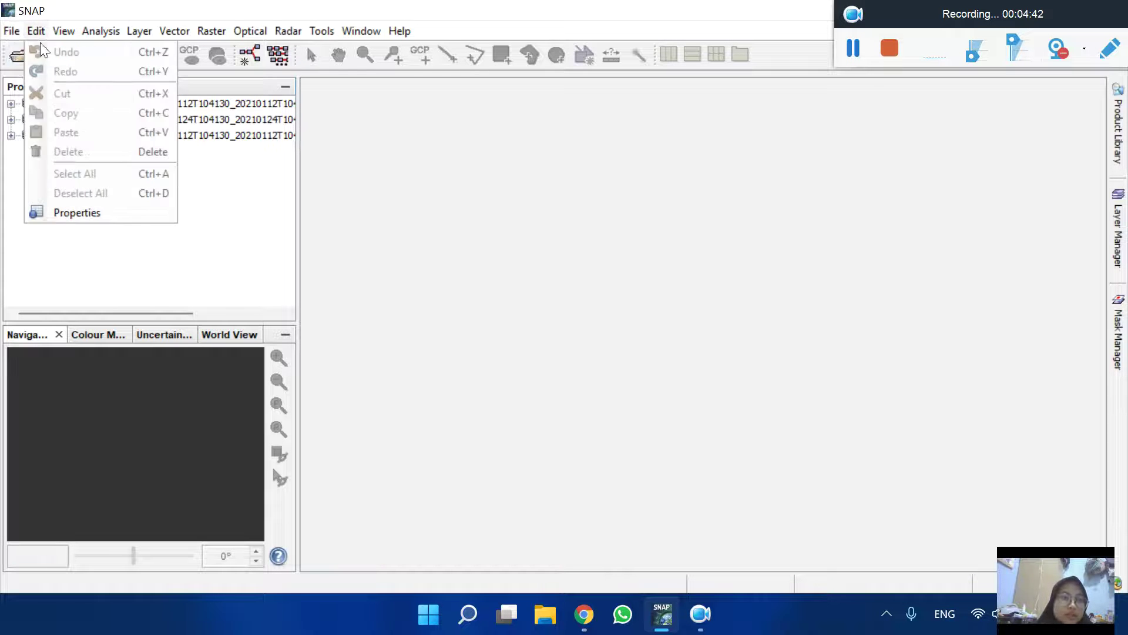
click(22, 52)
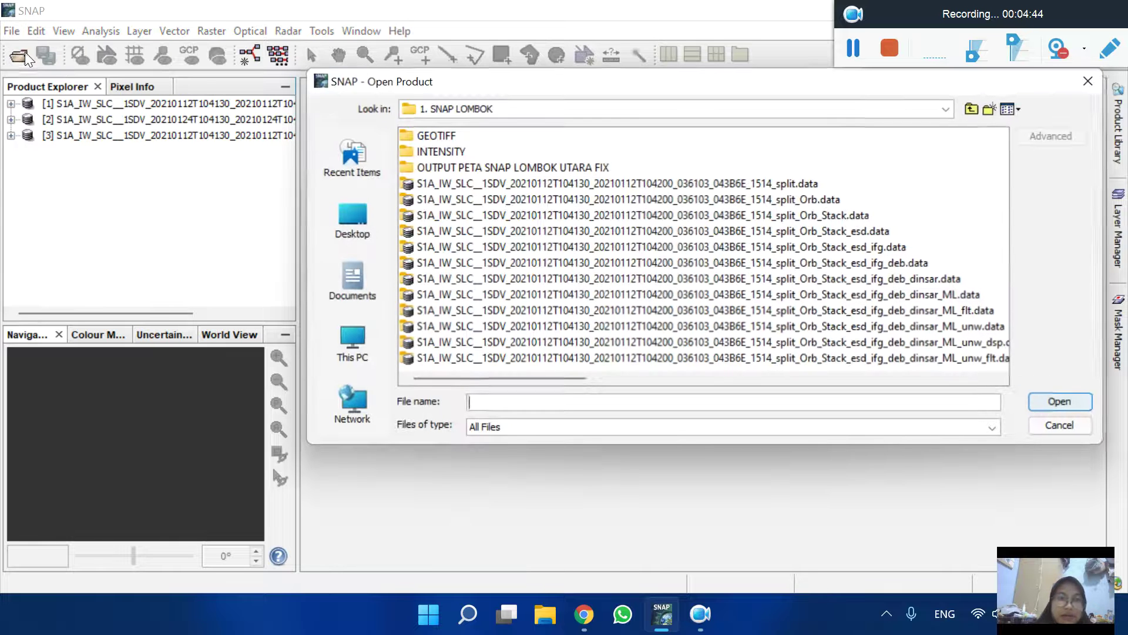
scroll(574, 246, down, 3)
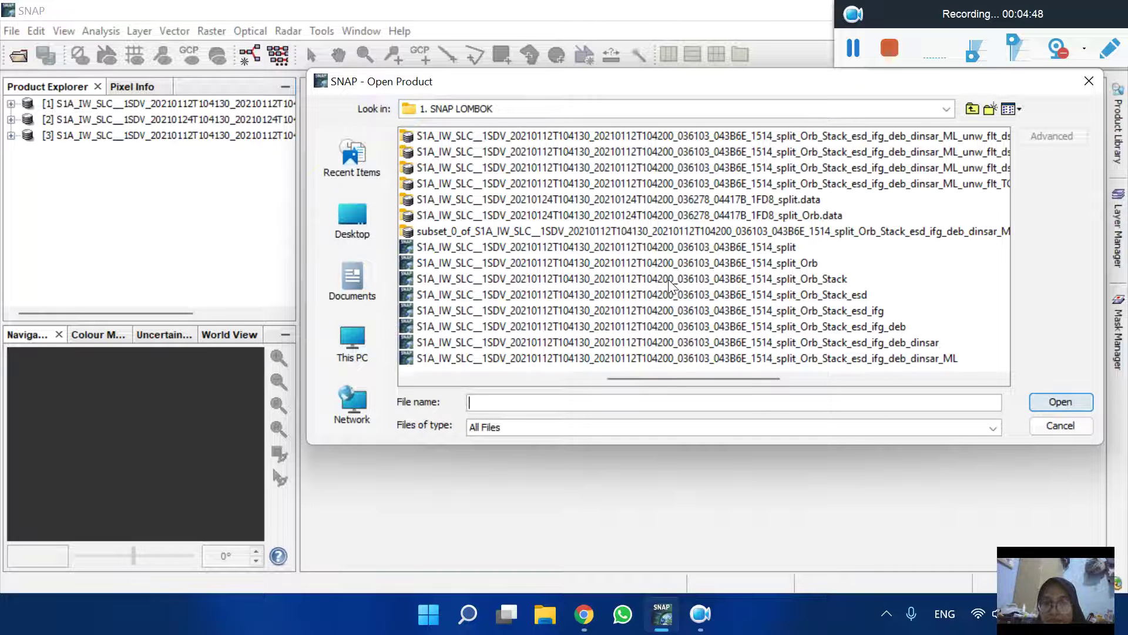
scroll(669, 276, down, 2)
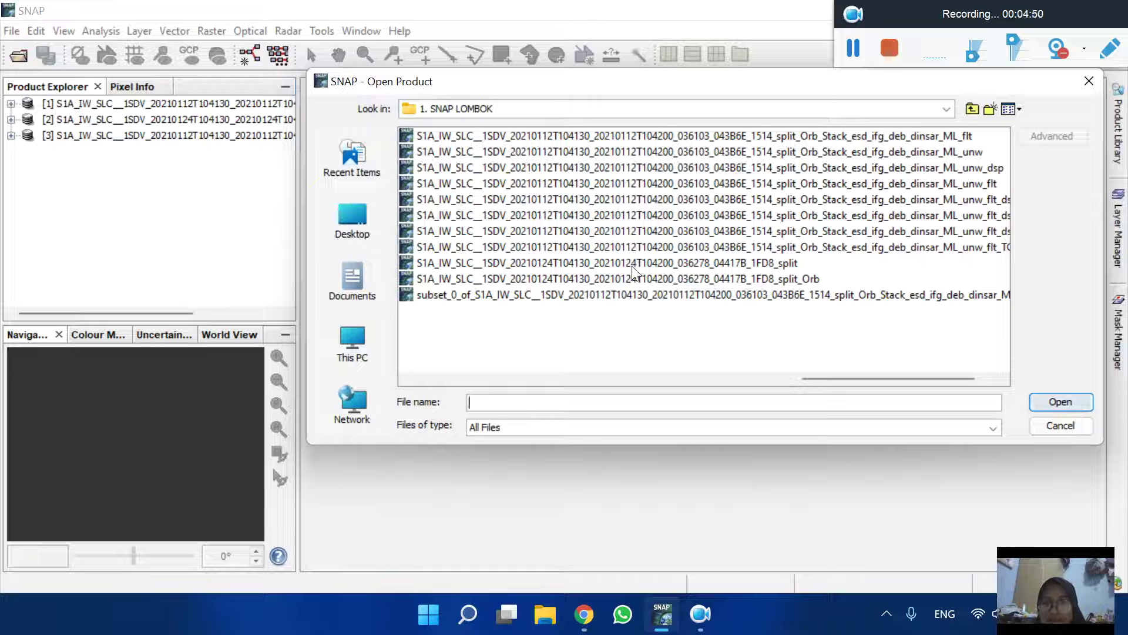
scroll(632, 270, up, 2)
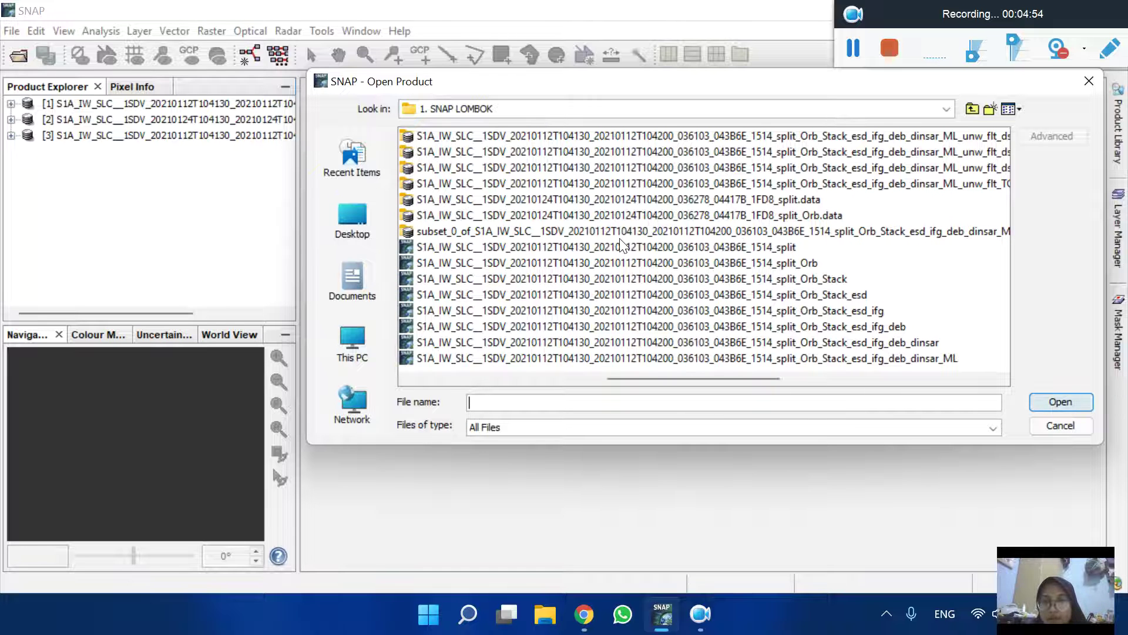
scroll(570, 312, down, 2)
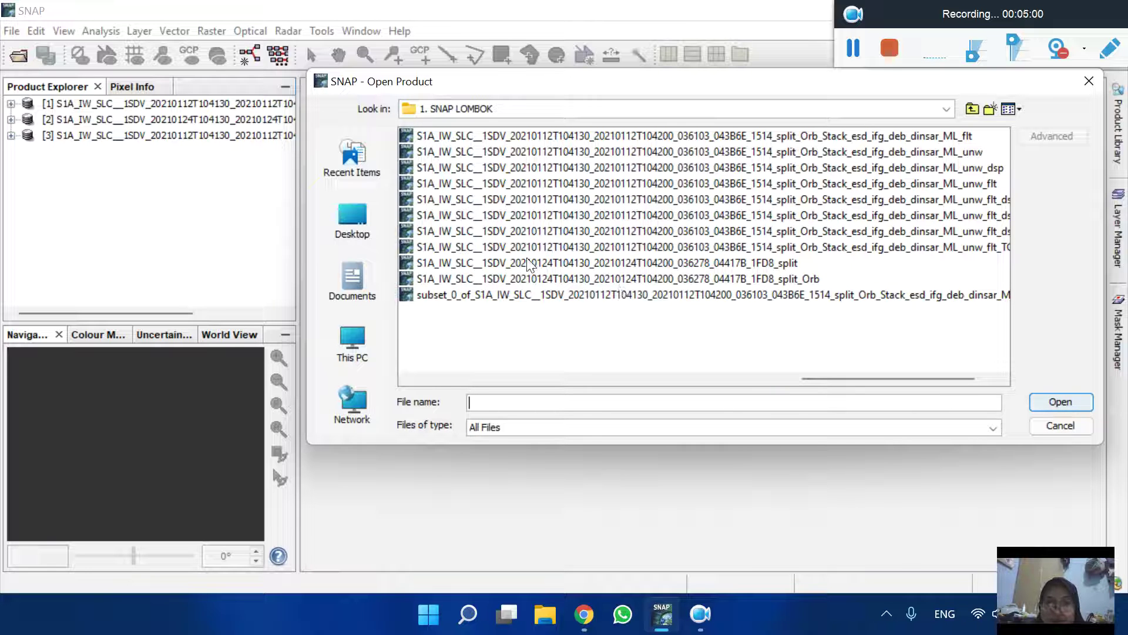
click(577, 264)
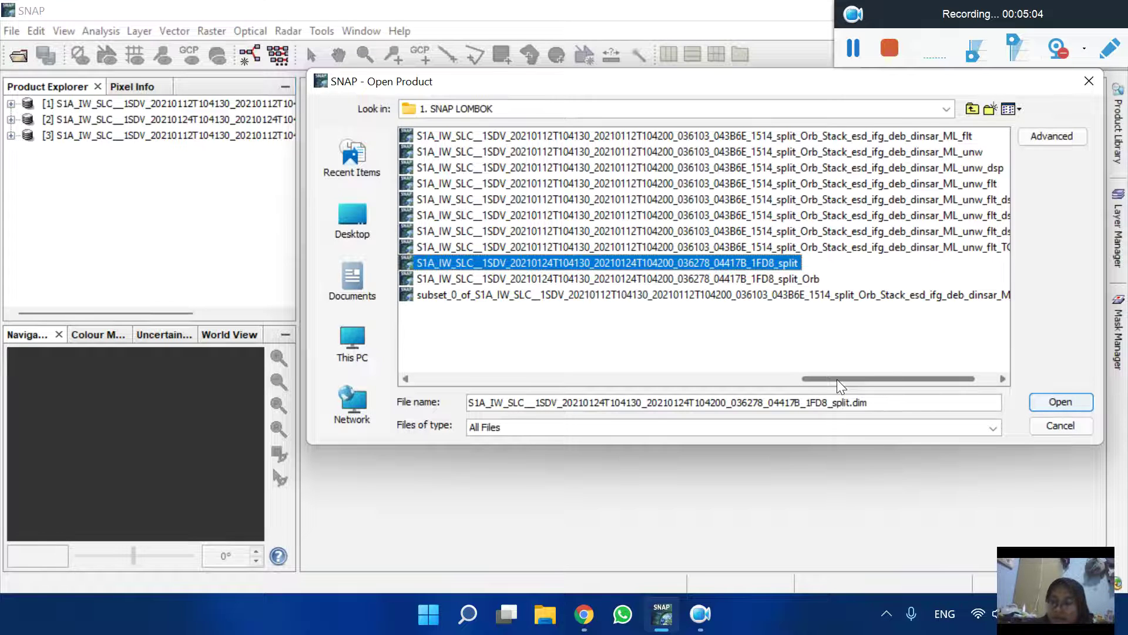
key(Return)
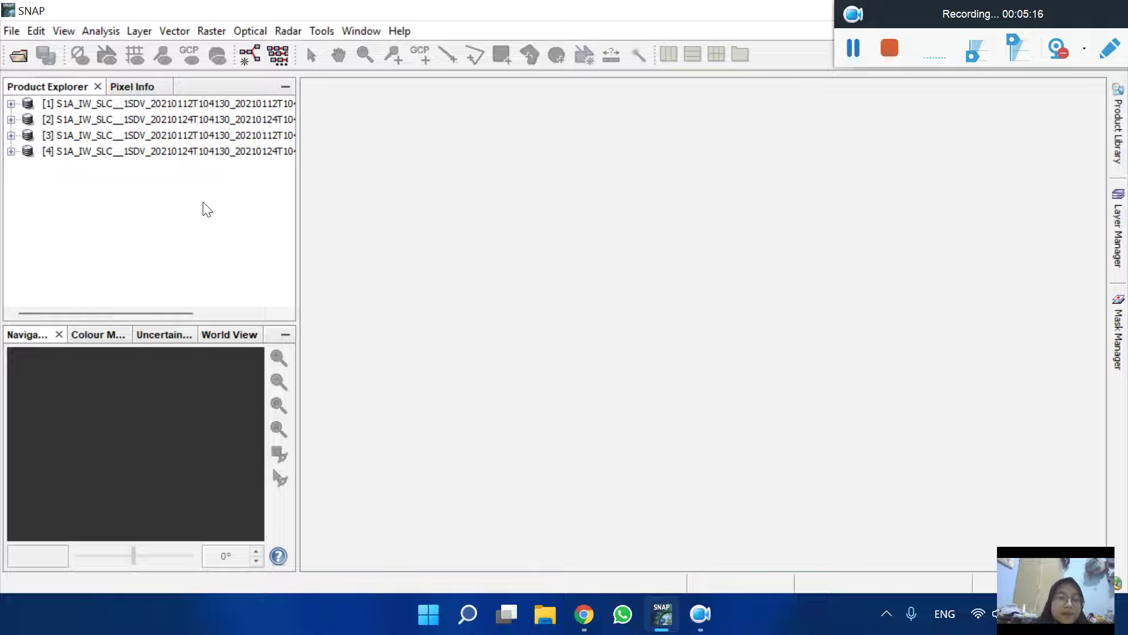
Step: Display the Intensity_IW3_VV band of the split 20210112 product [3]
click(11, 136)
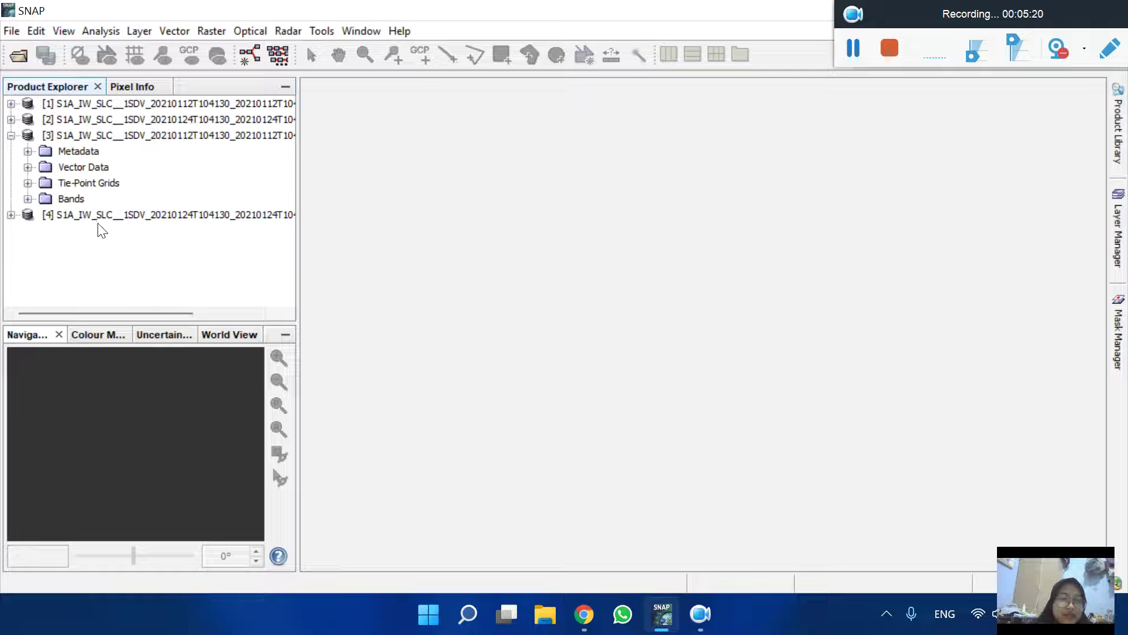
click(27, 200)
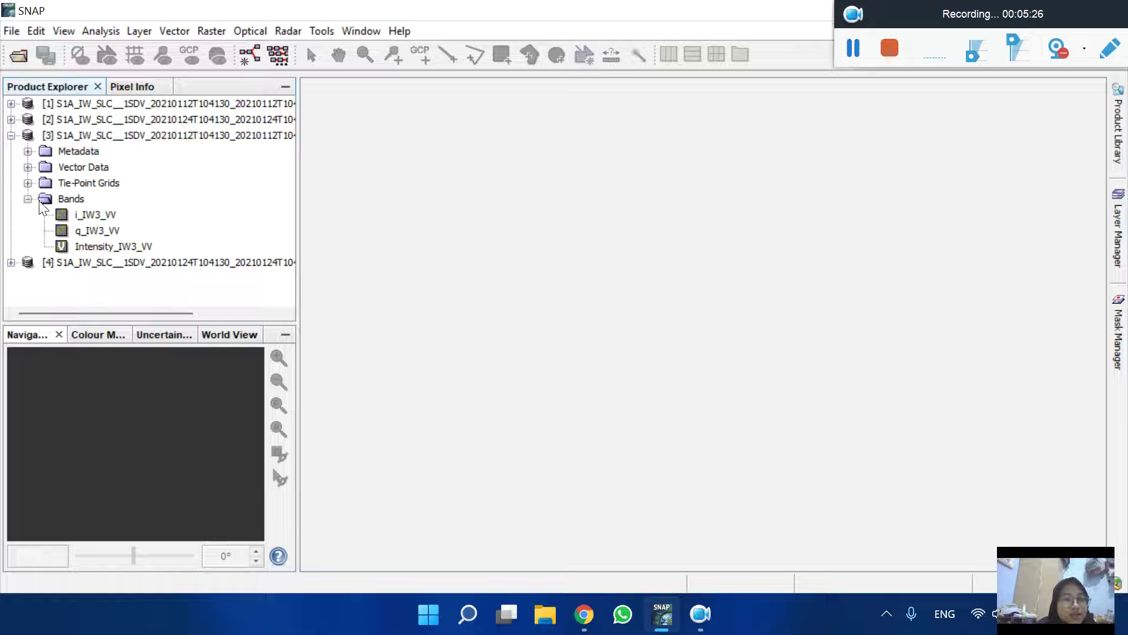
click(110, 246)
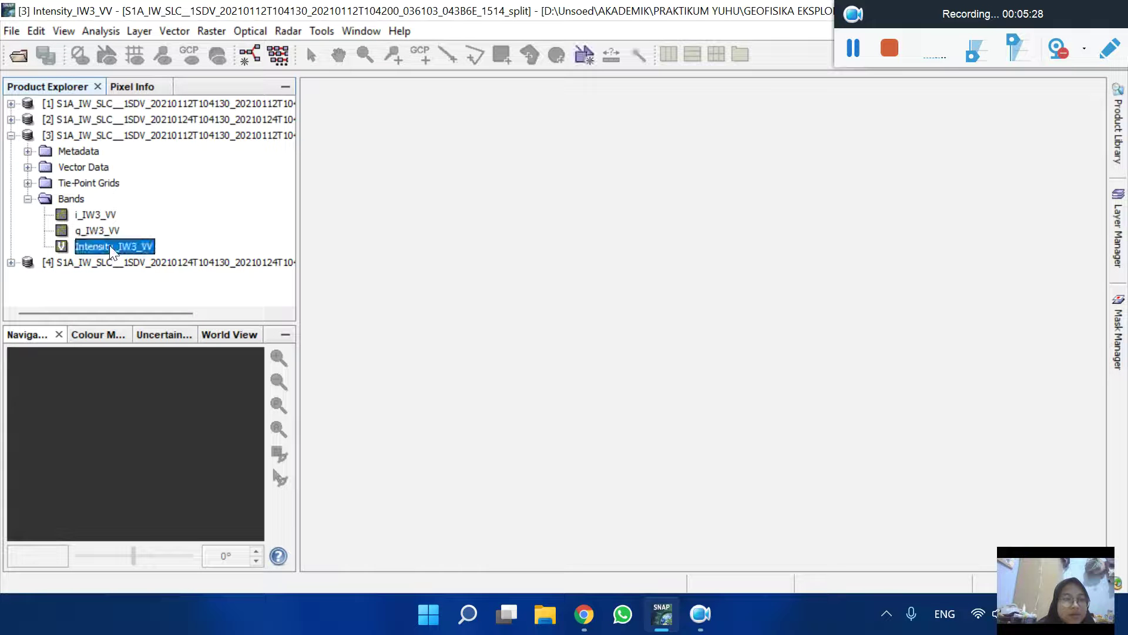
double_click(110, 246)
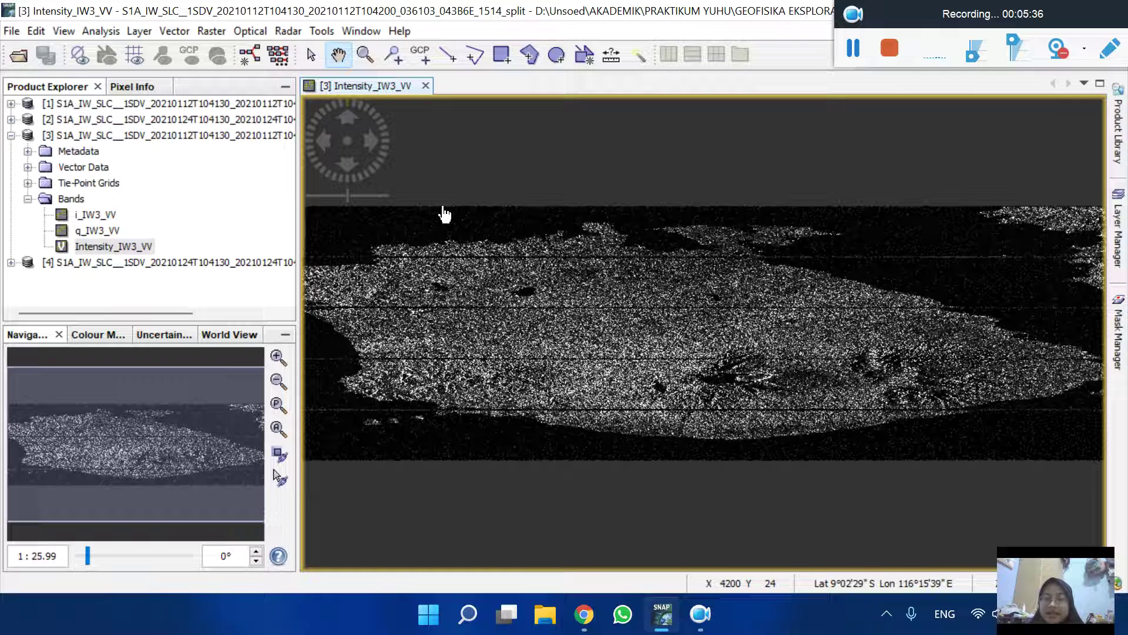
Step: Display the Intensity_IW3_VV band of the split 20210124 product [4]
click(8, 271)
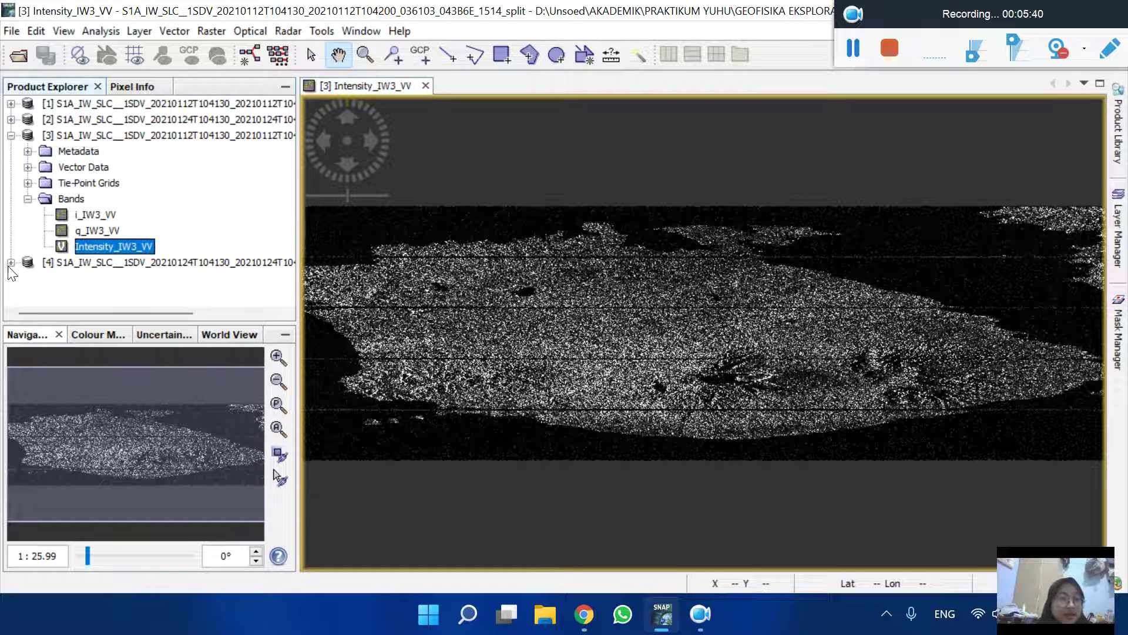
click(10, 263)
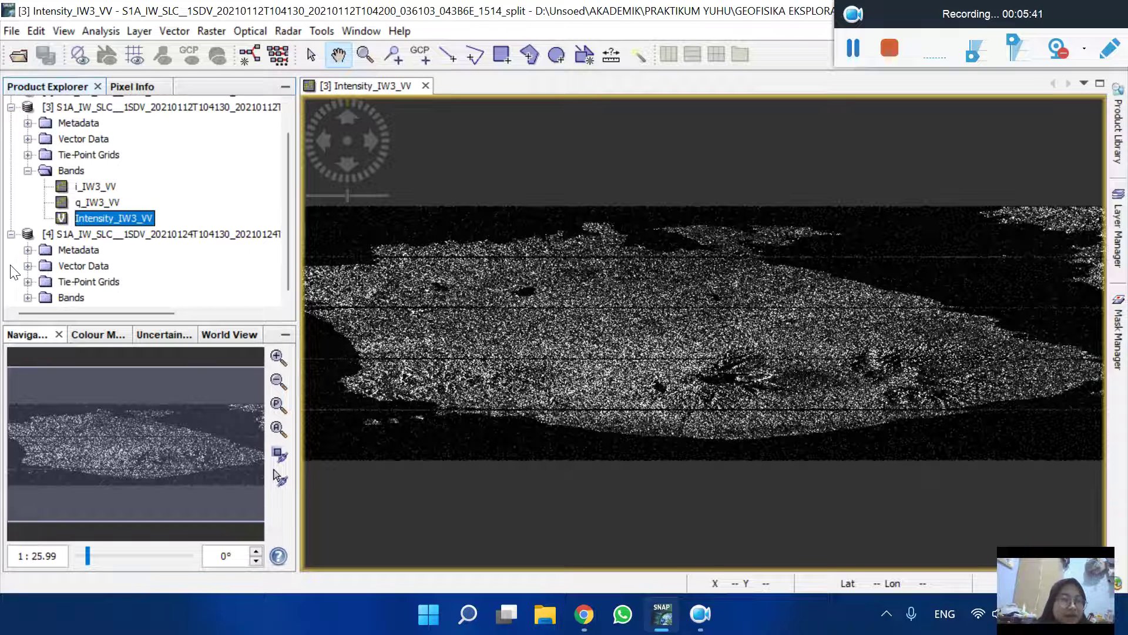
click(28, 297)
double_click(93, 296)
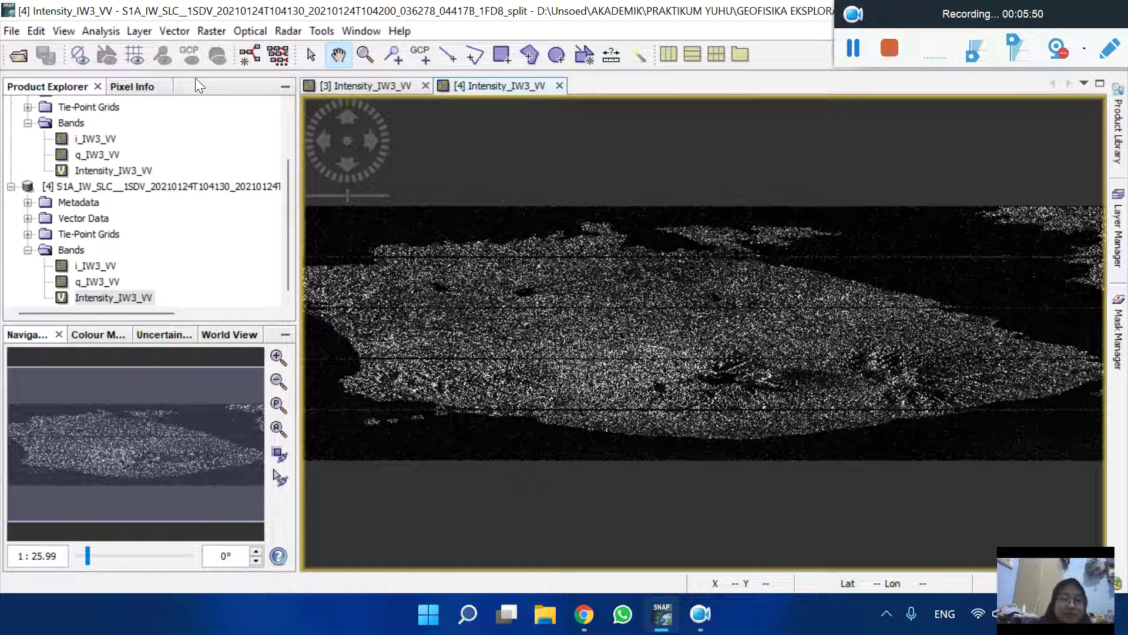
Step: Start Apply Orbit File with the split 20210124 product [4] as the source and show its processing parameters
click(287, 33)
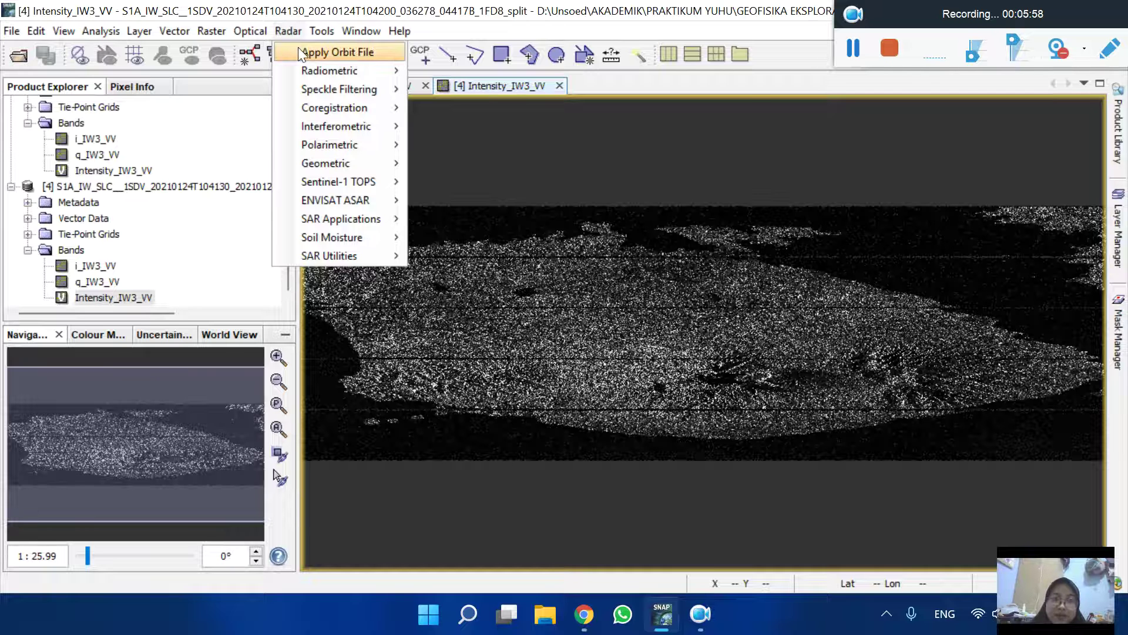
click(300, 52)
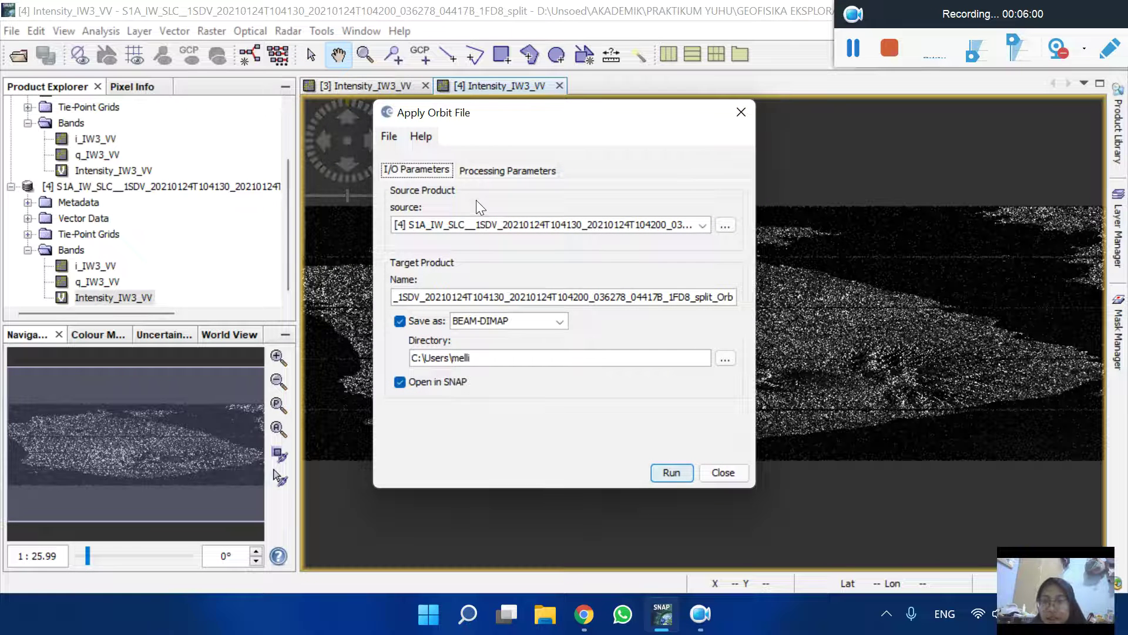
click(700, 229)
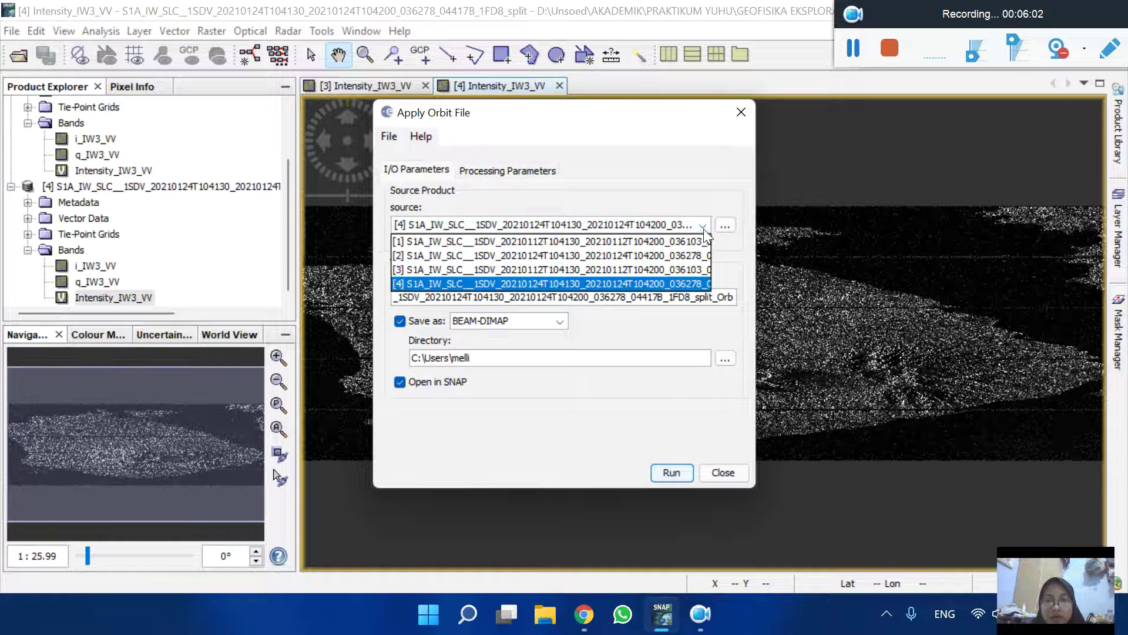
click(663, 287)
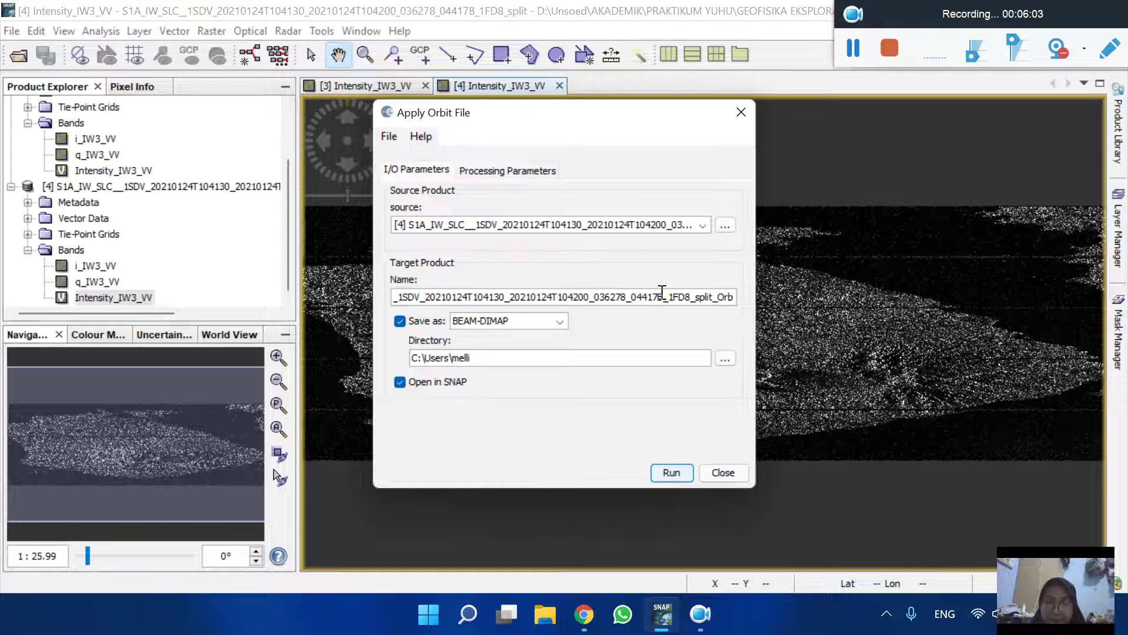
click(515, 172)
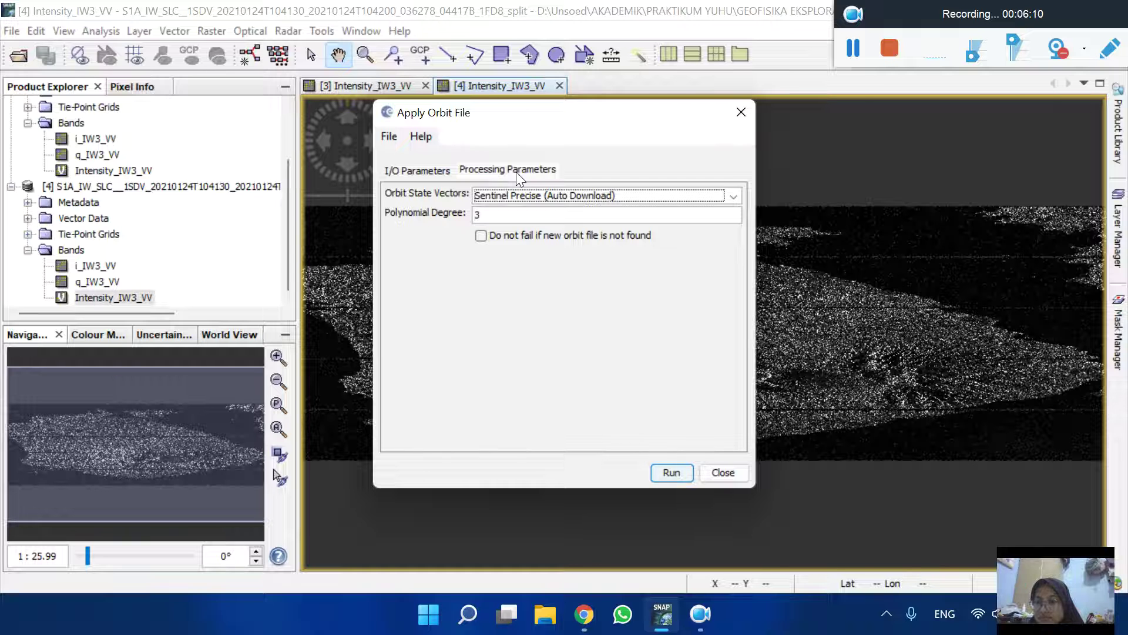
Step: Set up Apply Orbit File for the 20210112 product [1] with "Do not fail if new orbit file is not found" enabled, and close it without running
click(431, 170)
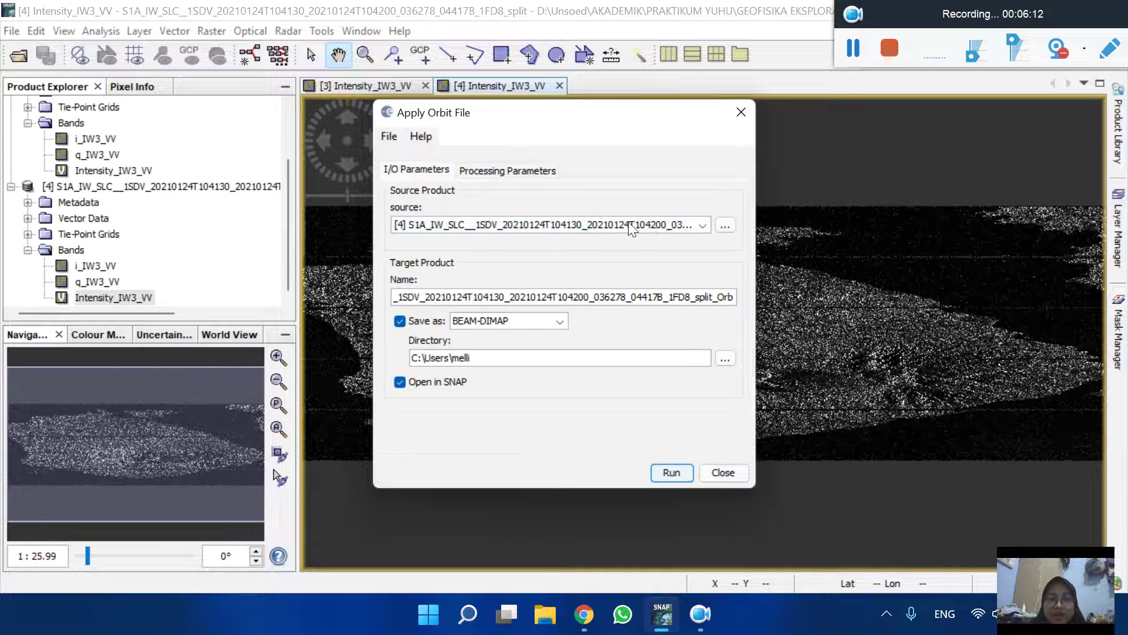
click(701, 226)
click(633, 239)
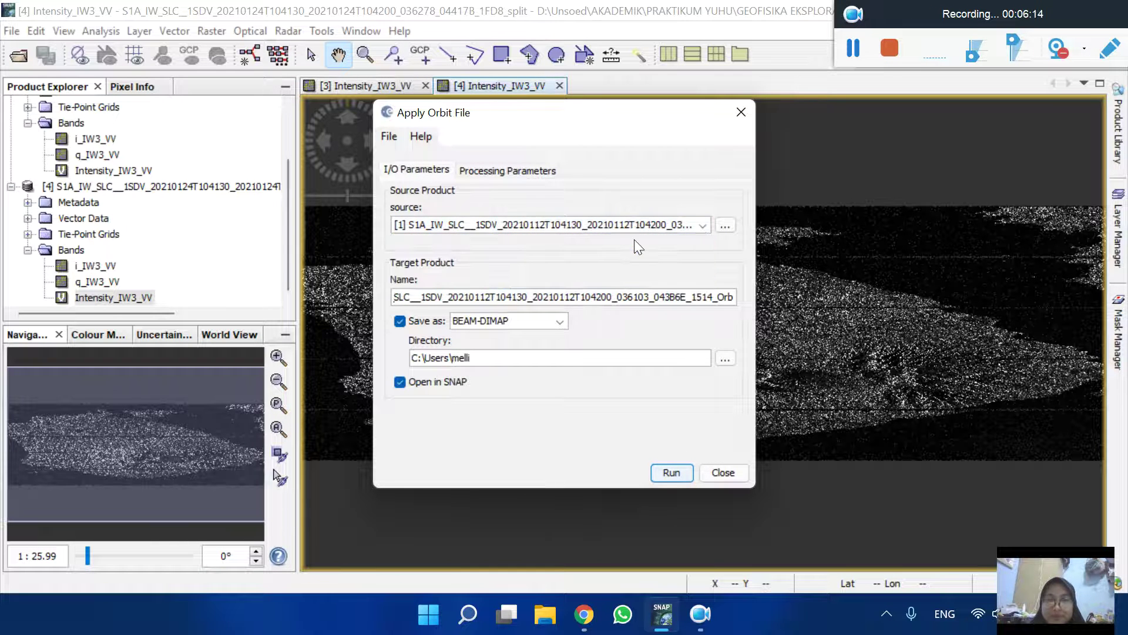
click(523, 171)
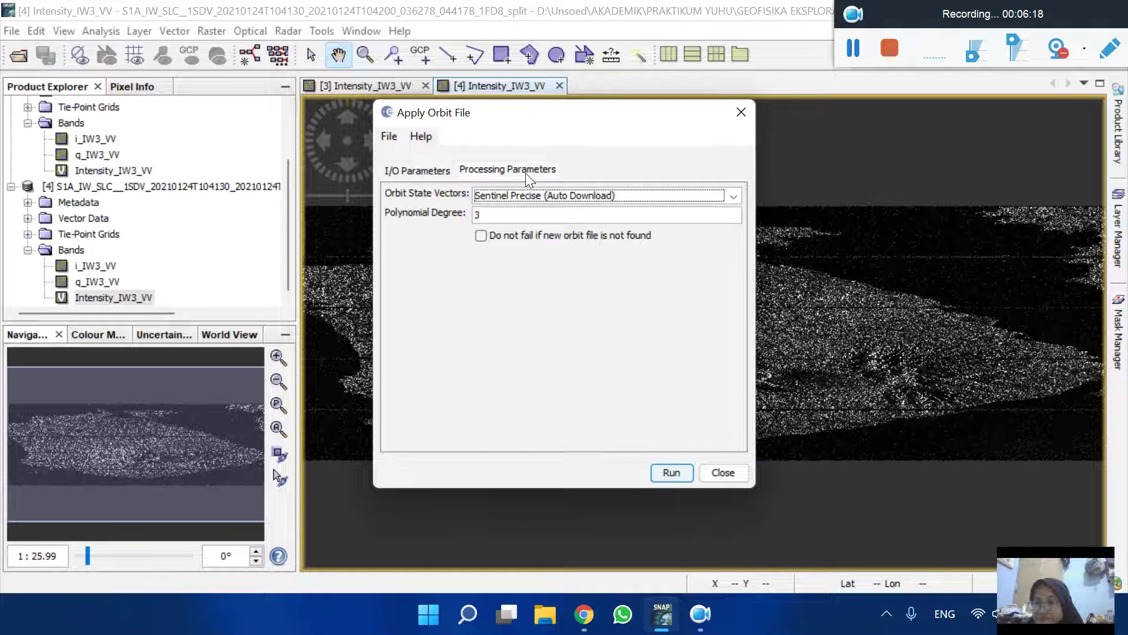
click(480, 238)
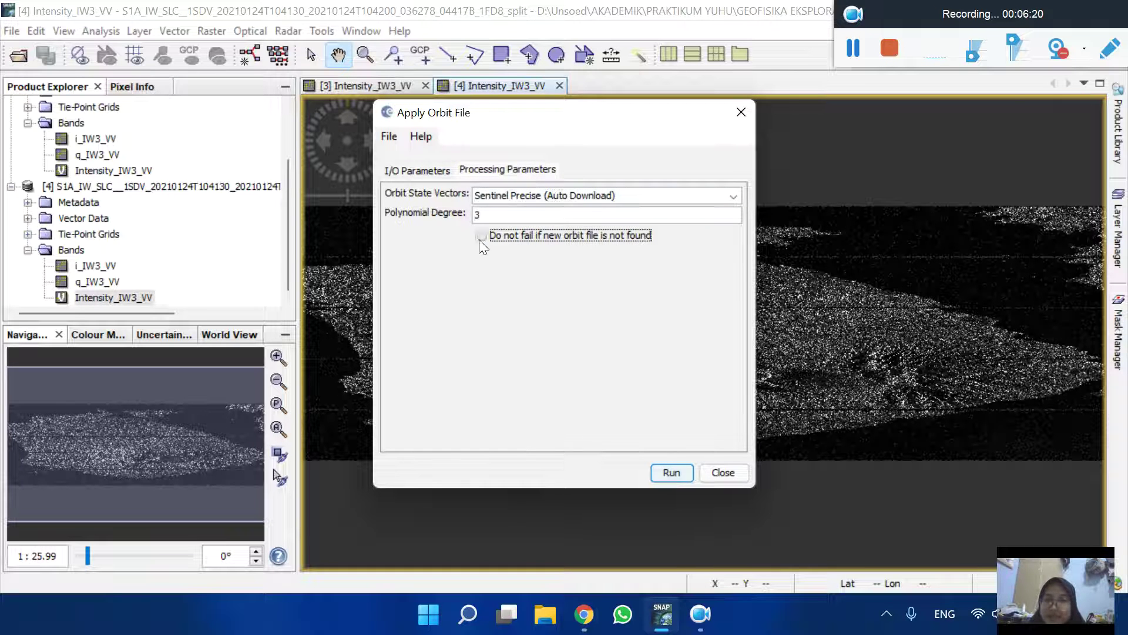
click(741, 111)
Step: Open the already orbit-corrected product S1A_IW_SLC__1SDV_20210112T104130_20210112T104200_036103_043B6E_1514_split_Orb.dim from the 1. SNAP LOMBOK folder
click(13, 30)
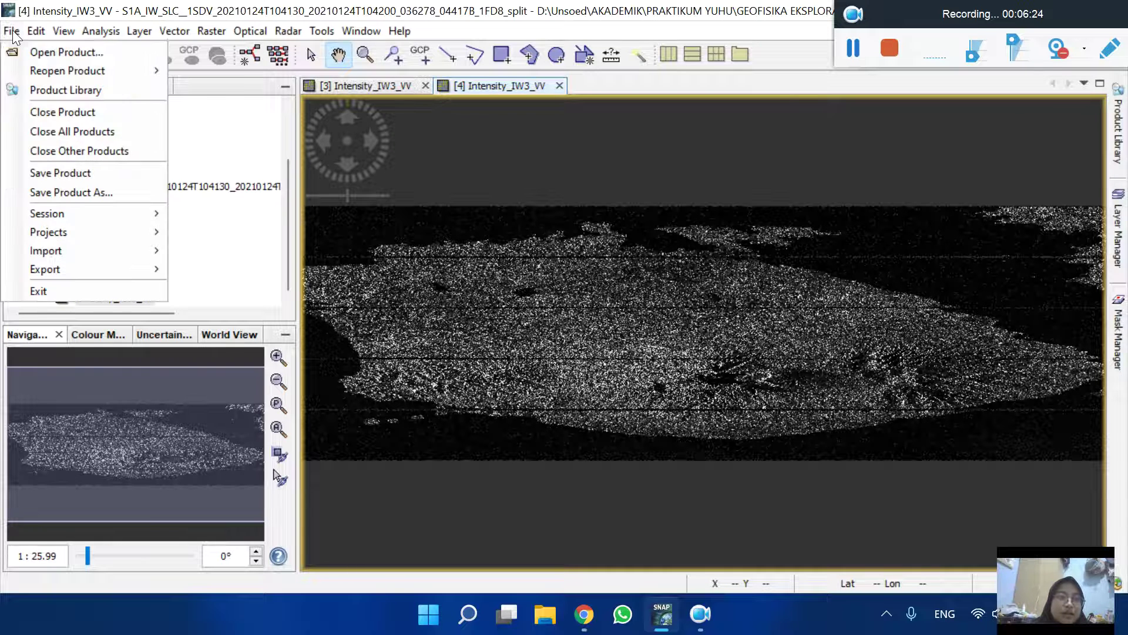
click(73, 51)
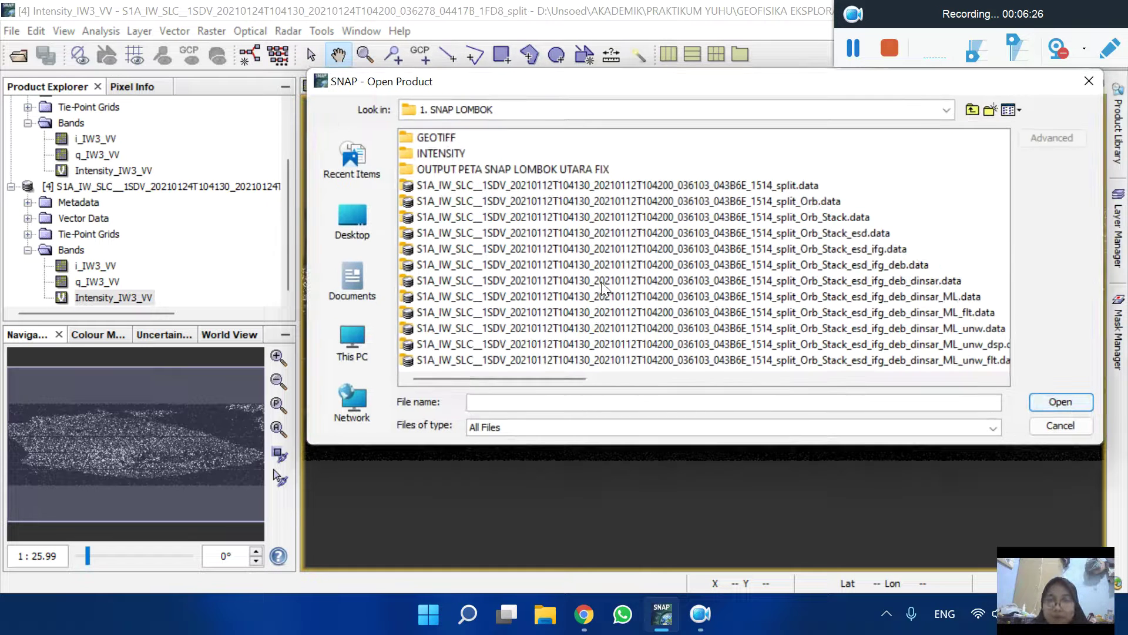
scroll(646, 247, down, 3)
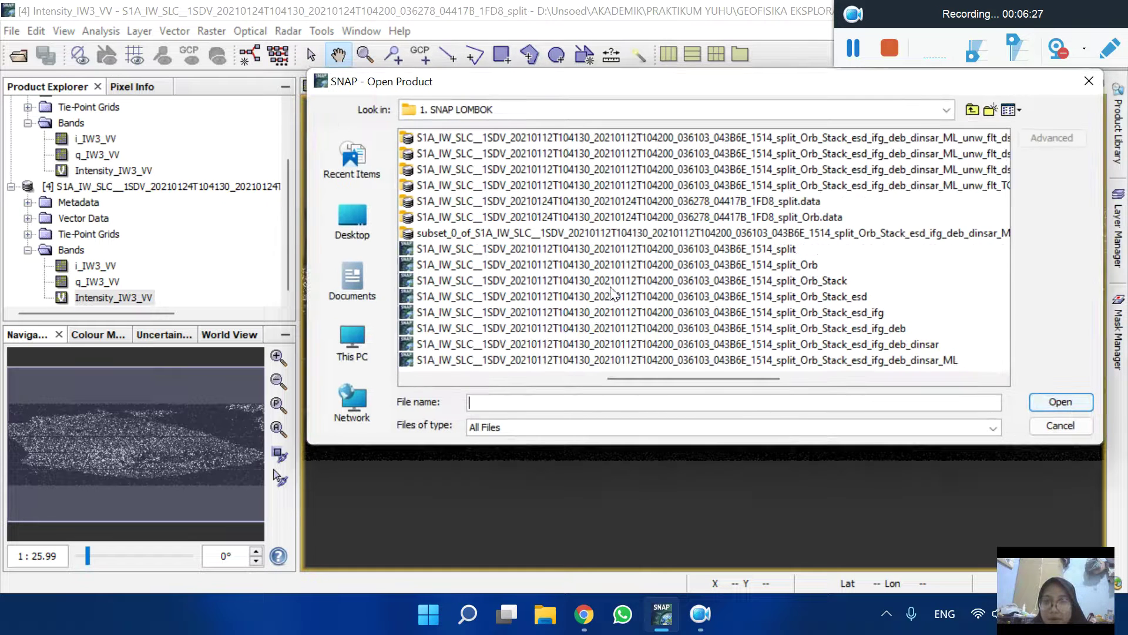
click(733, 265)
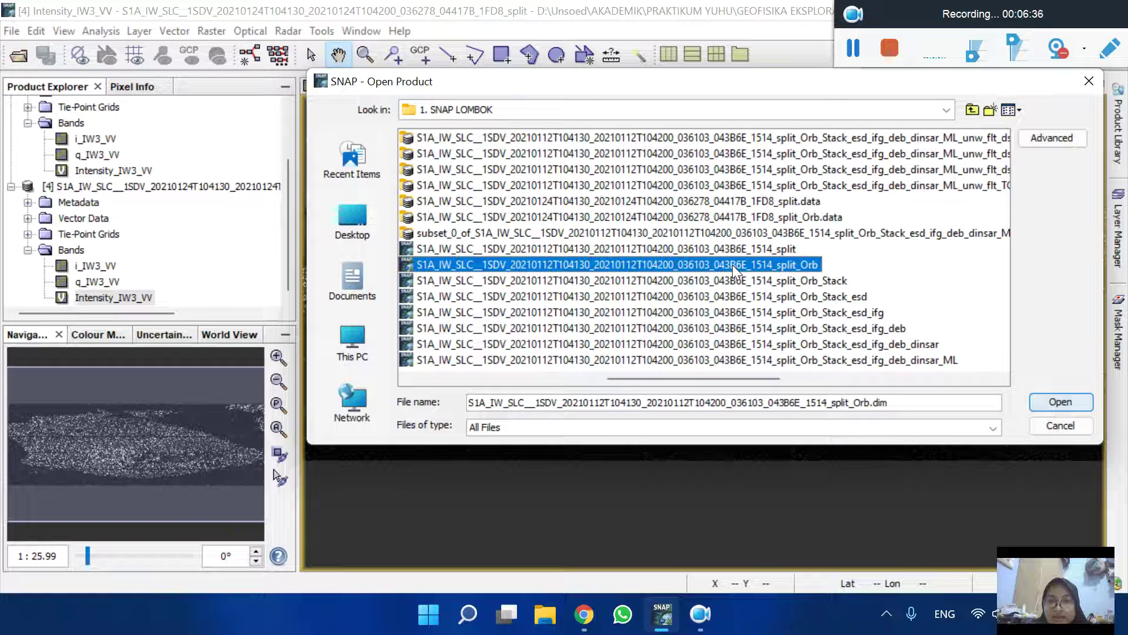
double_click(555, 245)
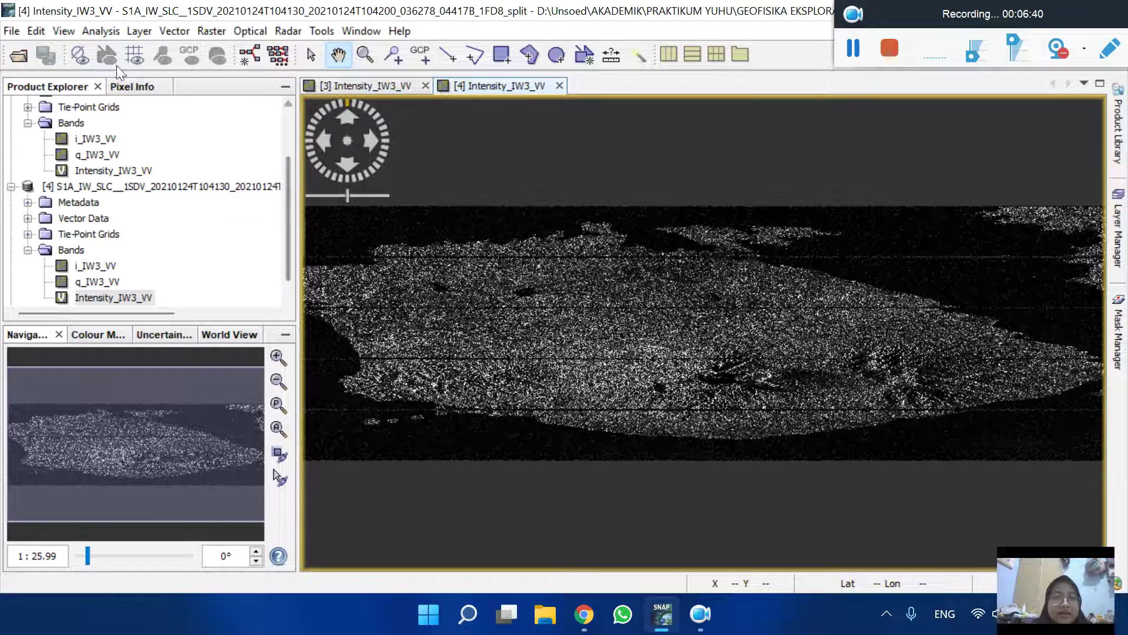
Step: Set up Apply Orbit File for the 20210124 product [2], tolerating a missing new orbit file, and close it without running
click(290, 28)
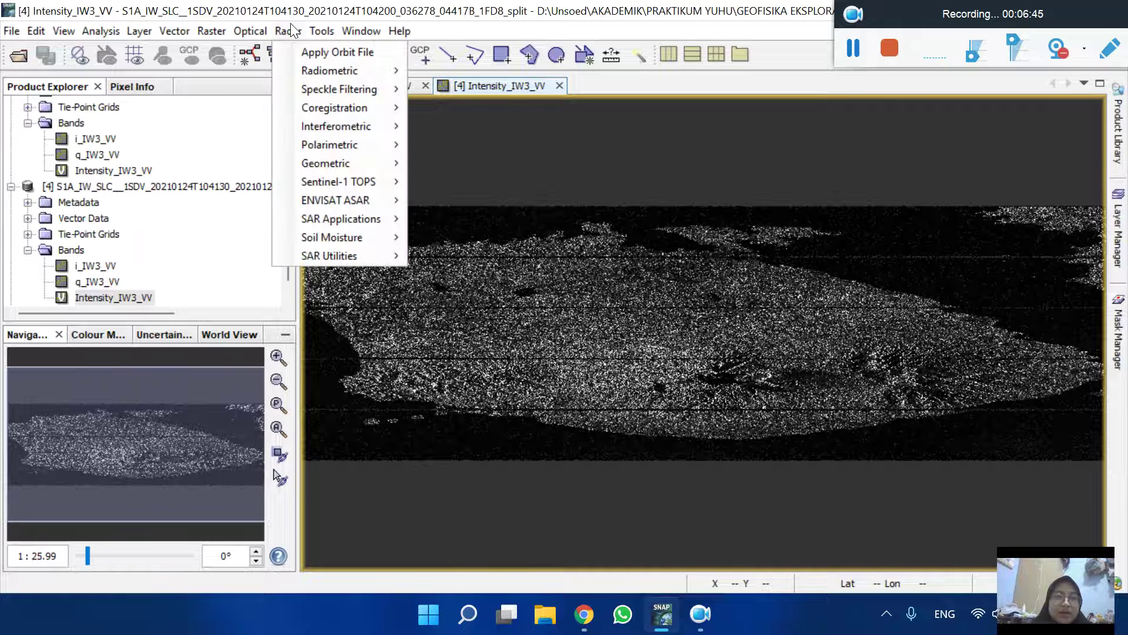
click(298, 53)
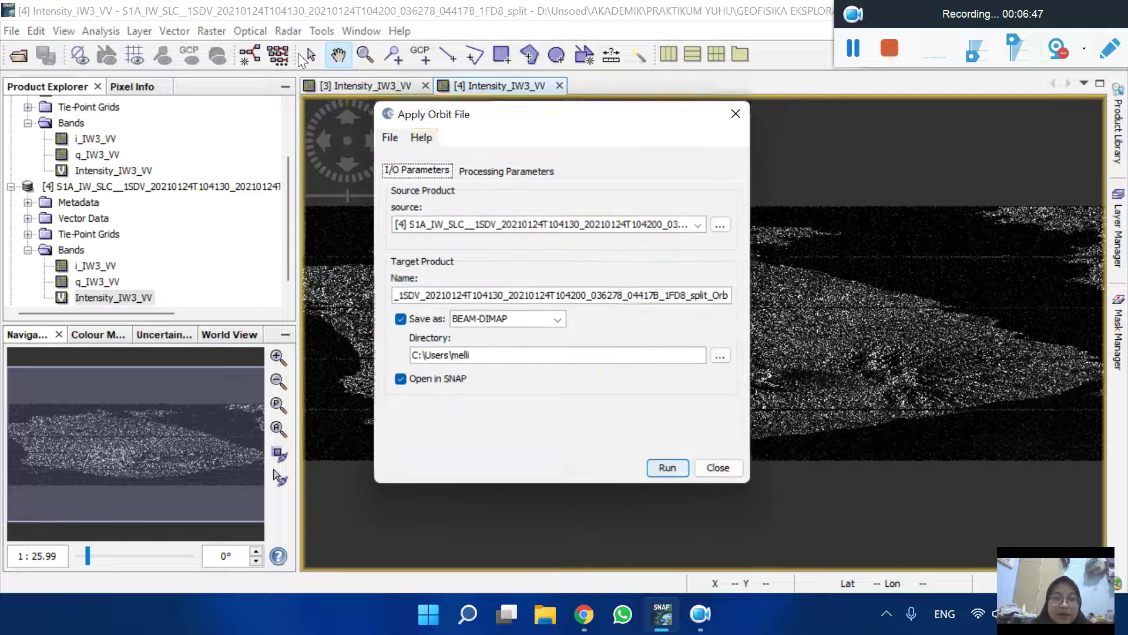
click(700, 229)
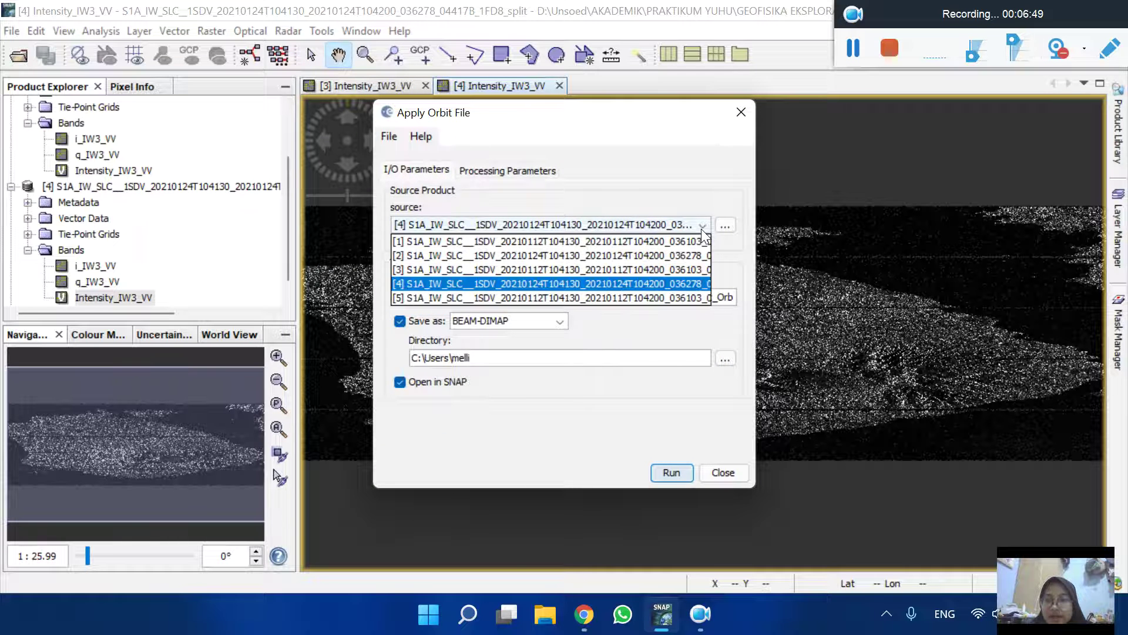
click(600, 257)
click(515, 172)
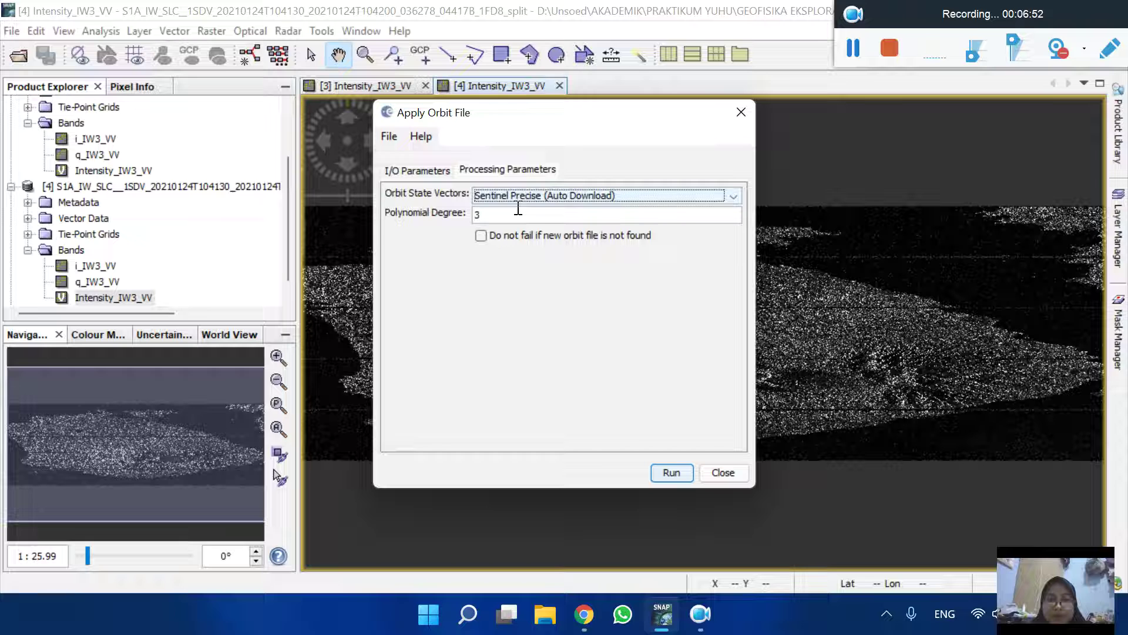
click(481, 235)
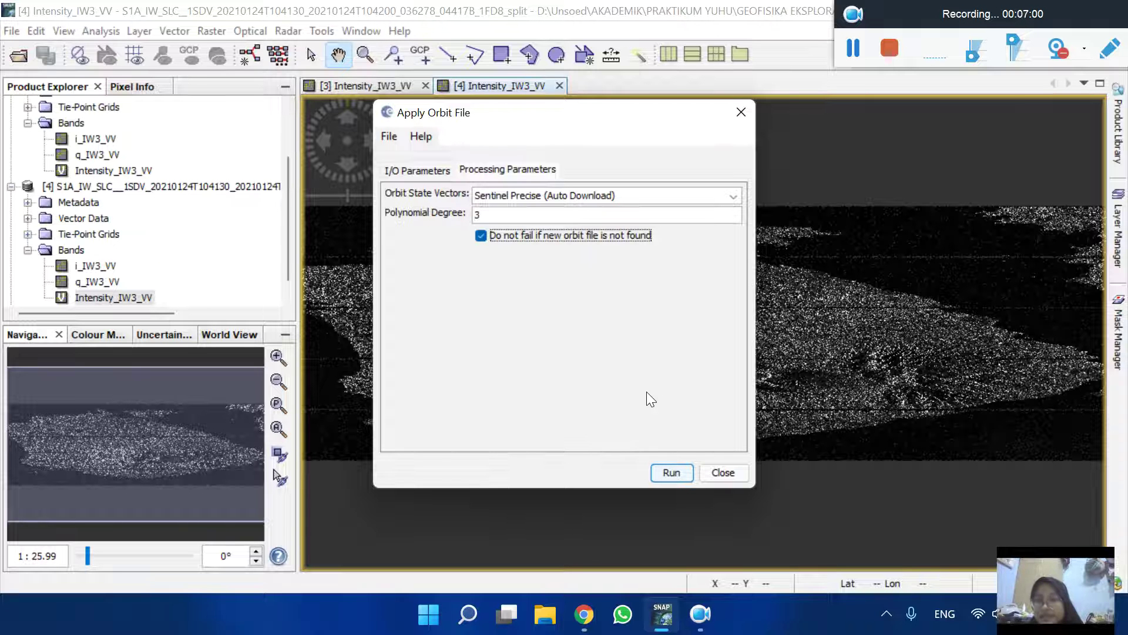
click(744, 110)
Step: Open the already orbit-corrected product S1A_IW_SLC__1SDV_20210124T104130_20210124T104200_036278_04417B_1FD8_split_Orb from the 1. SNAP LOMBOK folder
click(12, 30)
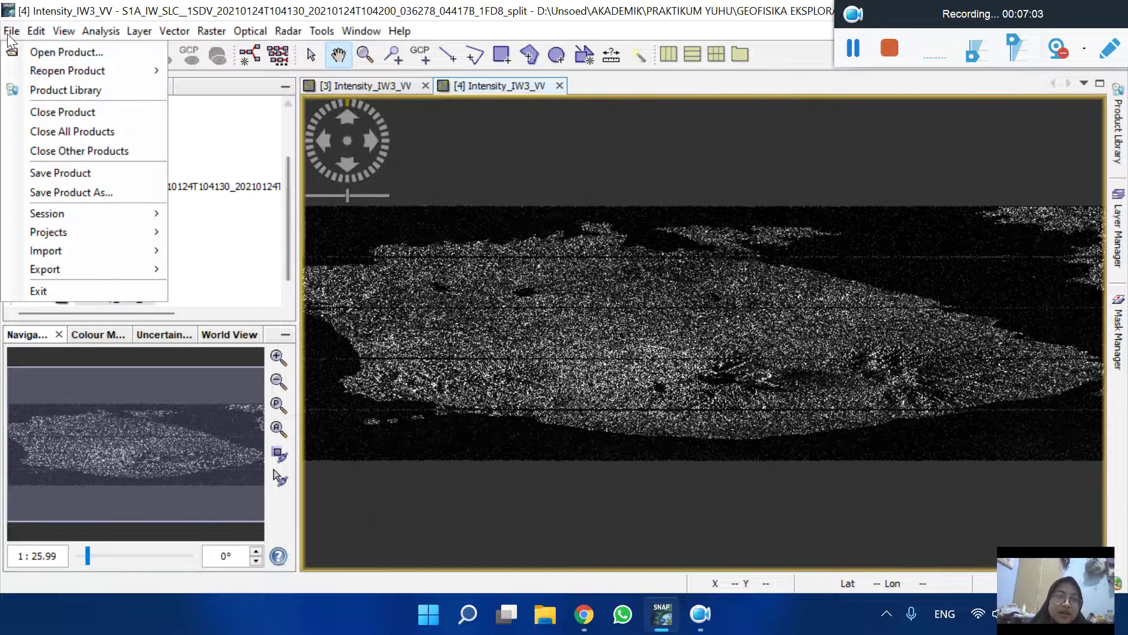
click(36, 53)
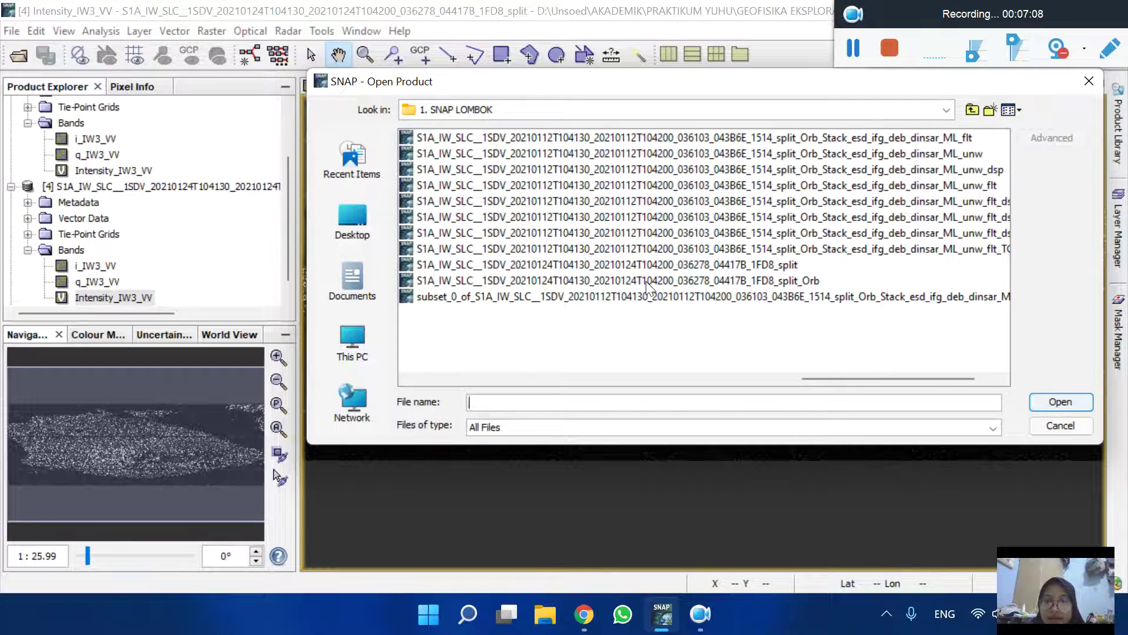
double_click(646, 281)
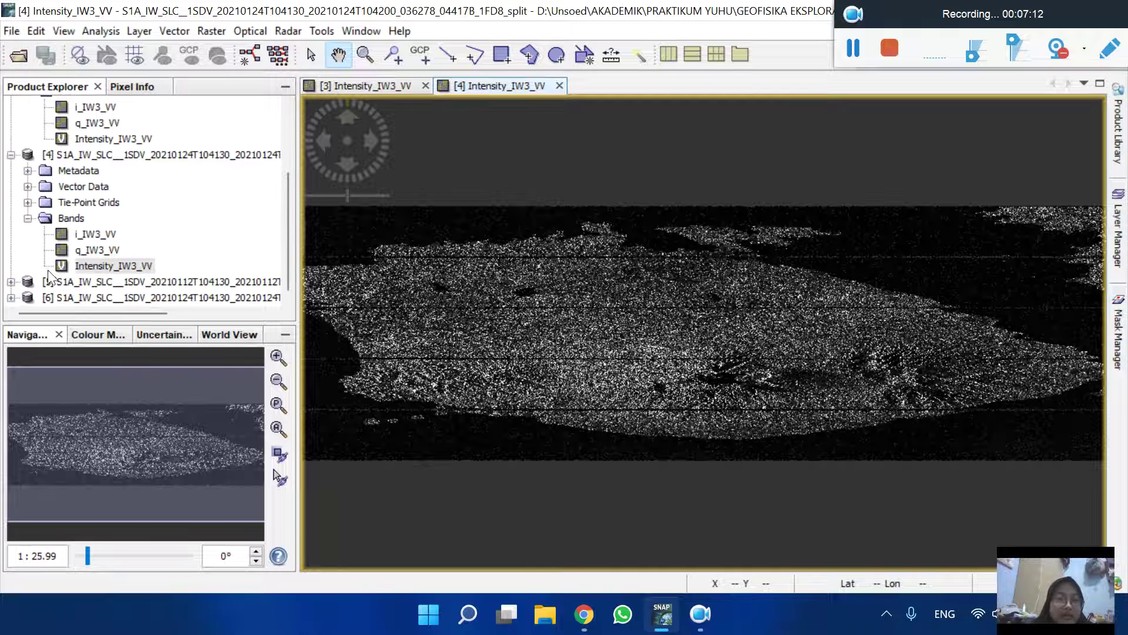
Step: Display the Intensity_IW3_VV band of the orbit-corrected 20210112 product [5]
click(11, 282)
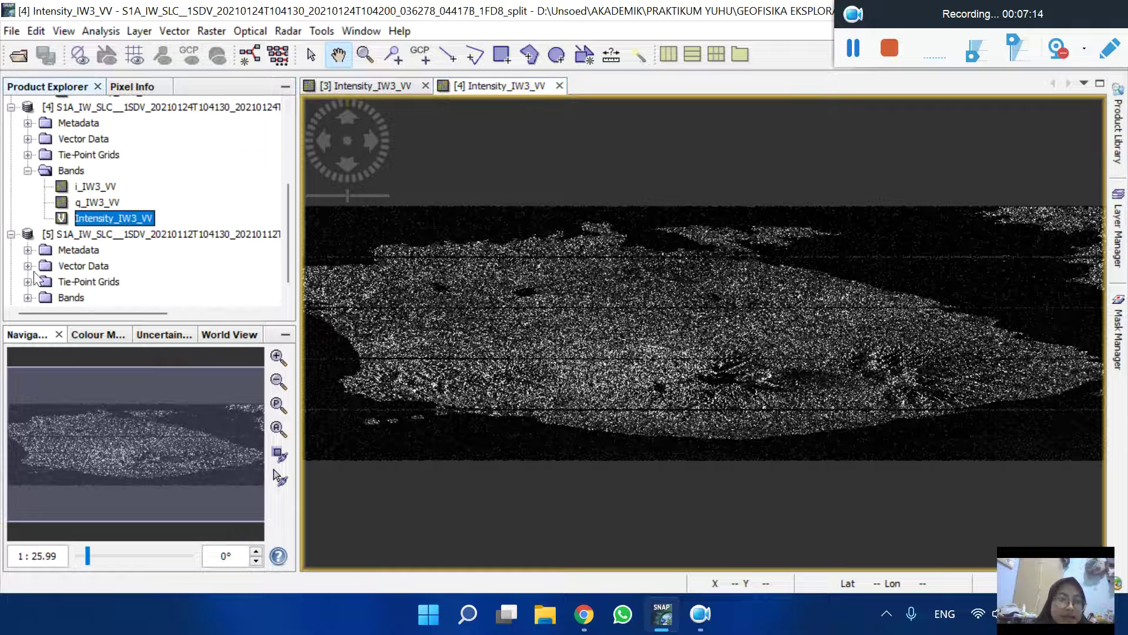
click(28, 298)
double_click(72, 297)
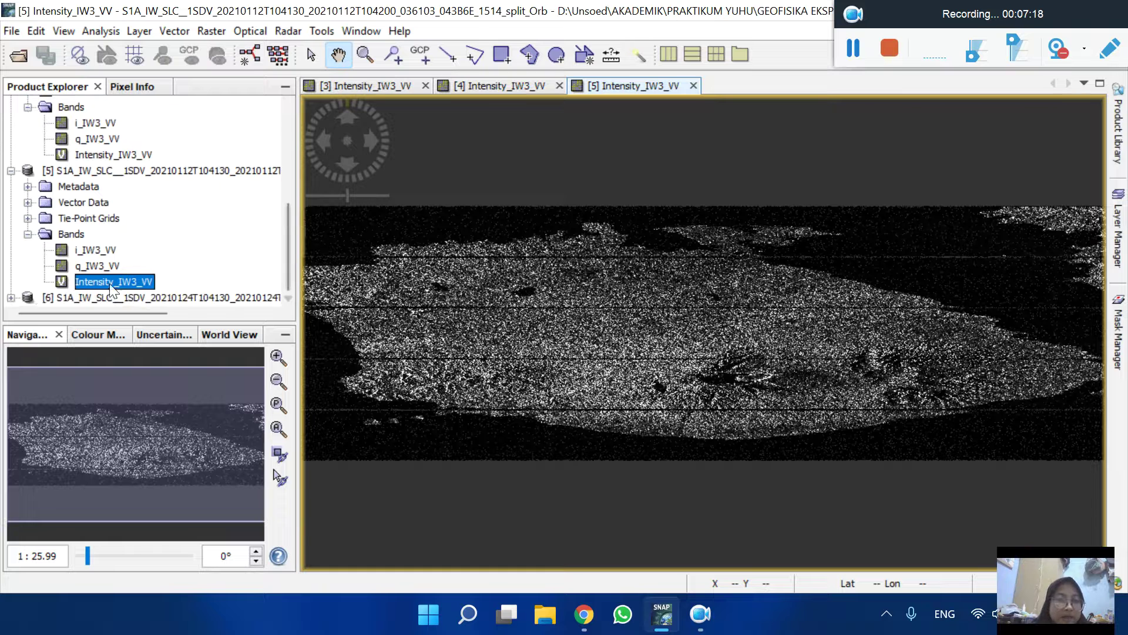
Step: Display the Intensity_IW3_VV band of the orbit-corrected 20210124 product [6]
click(11, 297)
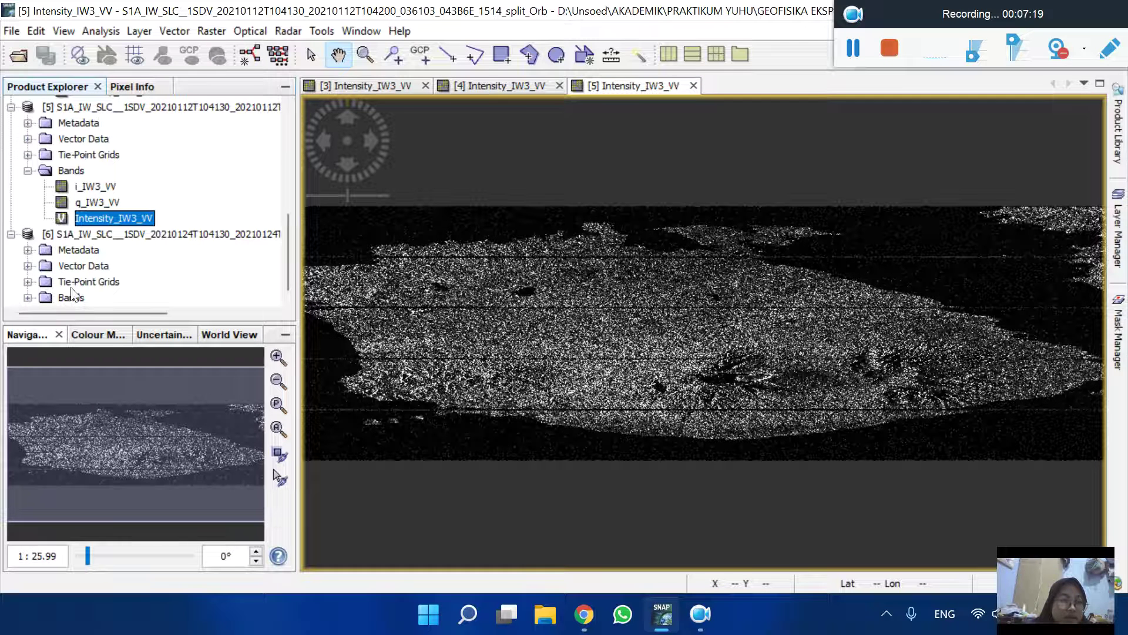
click(29, 297)
double_click(100, 295)
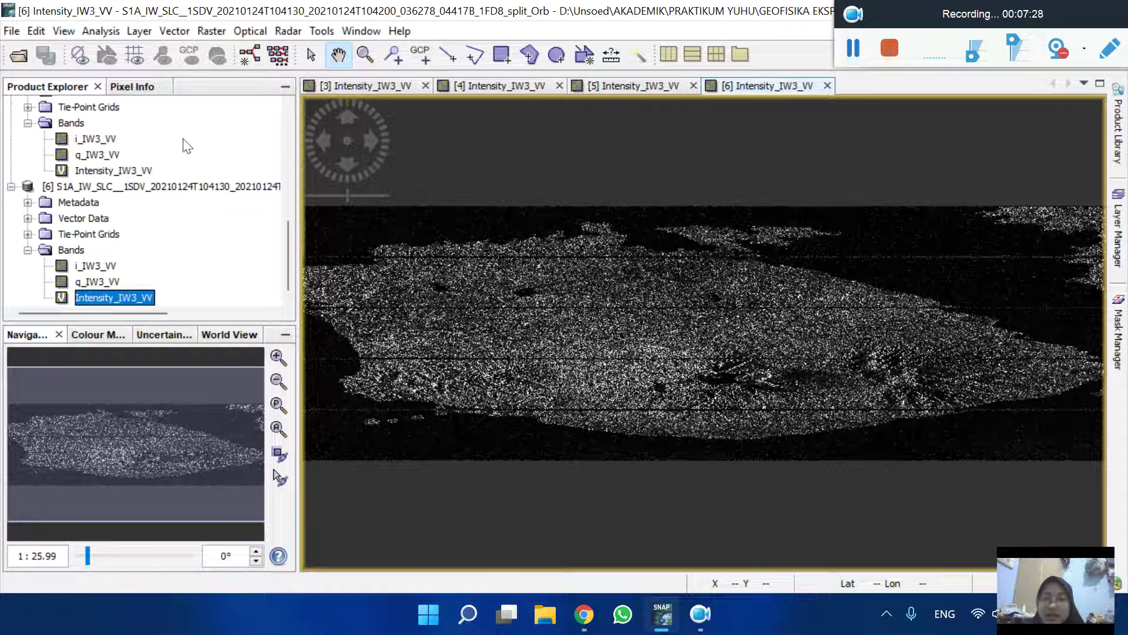
click(315, 109)
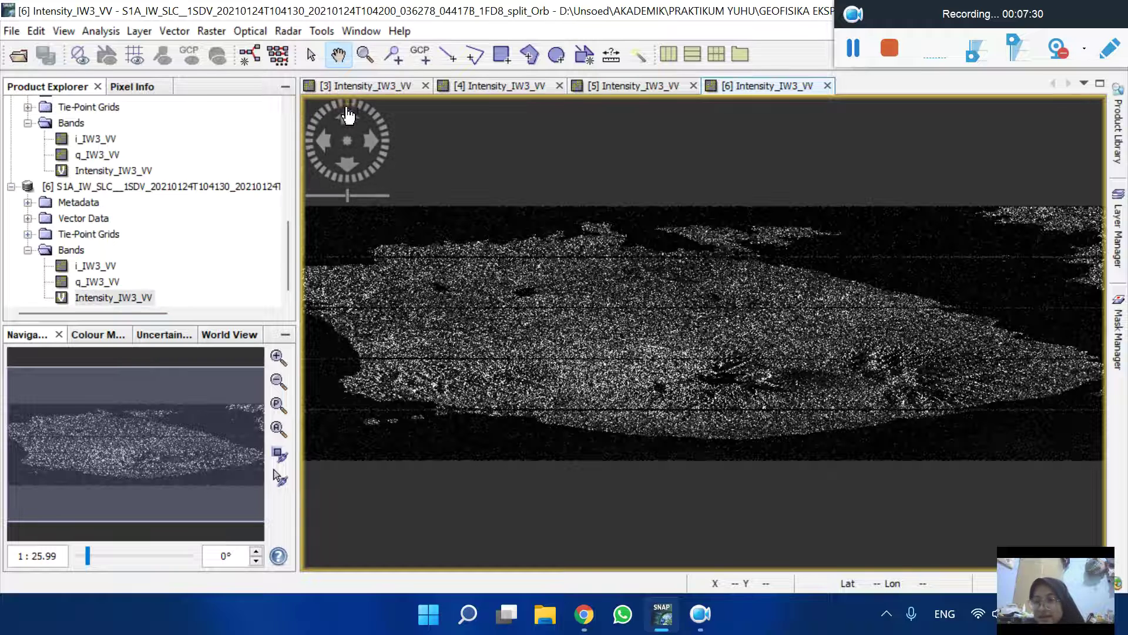
Step: Start S-1 Back Geocoding from the S1 TOPS Coregistration tools and add all opened products to its product set
click(288, 31)
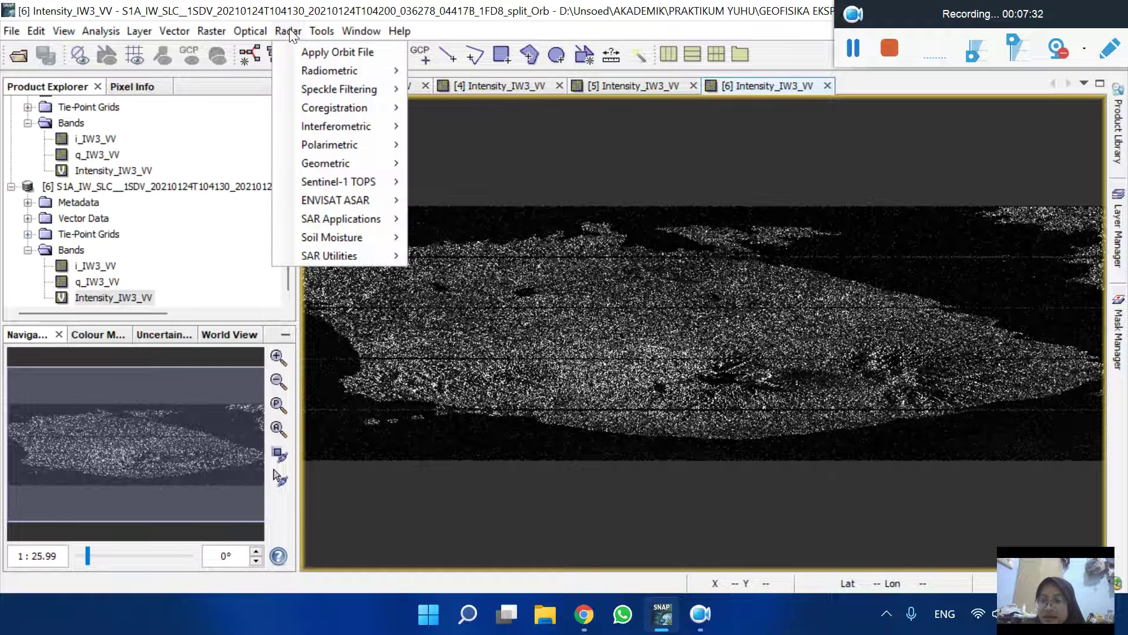
mouse_move(332, 108)
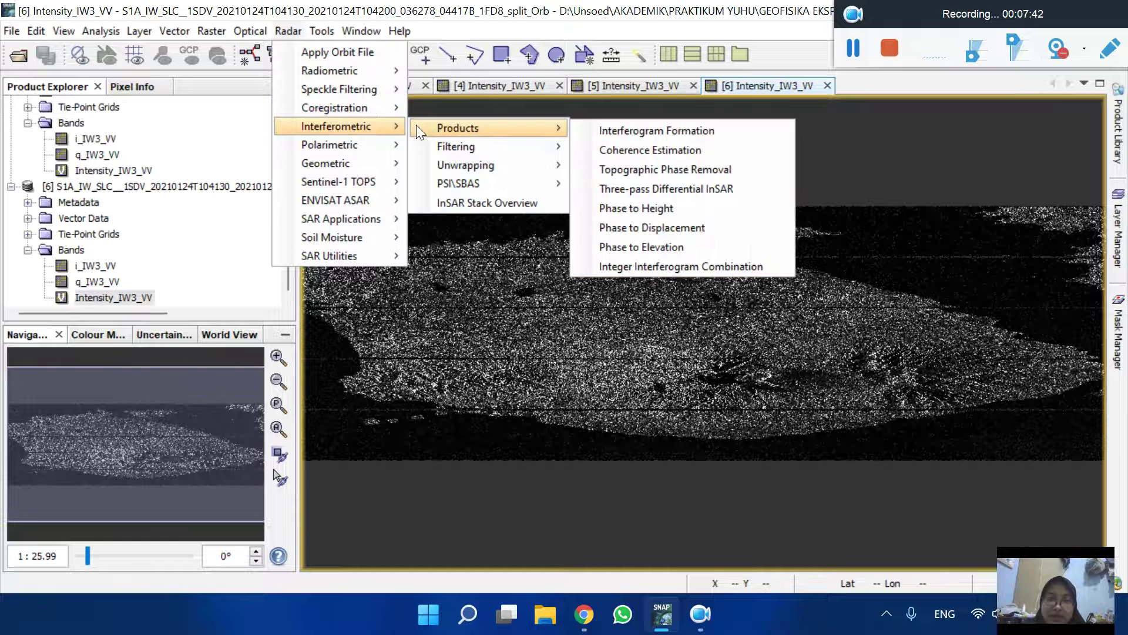
mouse_move(389, 106)
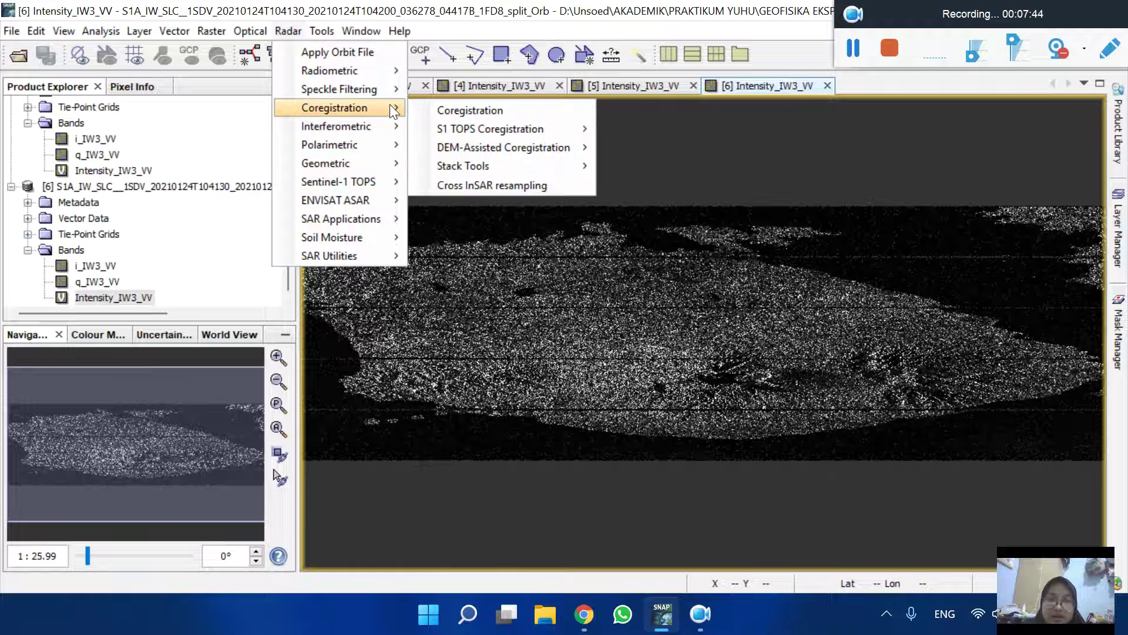
mouse_move(434, 130)
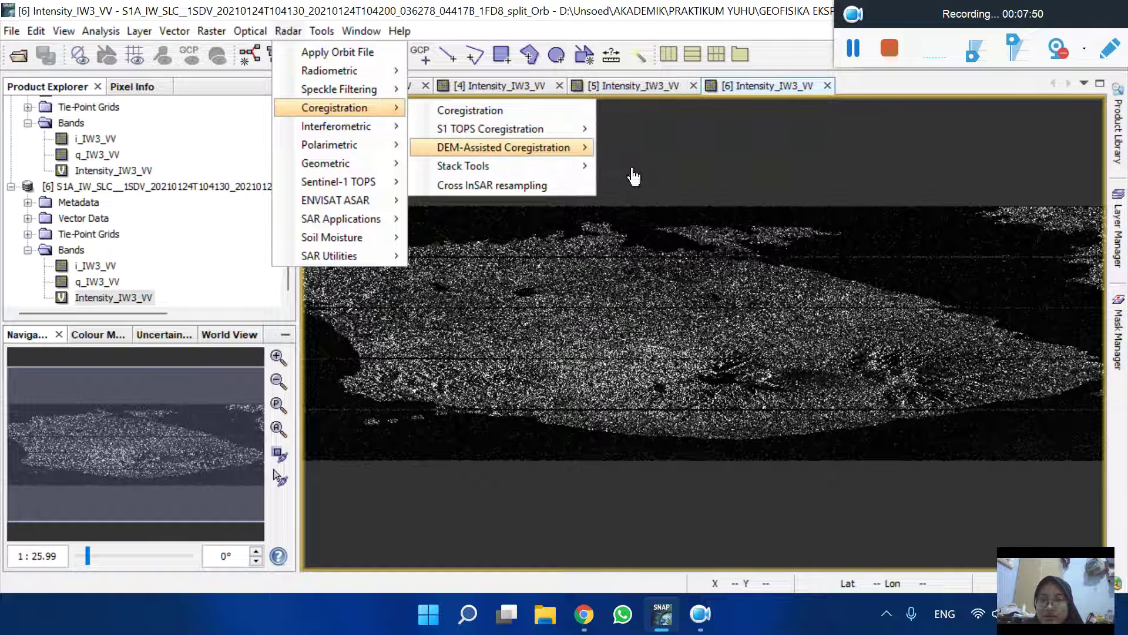
mouse_move(593, 127)
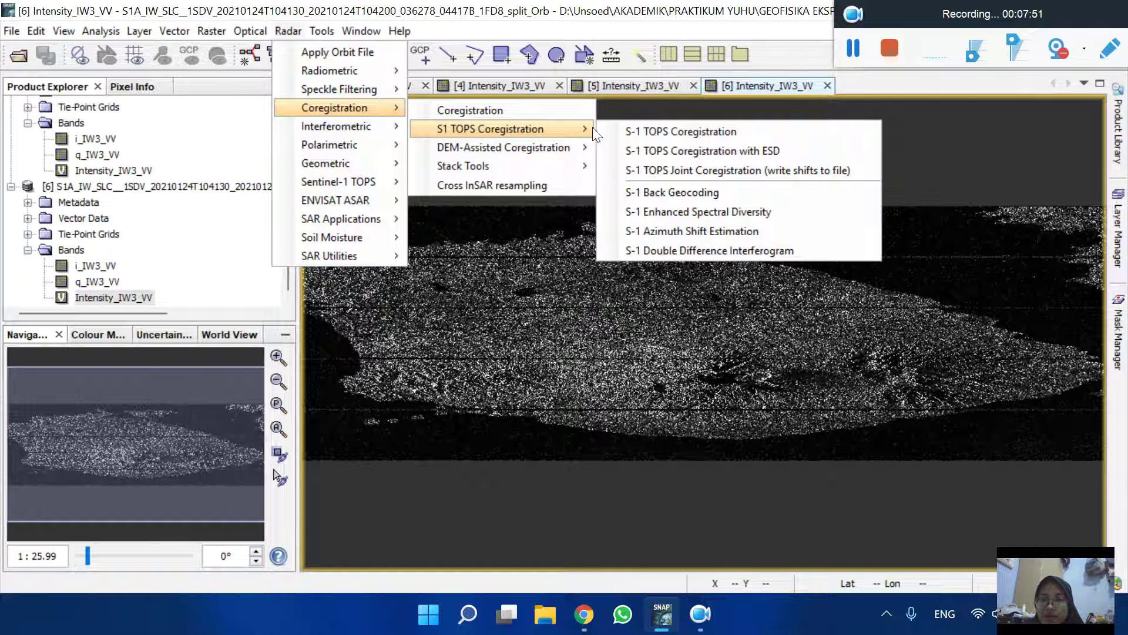
click(638, 193)
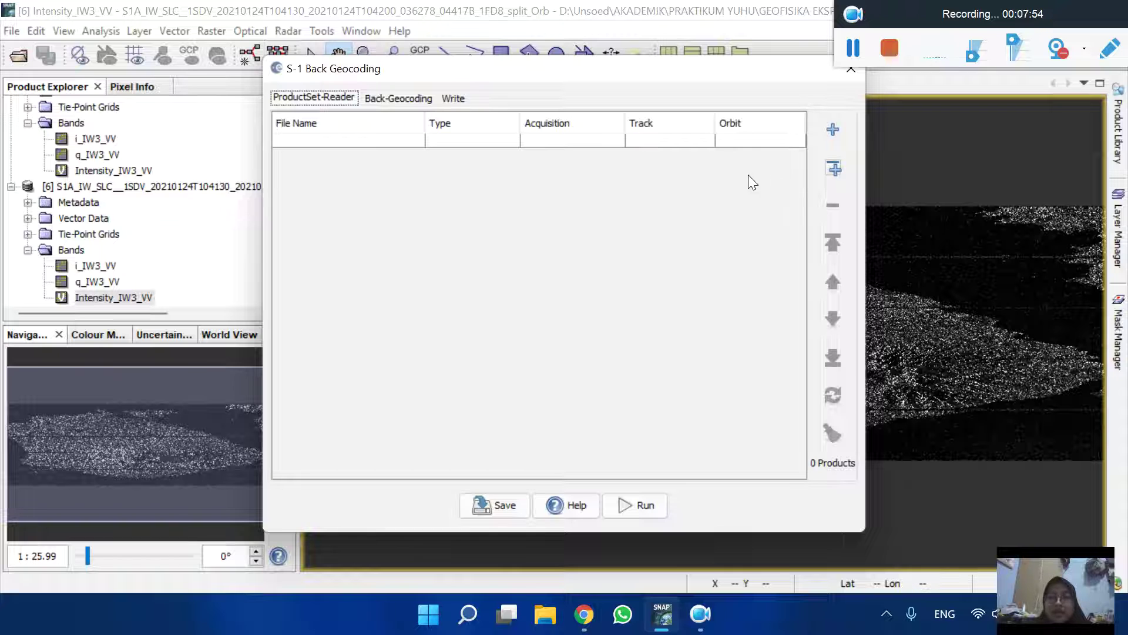
click(830, 172)
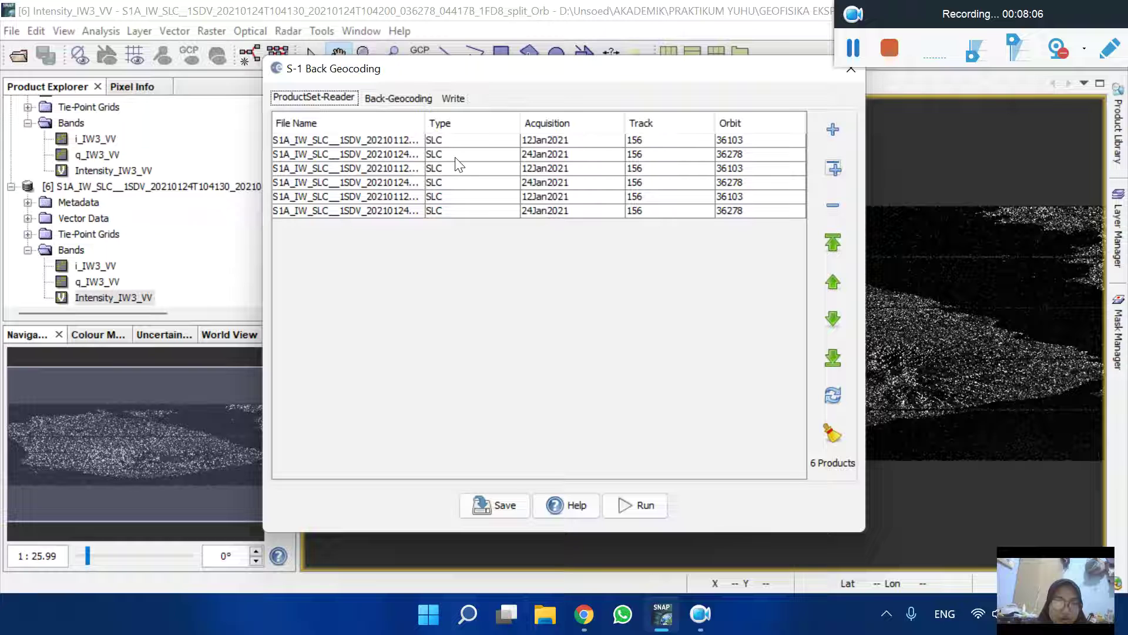
Step: Remove the first four products from the Back Geocoding product set, keeping the last two, and close the tool without running
click(463, 141)
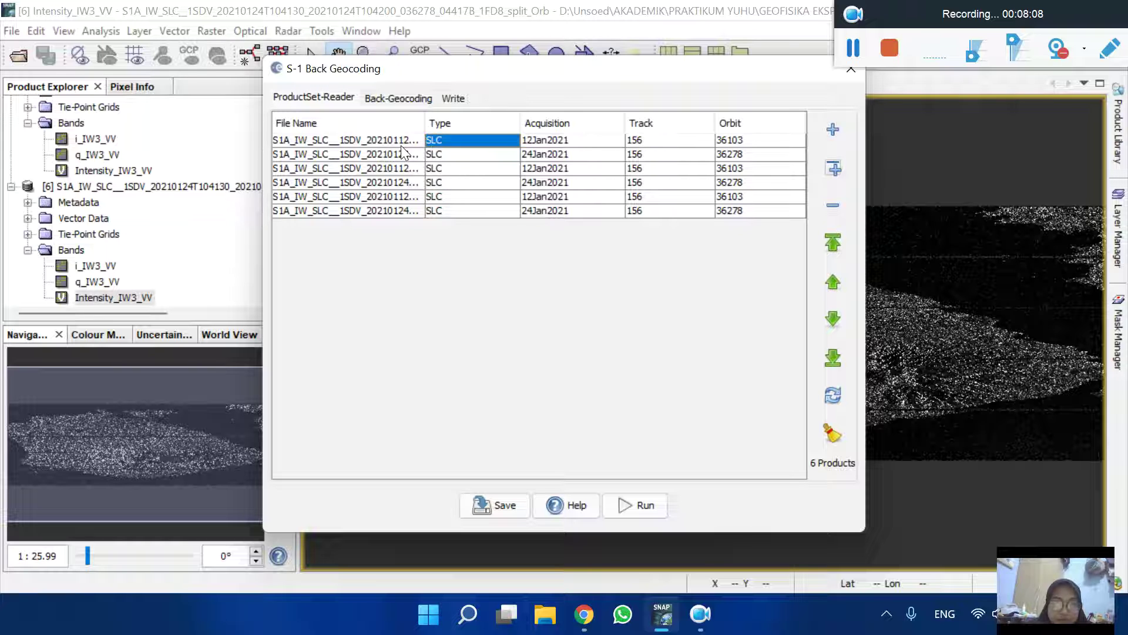
click(376, 141)
drag(387, 156, 396, 179)
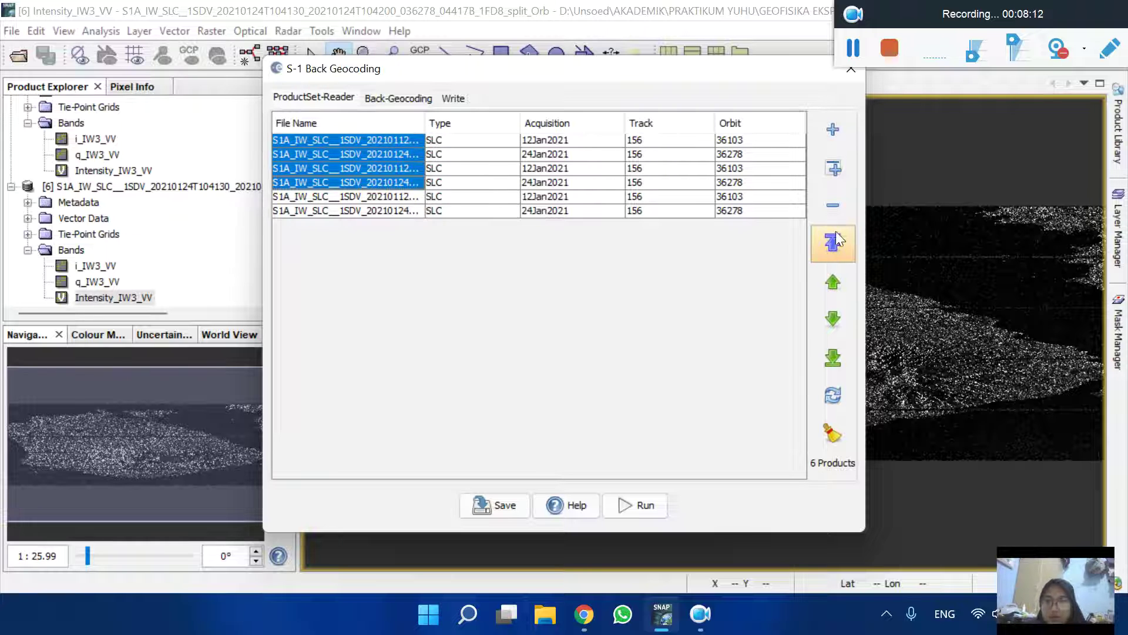
click(831, 211)
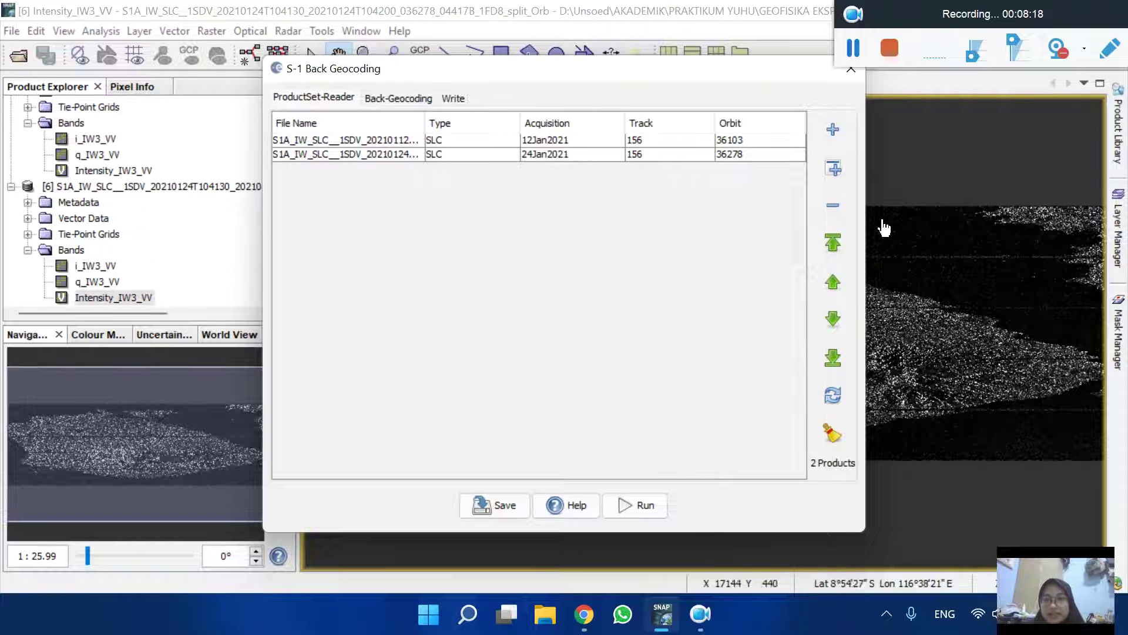
click(855, 79)
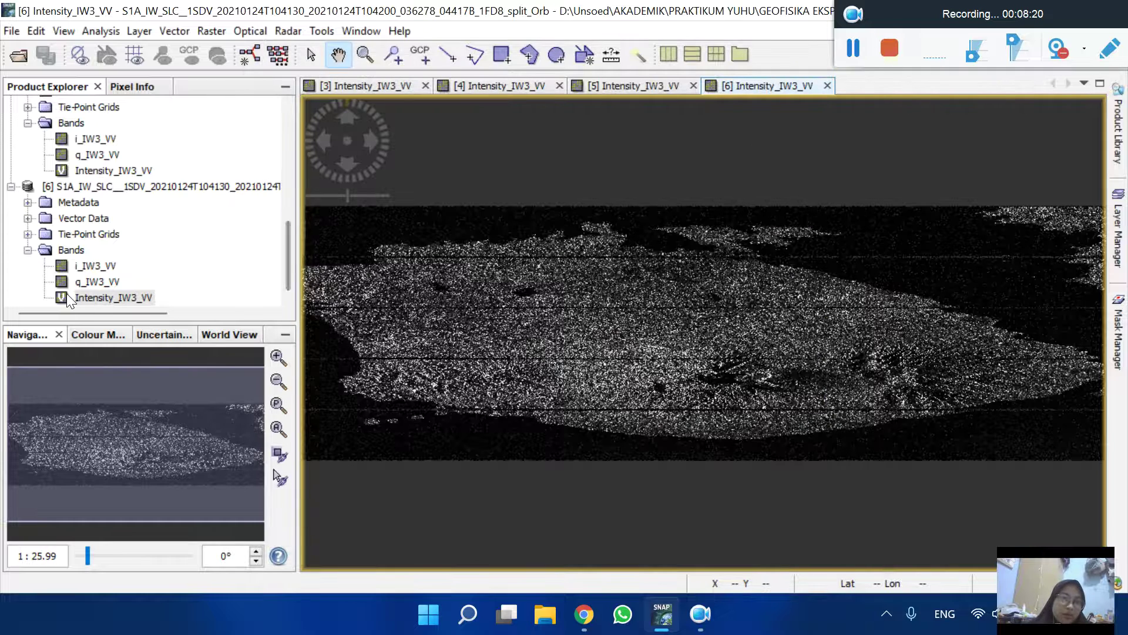
Step: Open the coregistered stack product S1A_IW_SLC__1SDV_20210112T104130_20210112T104200_036103_043B6E_1514_split_Orb_Stack from the 1. SNAP LOMBOK folder
click(12, 31)
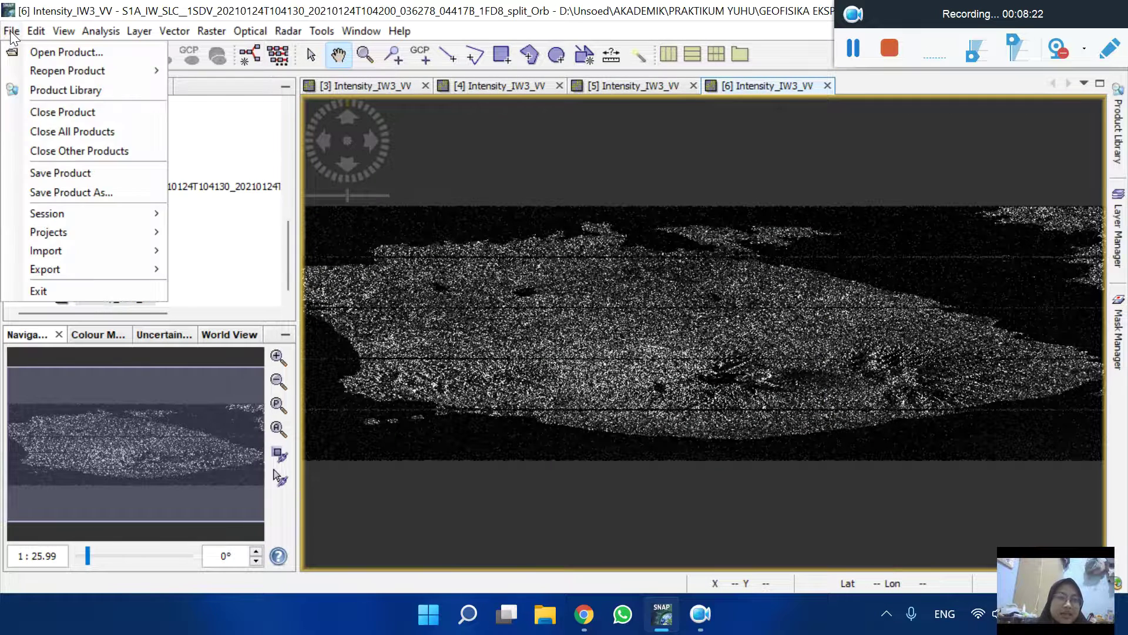
click(26, 50)
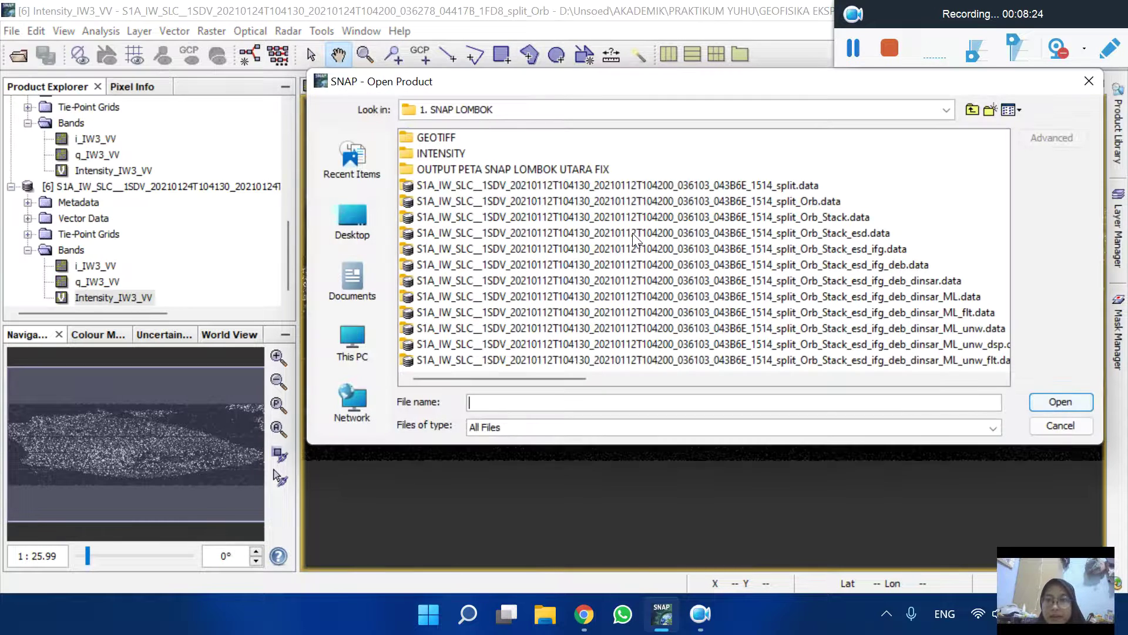
scroll(634, 238, down, 1)
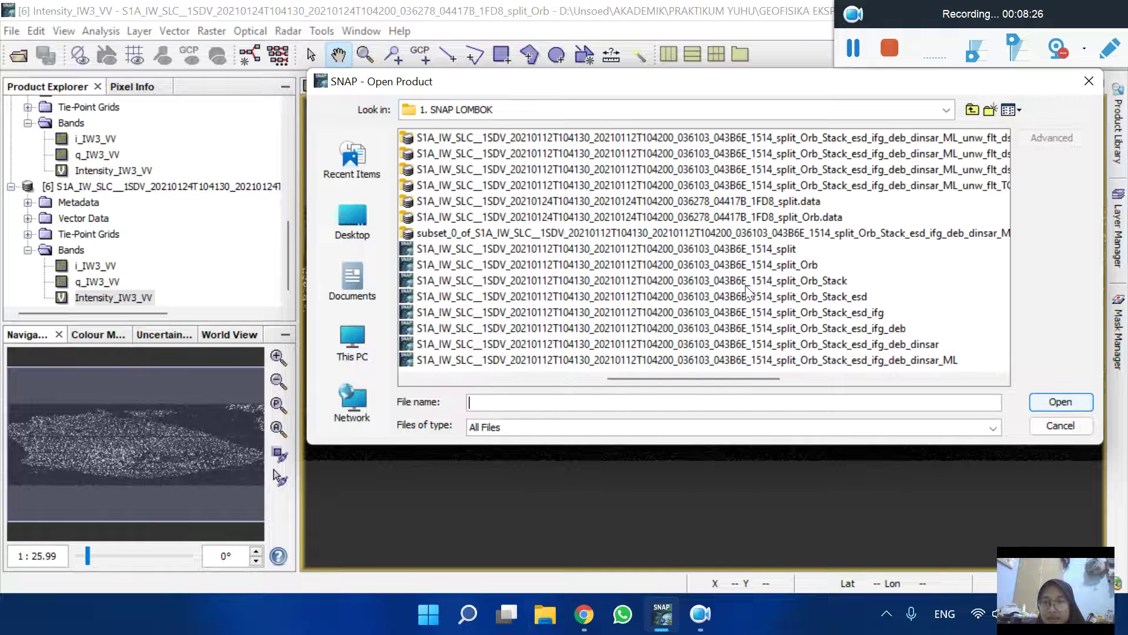
click(735, 283)
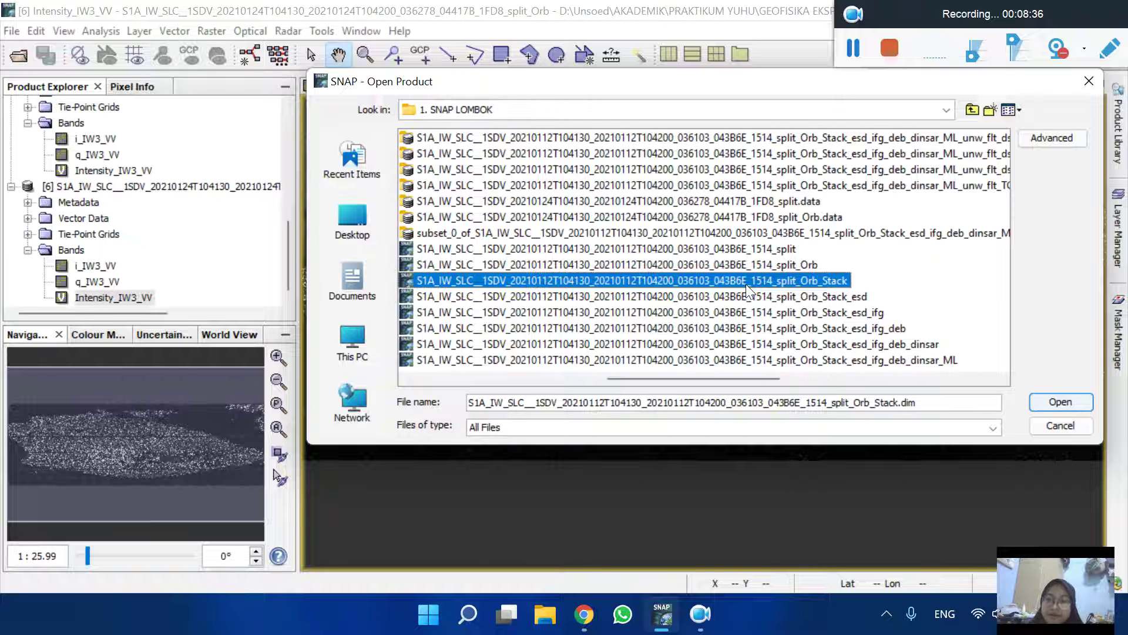
double_click(746, 284)
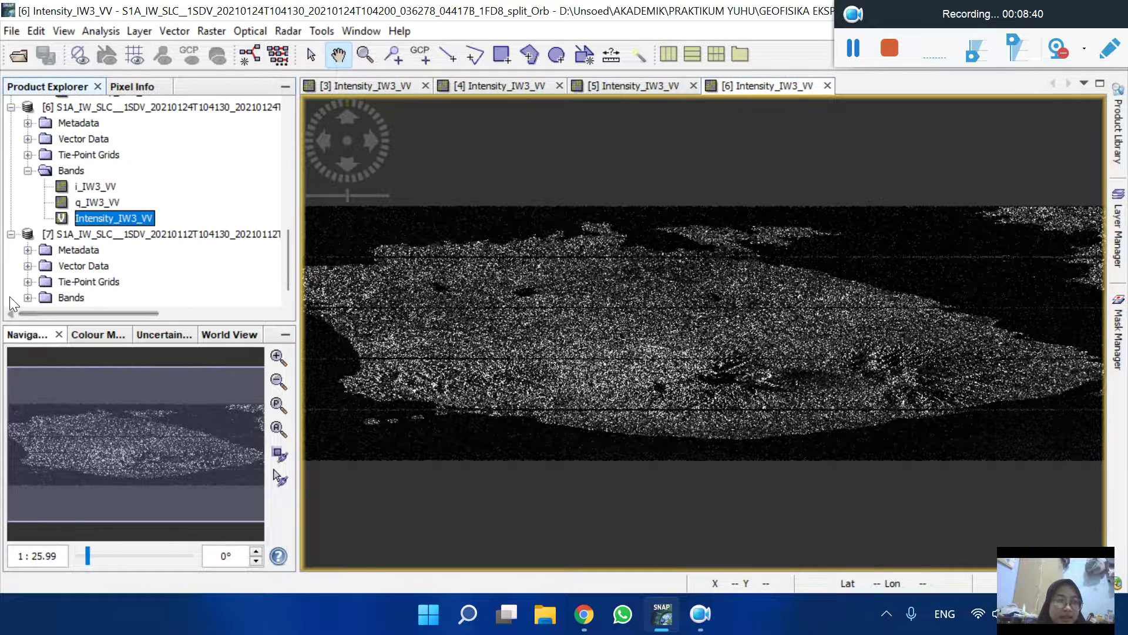
Step: Display the Intensity_IW3_VV_mst_12Jan2021 band of the coregistered stack product [7]
click(685, 169)
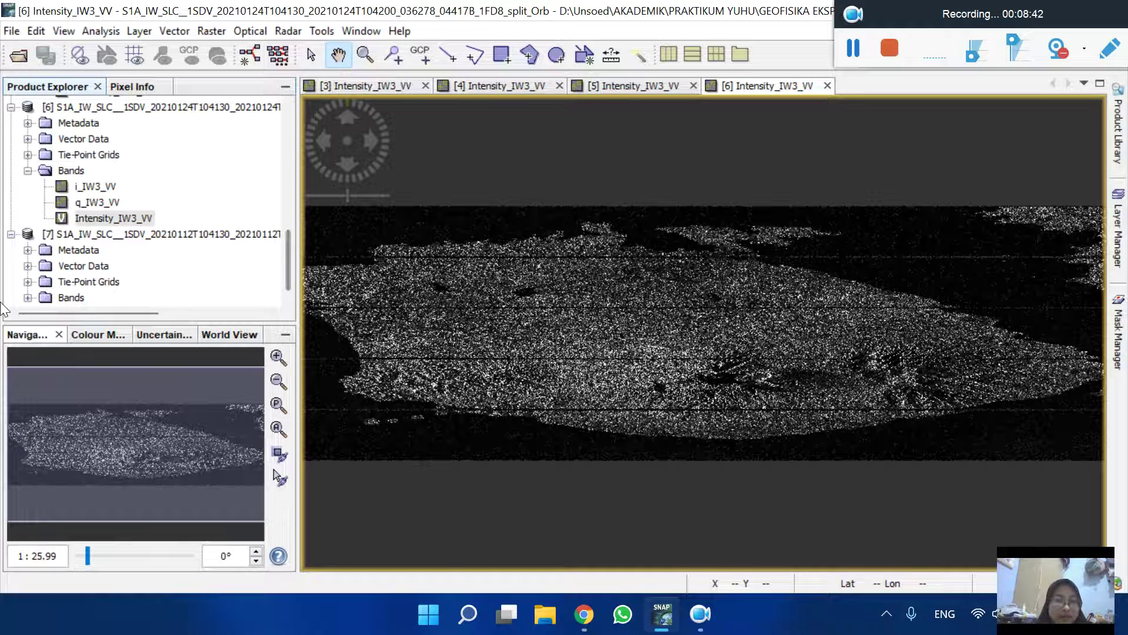
click(28, 297)
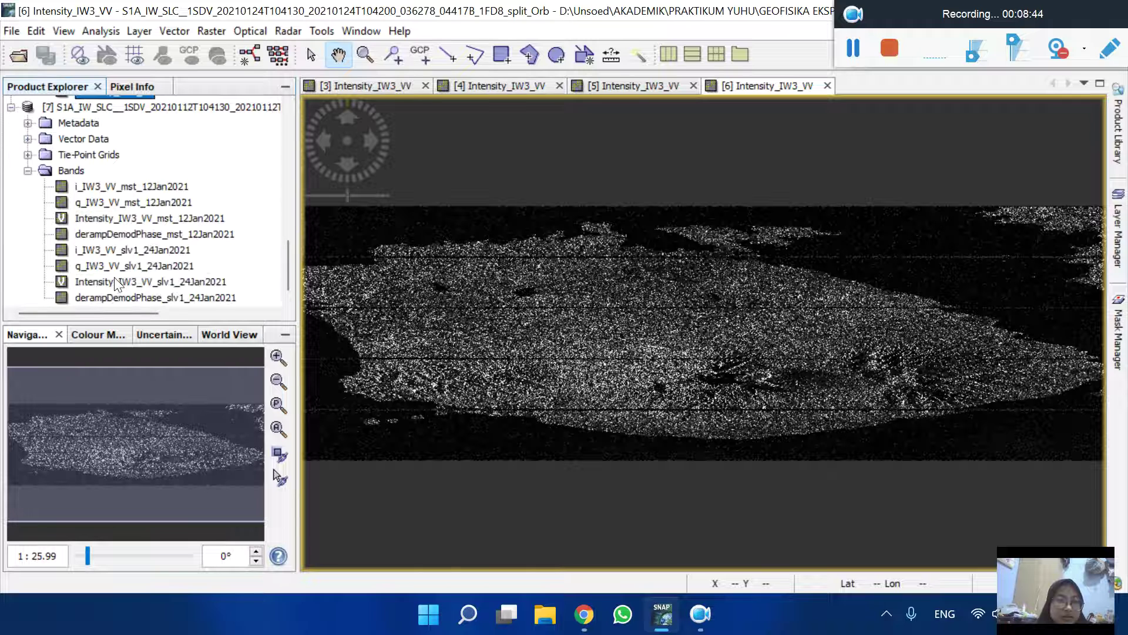
double_click(149, 217)
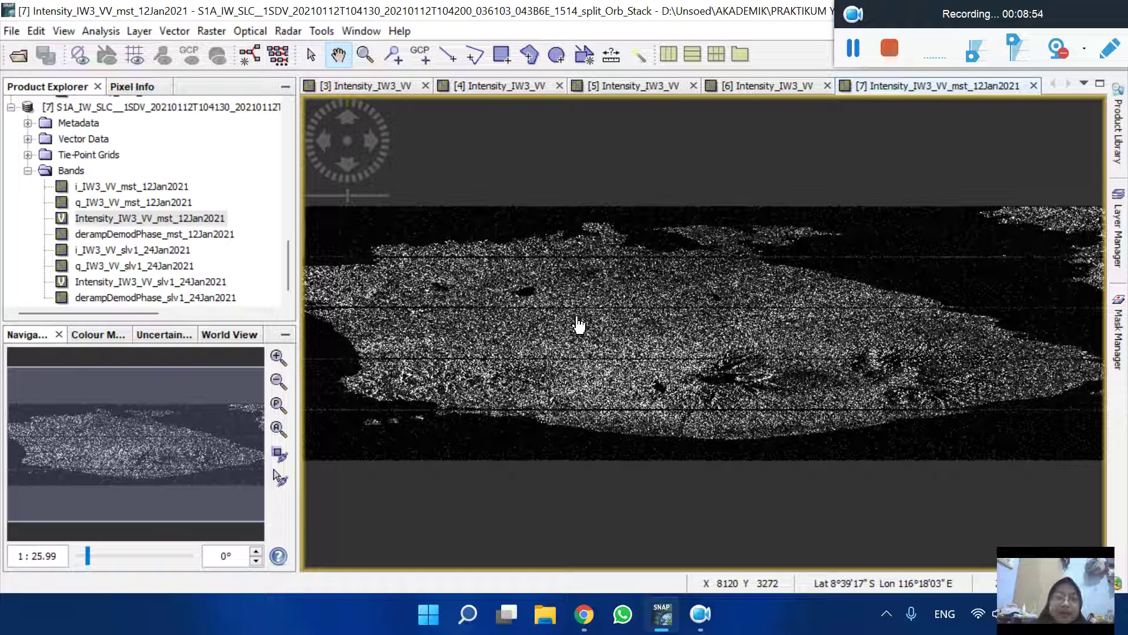
click(853, 48)
click(866, 50)
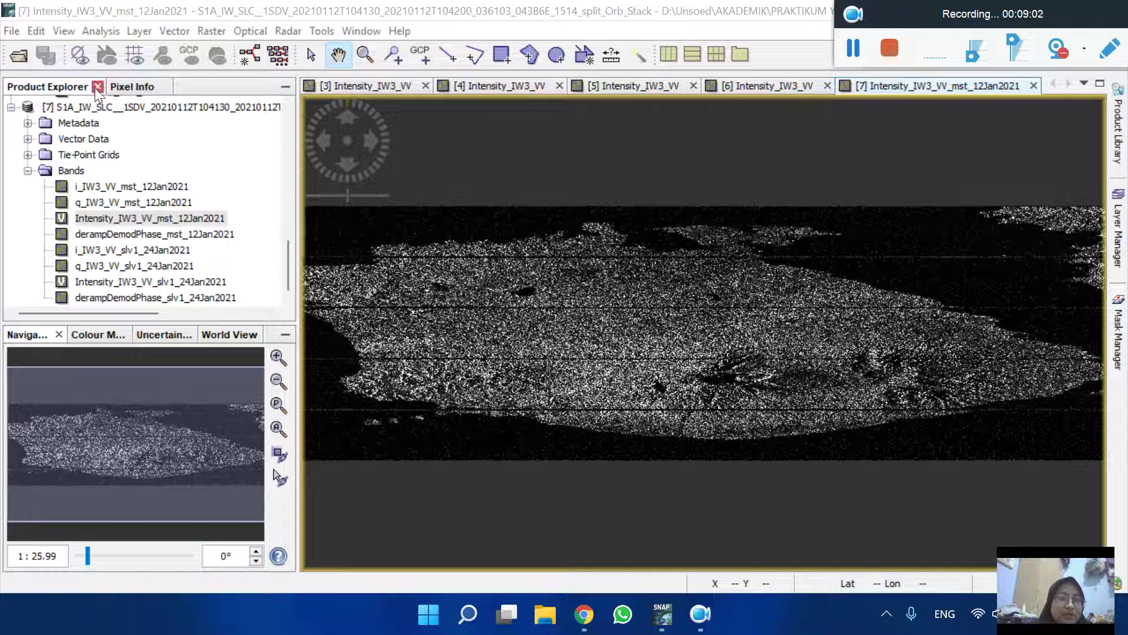
scroll(147, 216, up, 3)
scroll(120, 213, down, 3)
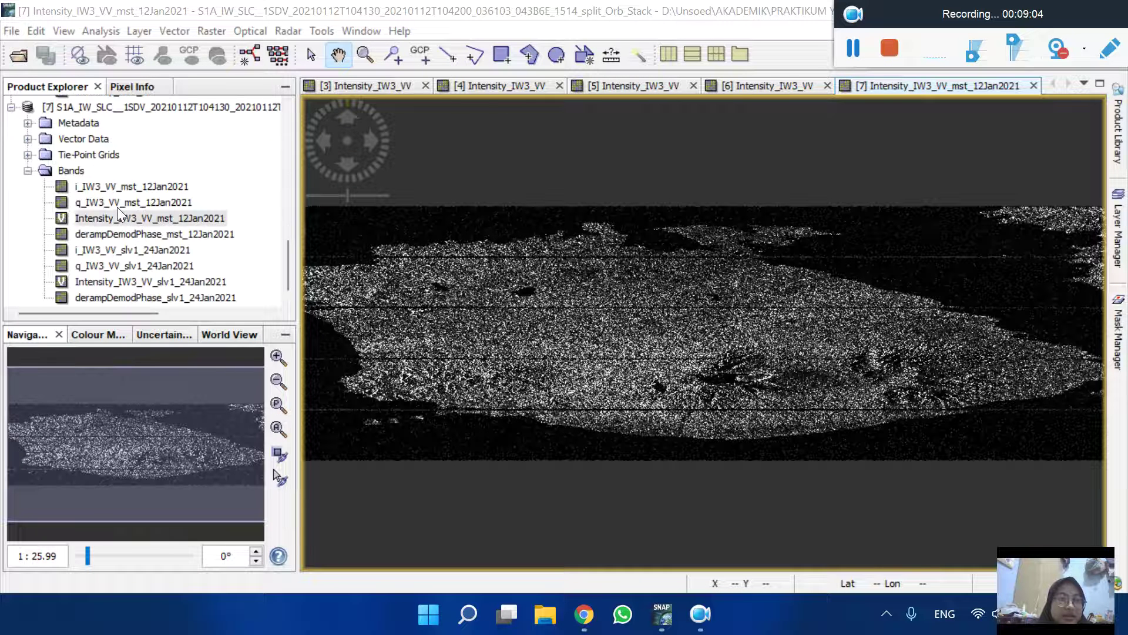
click(10, 31)
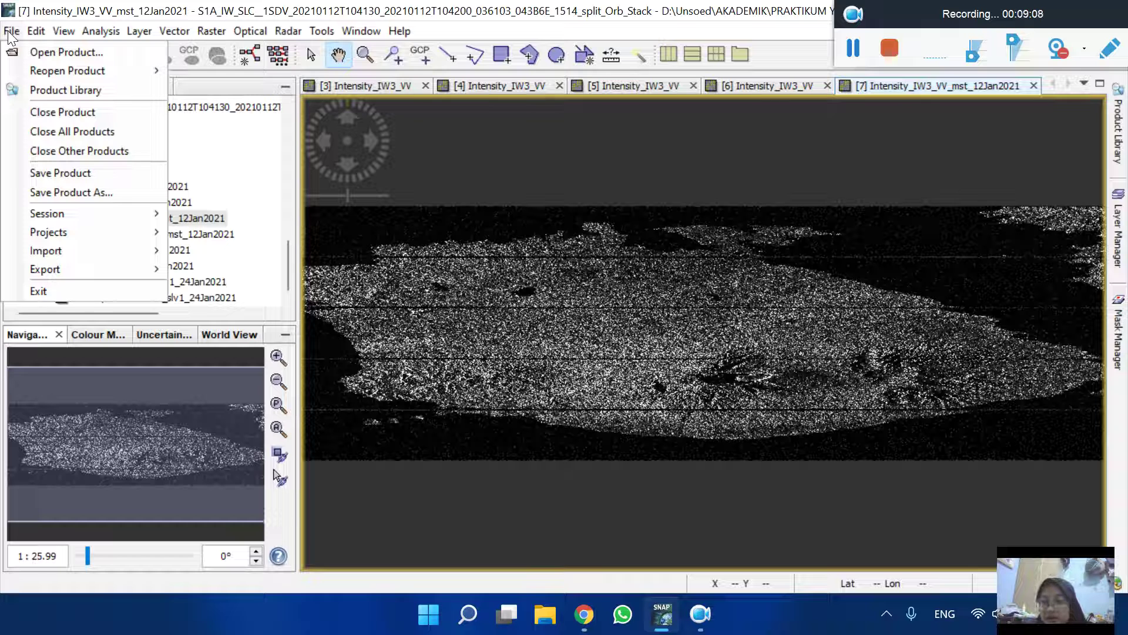
mouse_move(63, 31)
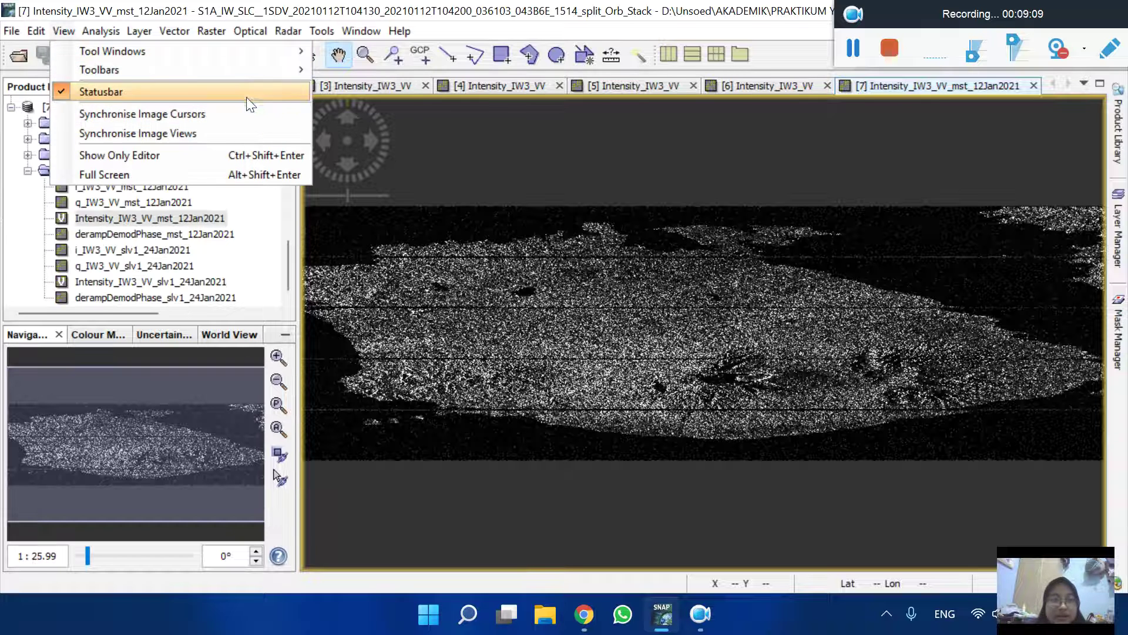
Step: Start S-1 Enhanced Spectral Diversity from the S1 TOPS Coregistration tools and choose the stack product [7] as its source
click(280, 31)
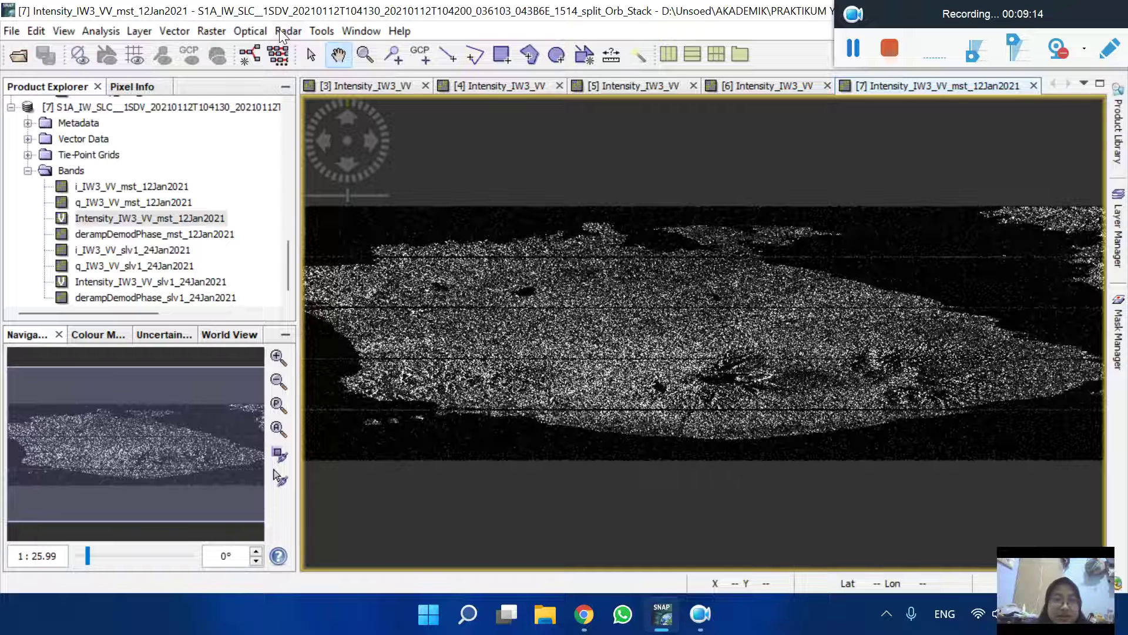
click(280, 30)
mouse_move(322, 107)
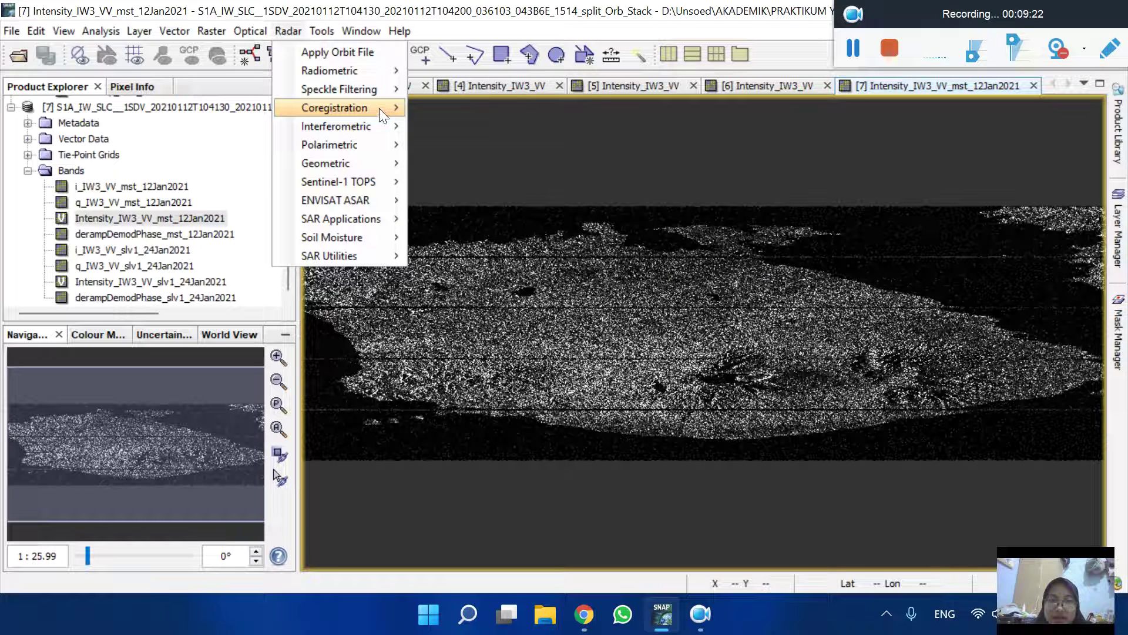
mouse_move(382, 110)
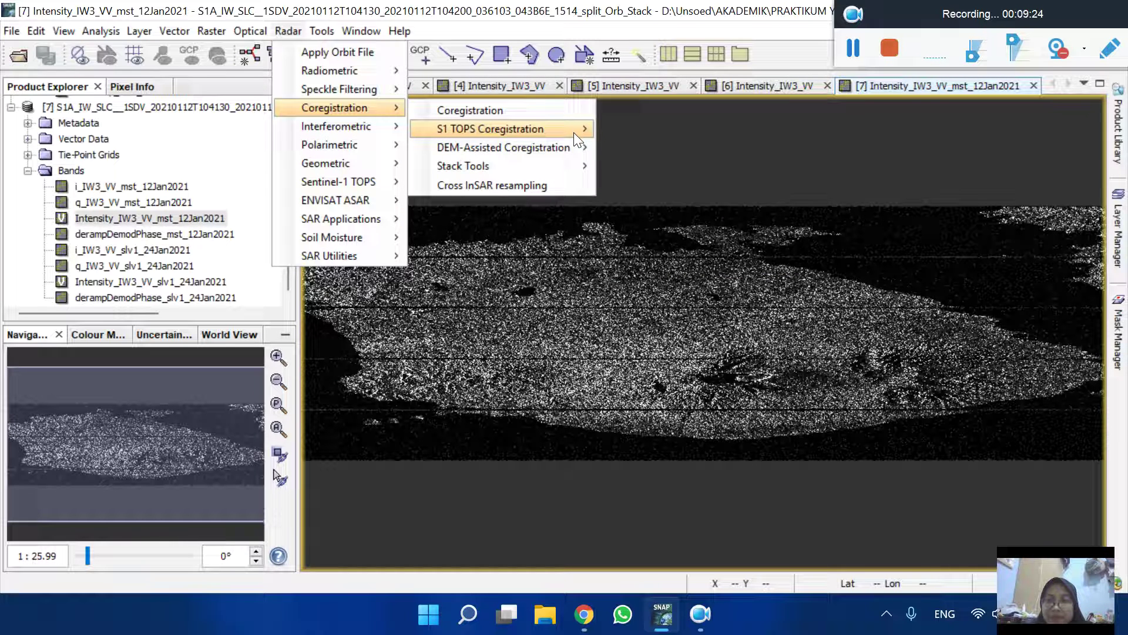
mouse_move(574, 130)
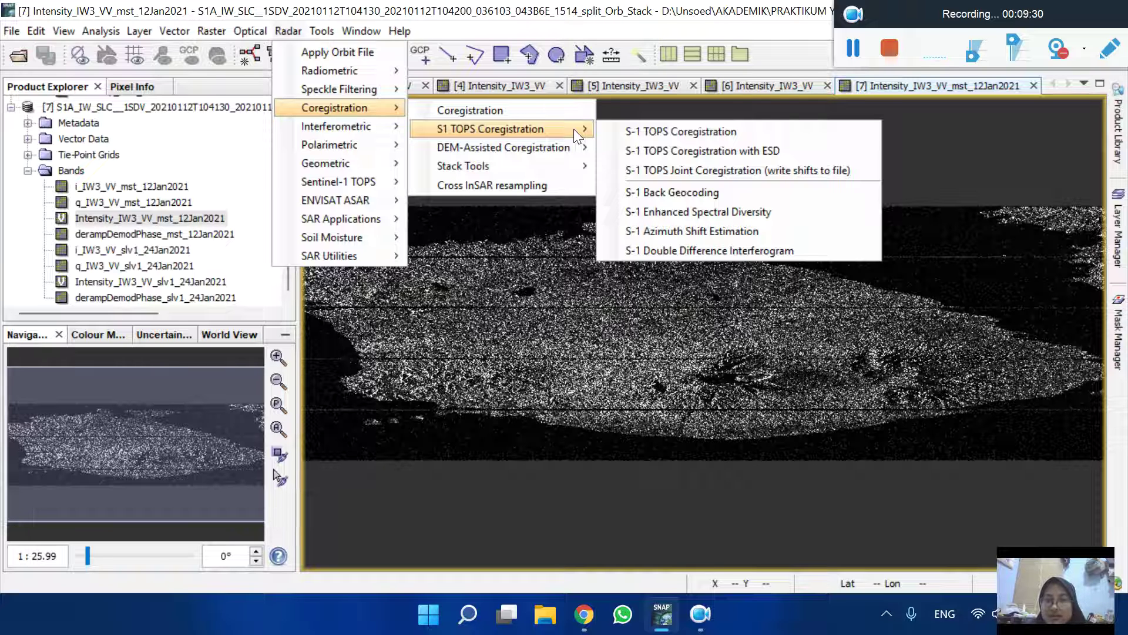
click(655, 215)
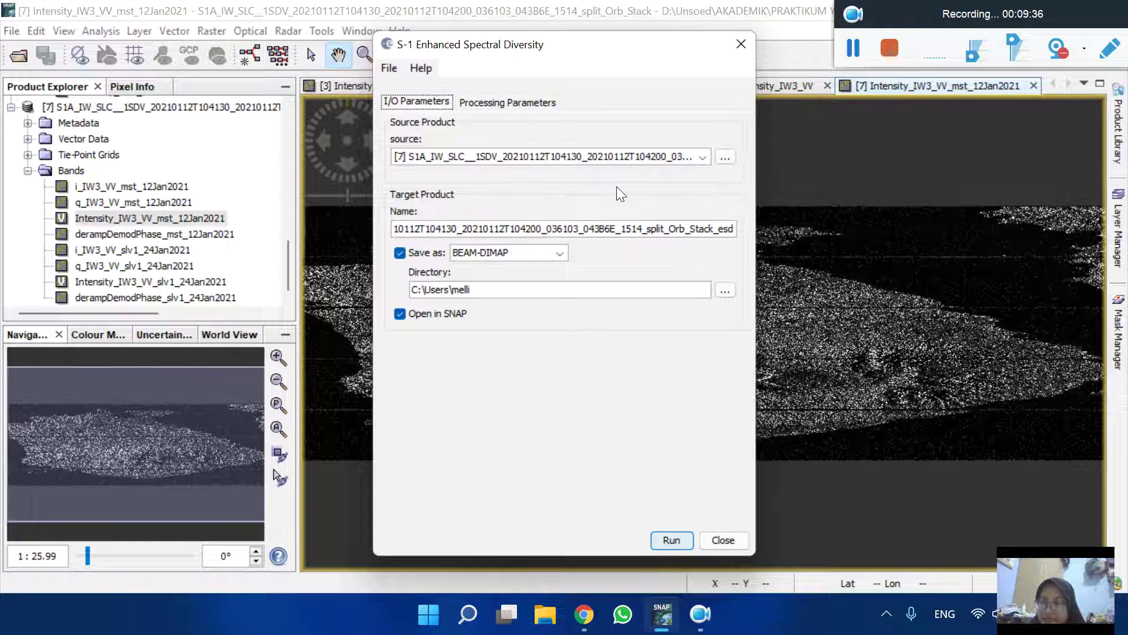
click(612, 157)
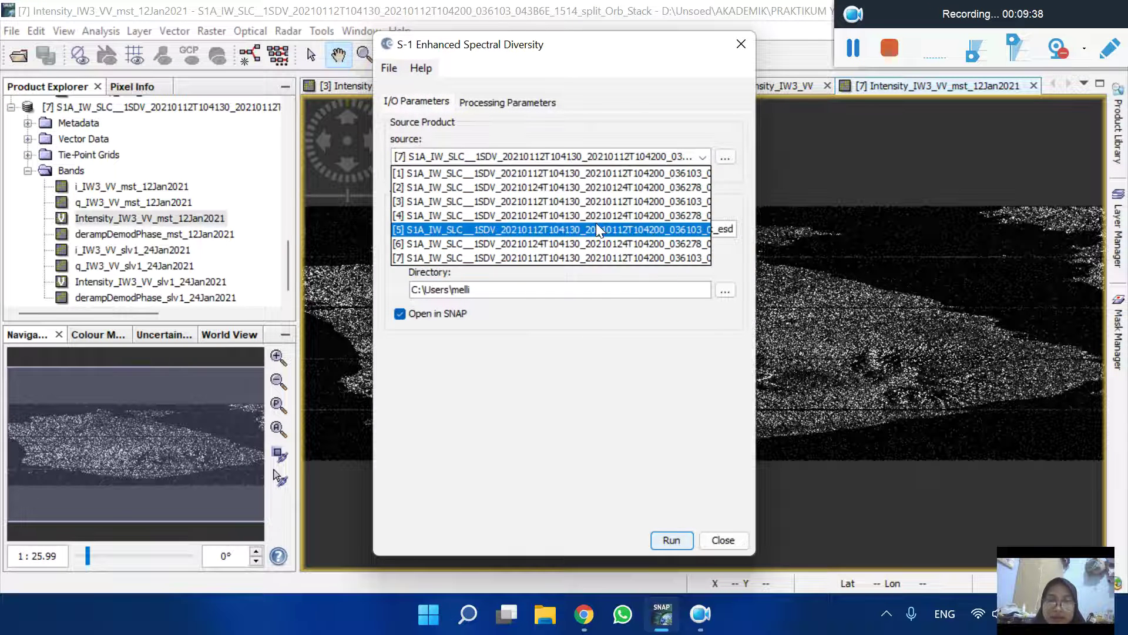
click(618, 259)
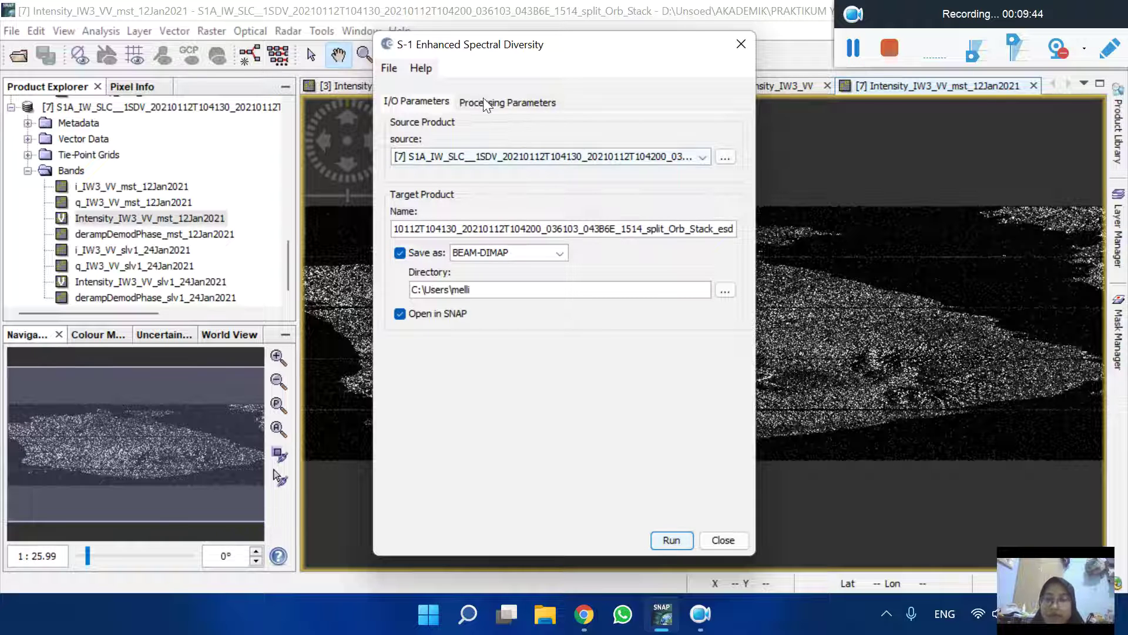
Step: Review the processing parameters of S-1 Enhanced Spectral Diversity and close the tool without running
click(498, 103)
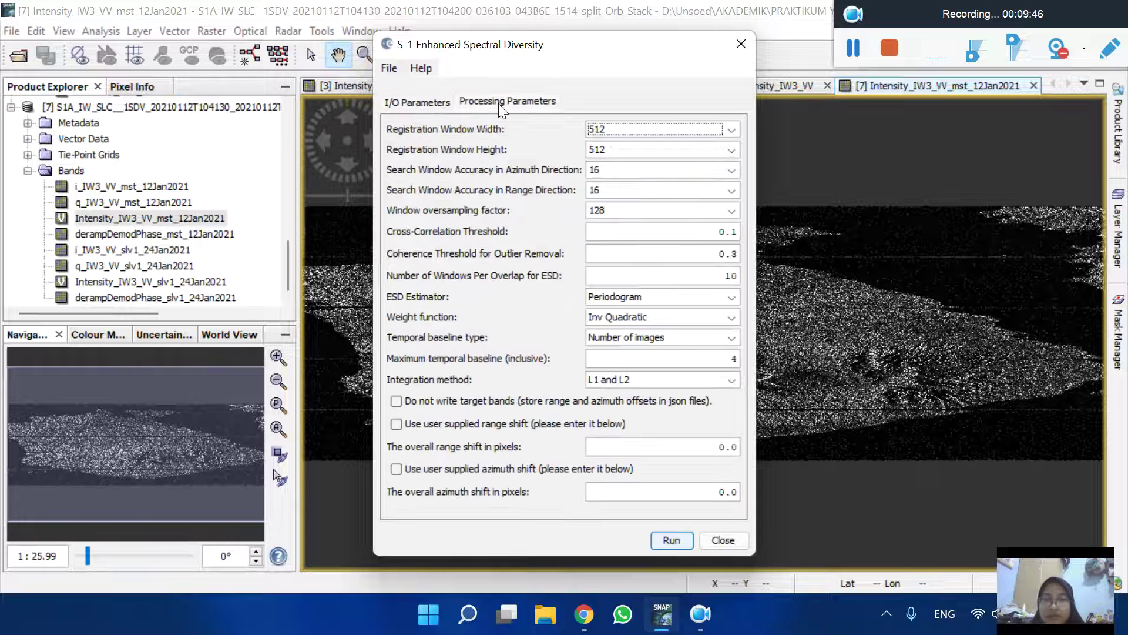
click(416, 103)
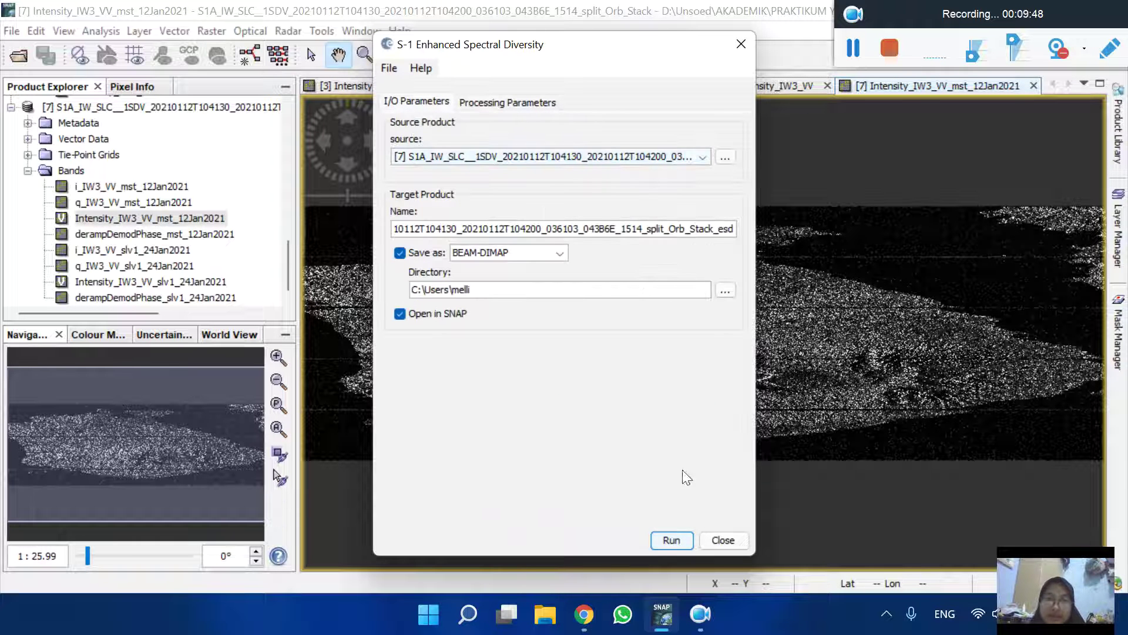
click(741, 44)
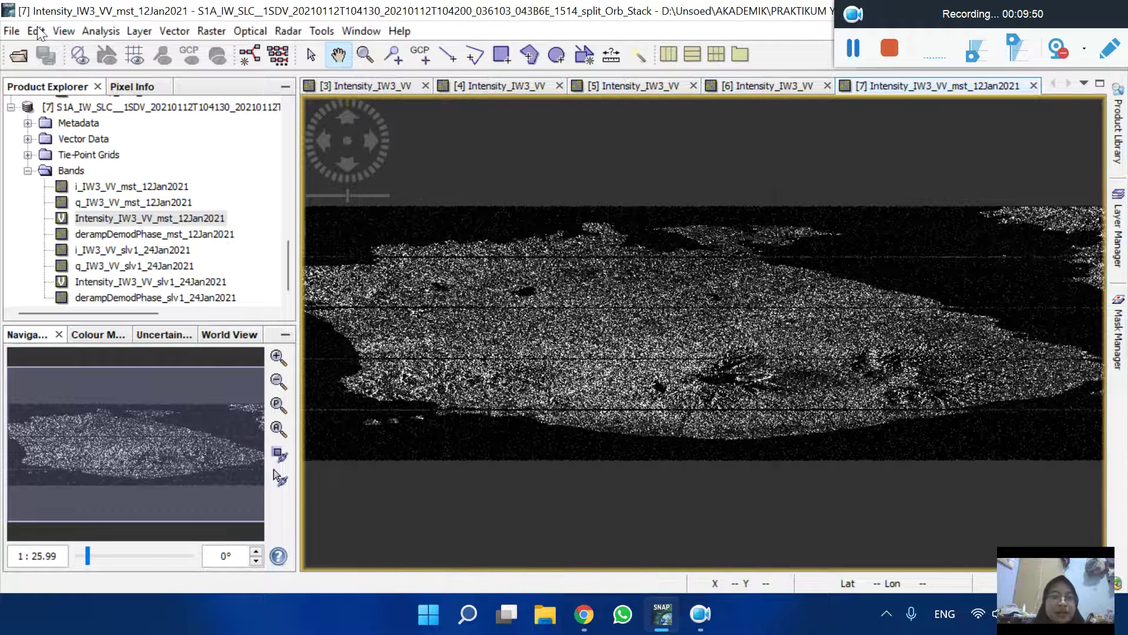
Step: Try to open the 20210112 split_Orb_Stack_esd.data product from the 1. SNAP LOMBOK folder and check the list of opened products for it
click(9, 32)
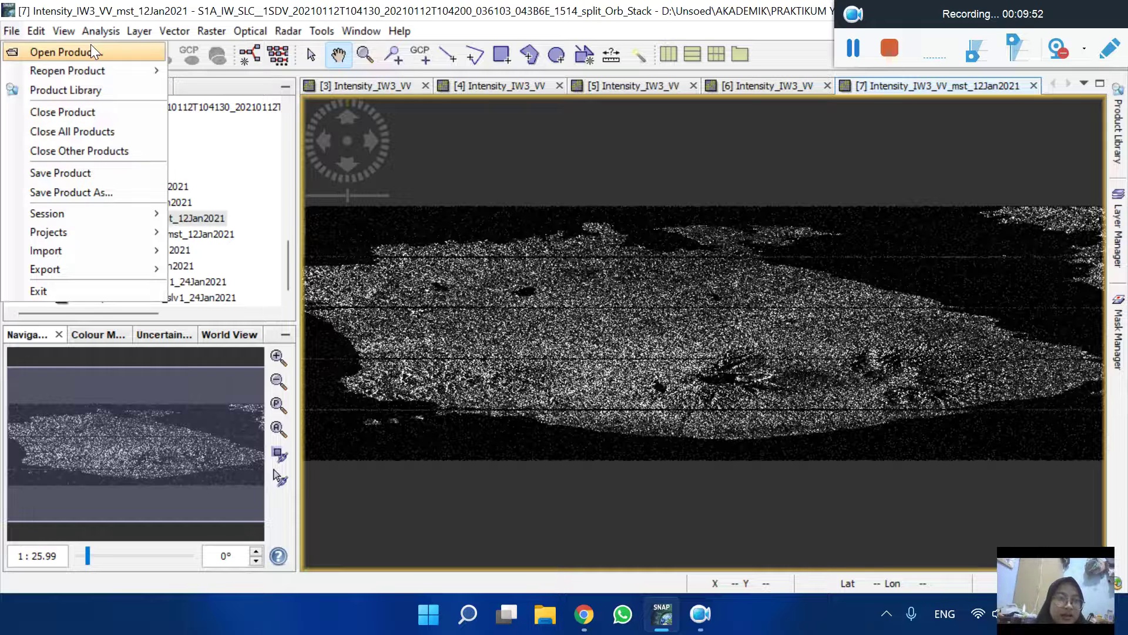
click(65, 50)
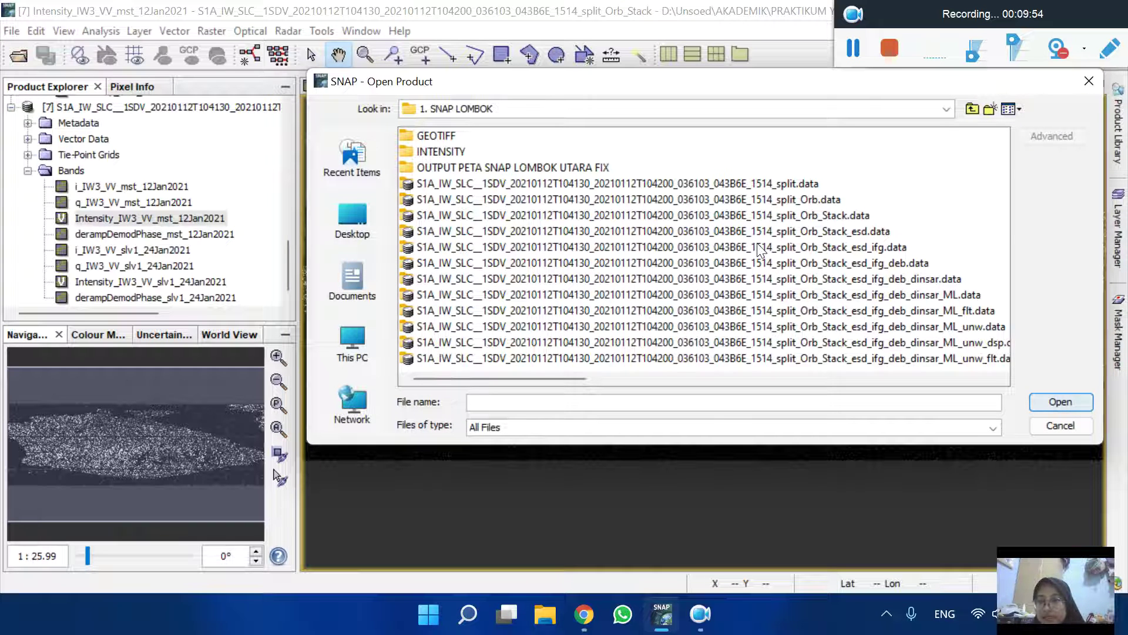
click(876, 232)
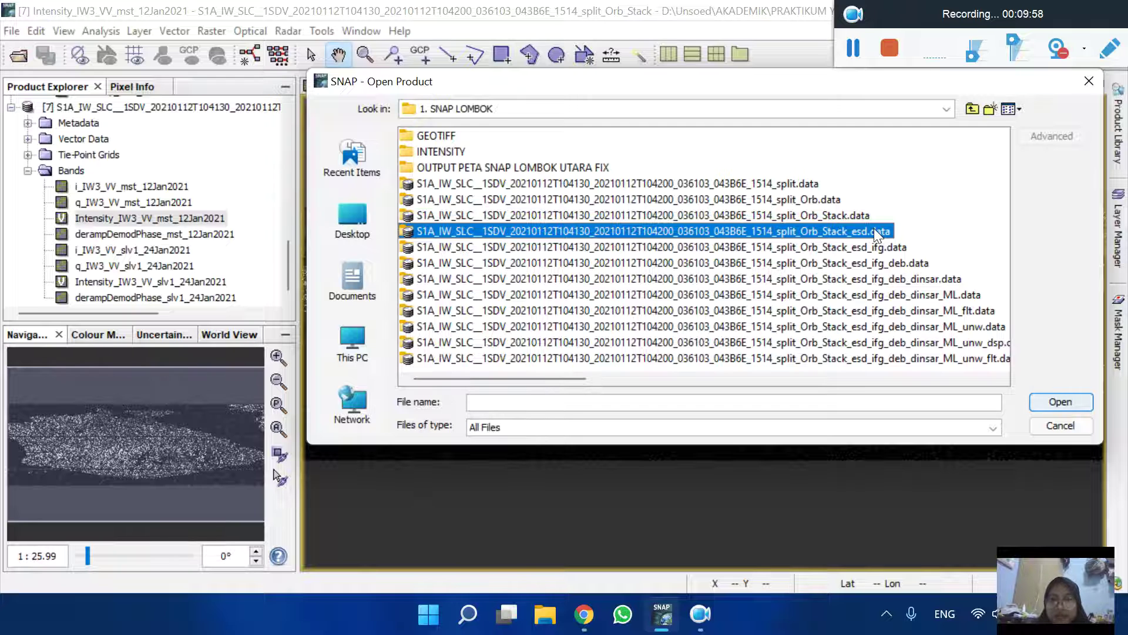
double_click(835, 233)
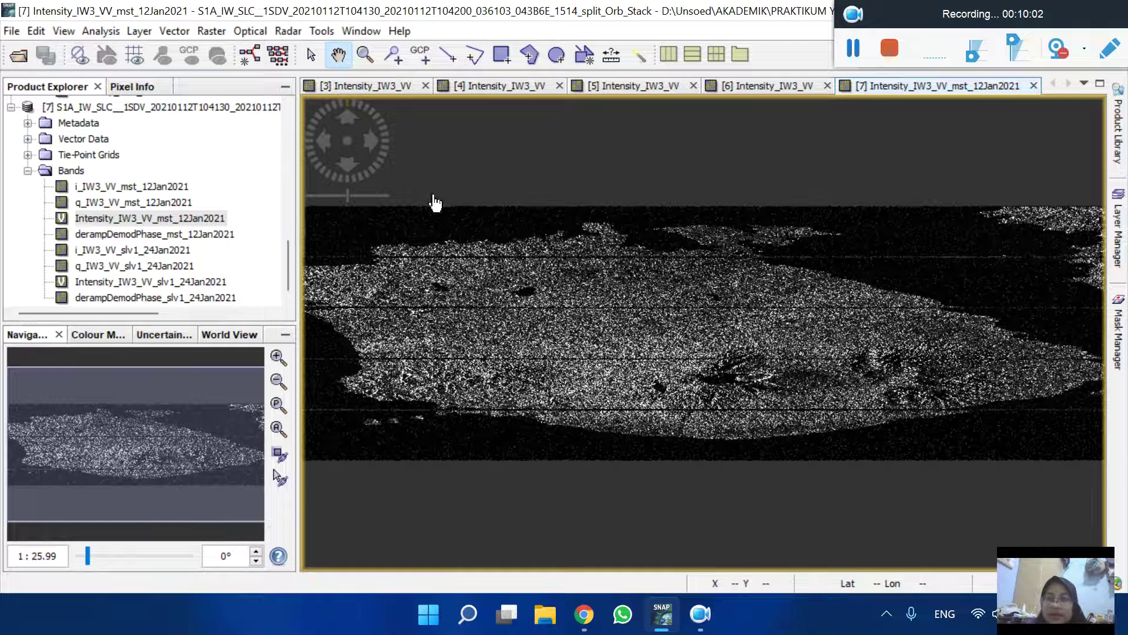
scroll(115, 230, up, 3)
scroll(123, 244, down, 3)
scroll(117, 246, up, 1)
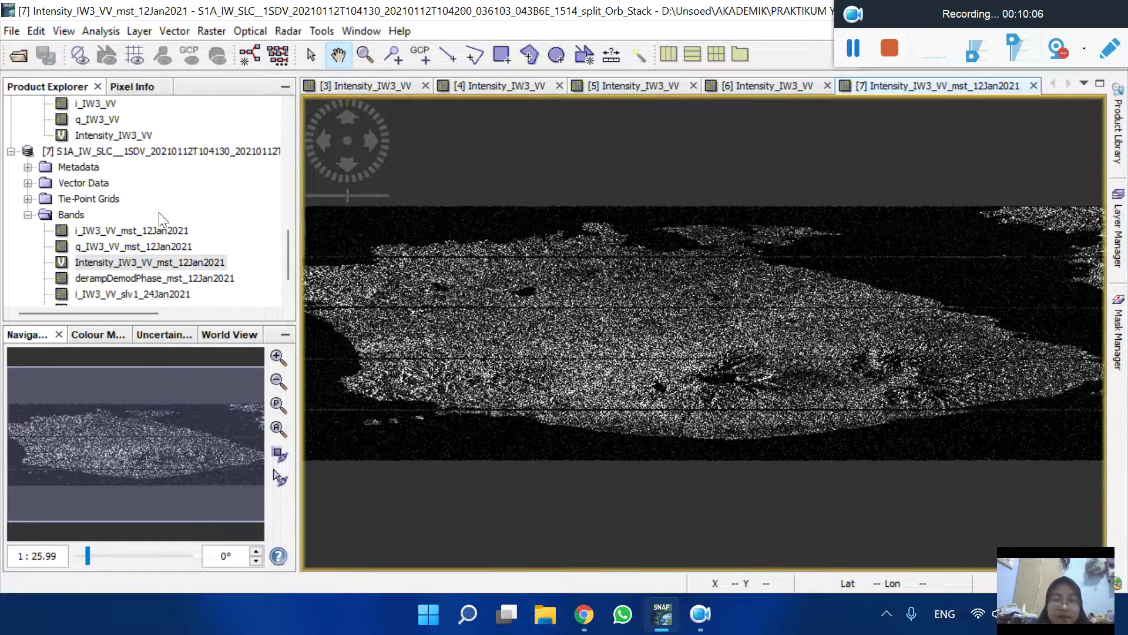
scroll(572, 251, up, 2)
scroll(552, 245, down, 3)
scroll(144, 253, down, 1)
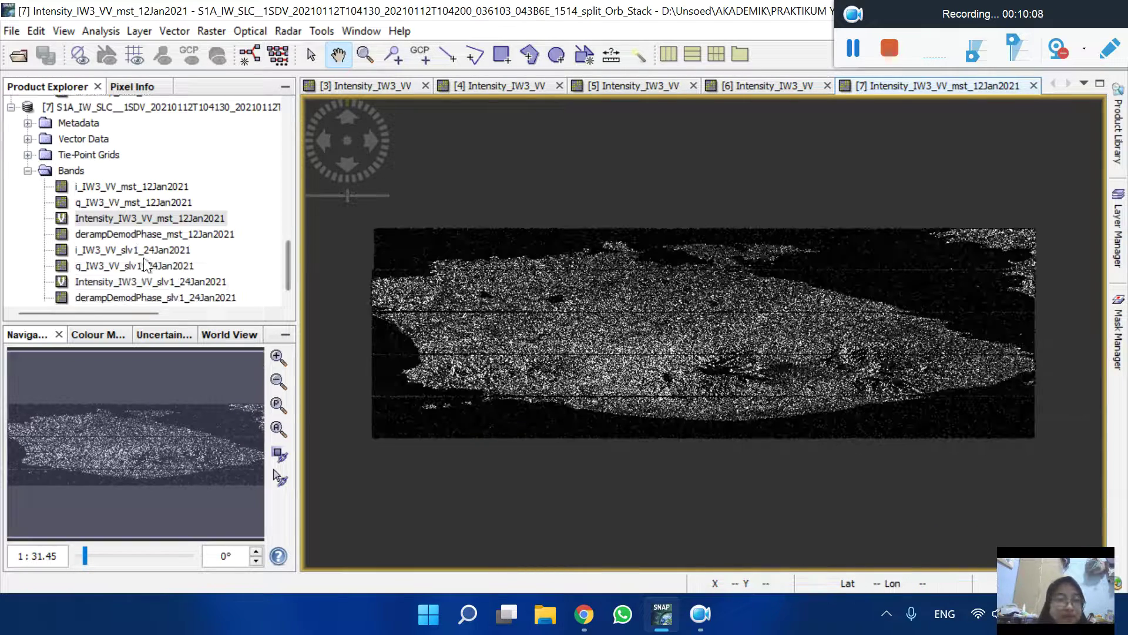
click(12, 30)
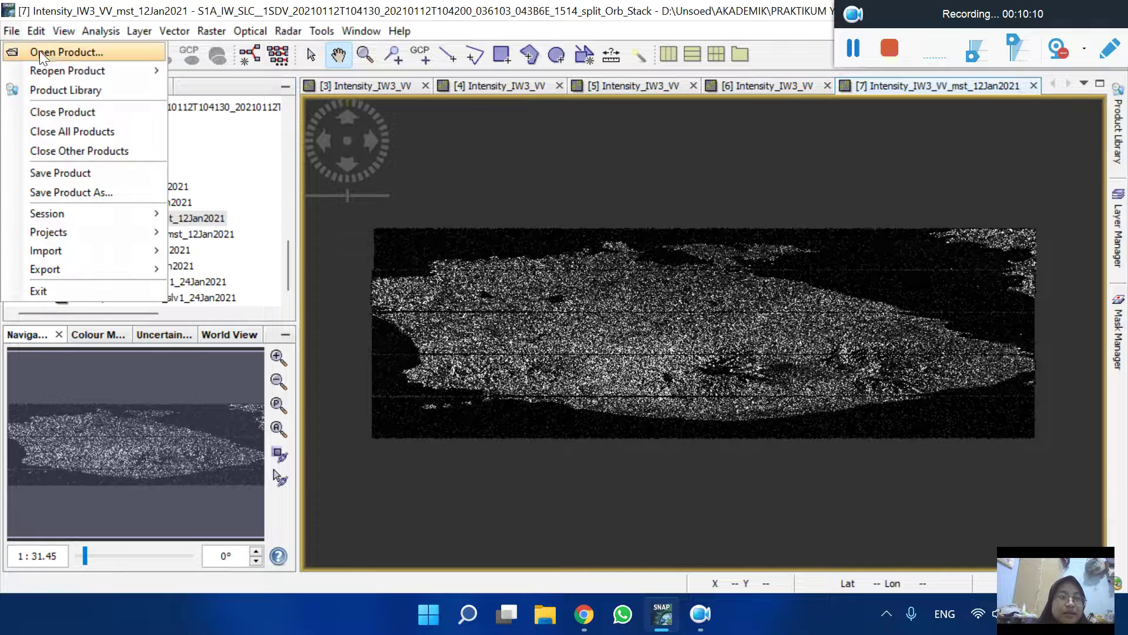
click(35, 47)
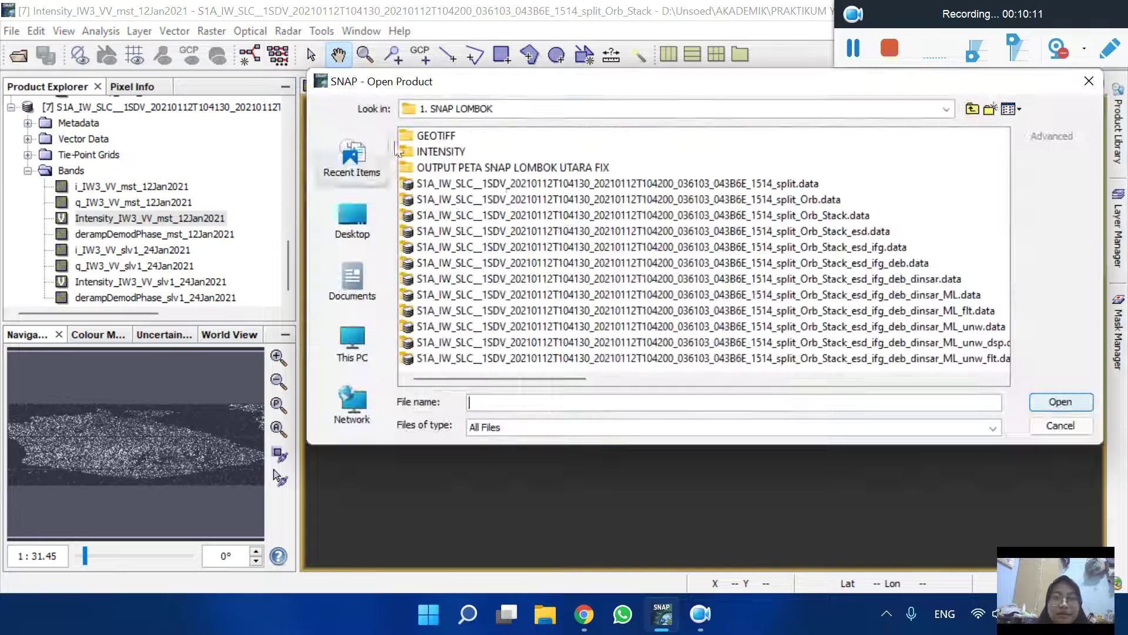
click(776, 230)
right_click(775, 226)
click(764, 224)
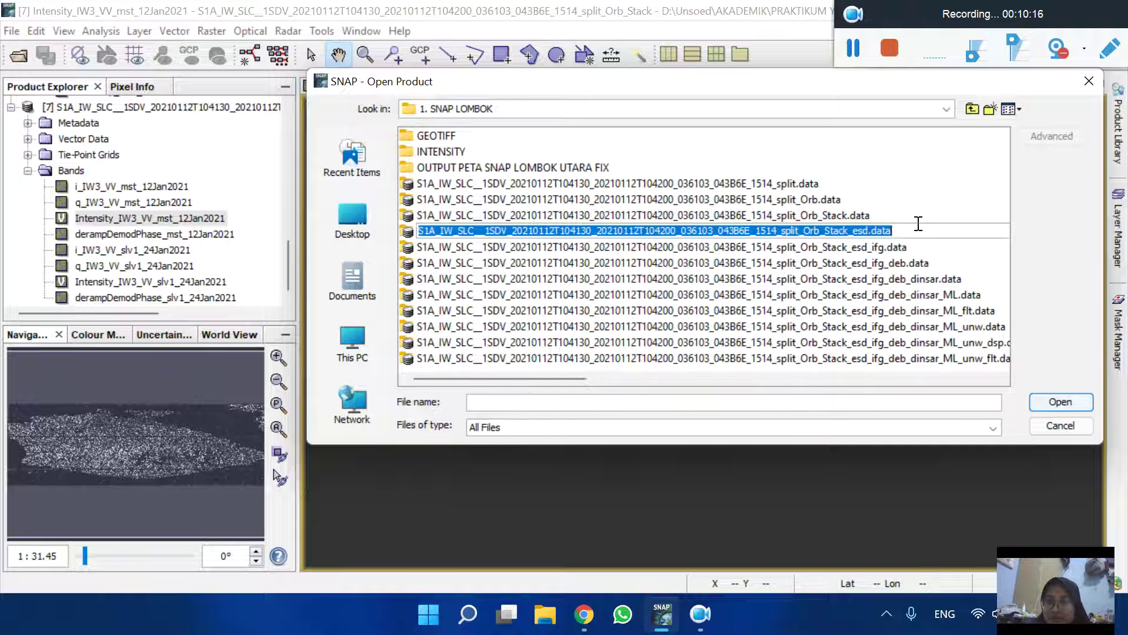
click(892, 183)
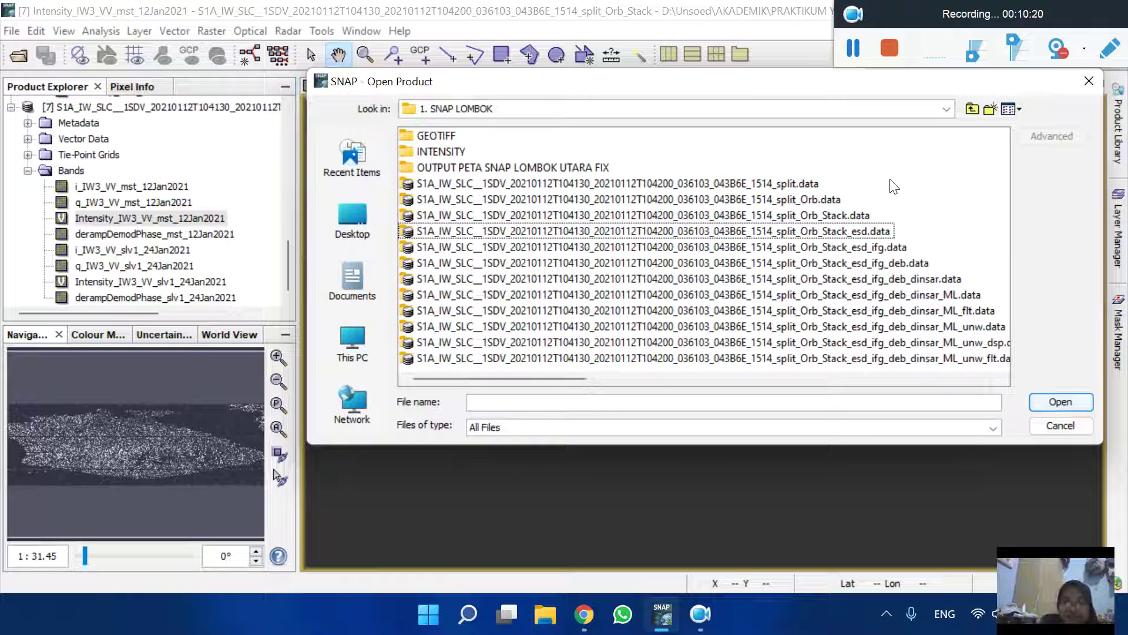
click(884, 231)
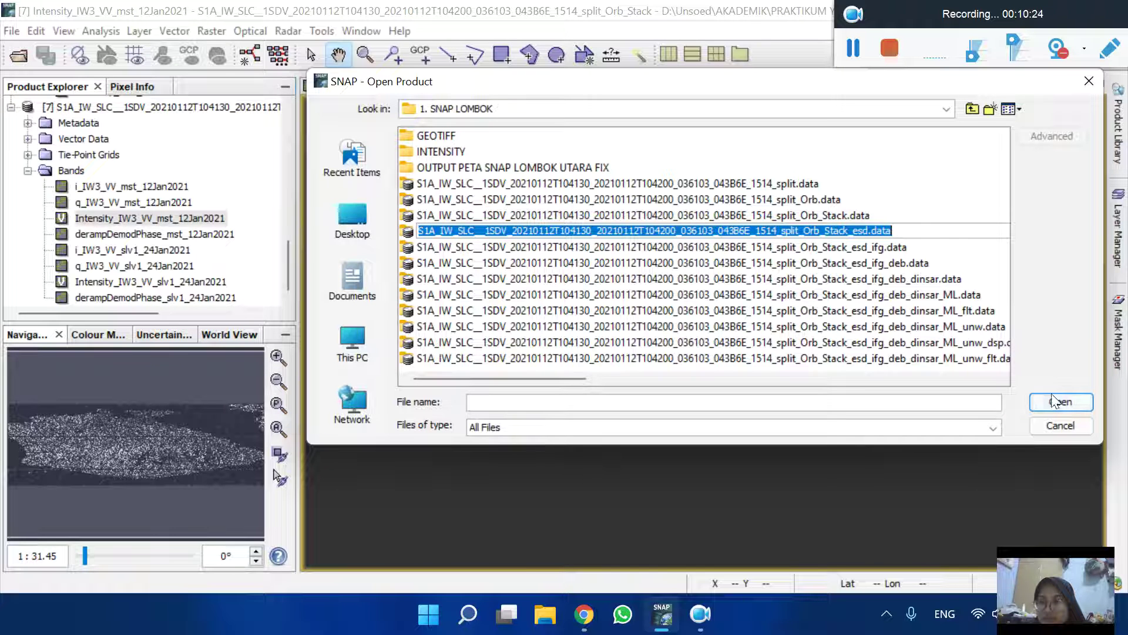
click(975, 229)
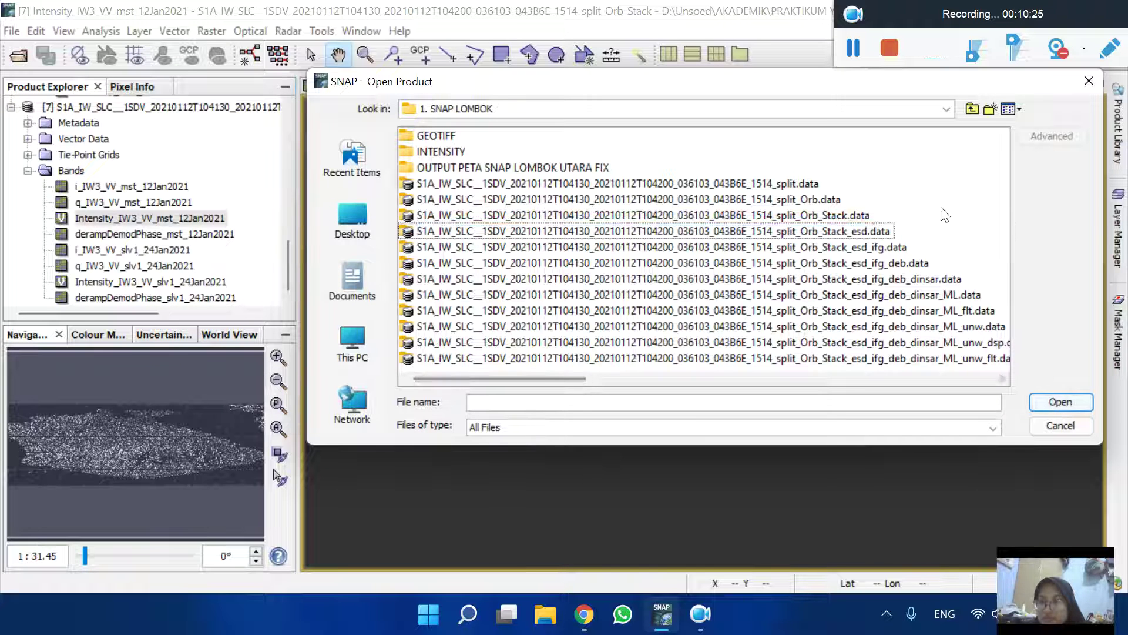
click(877, 228)
click(898, 216)
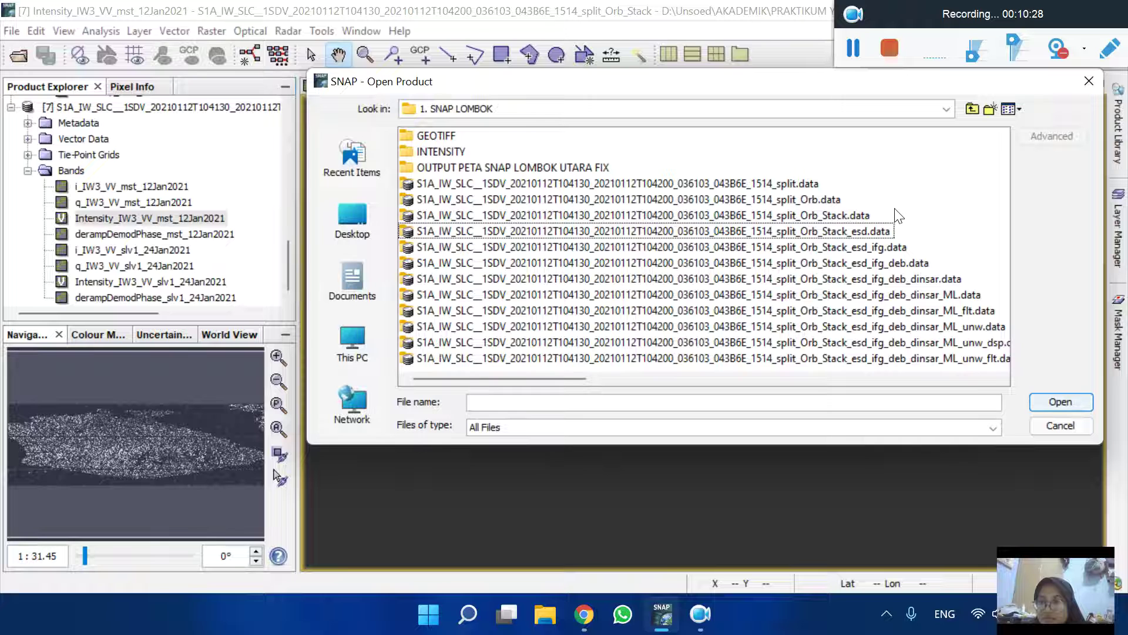
click(879, 235)
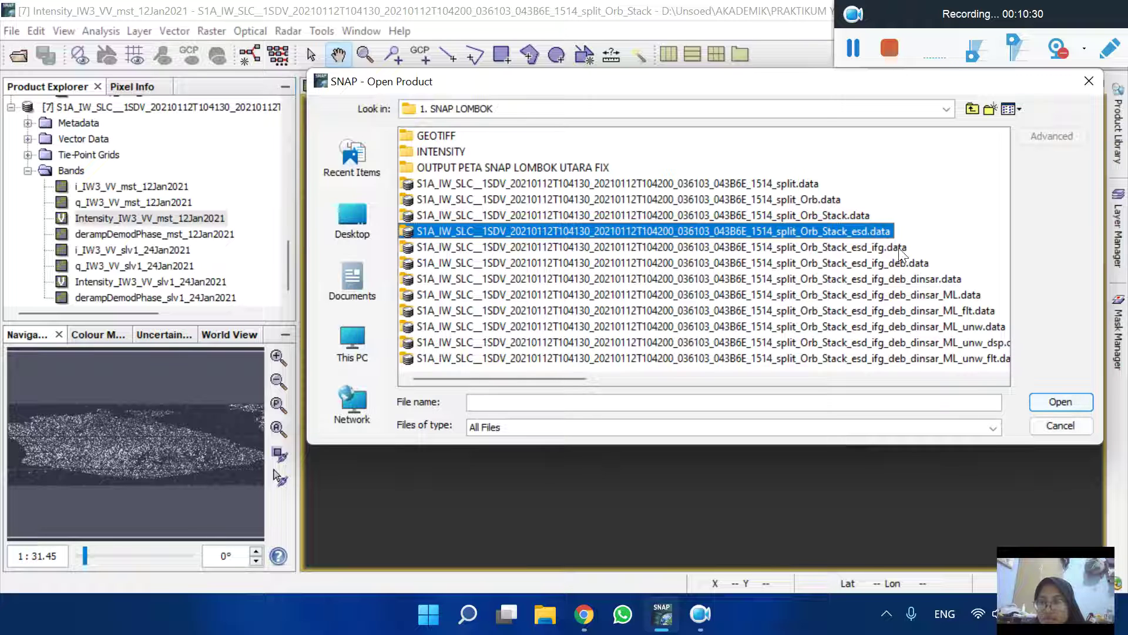
click(1066, 405)
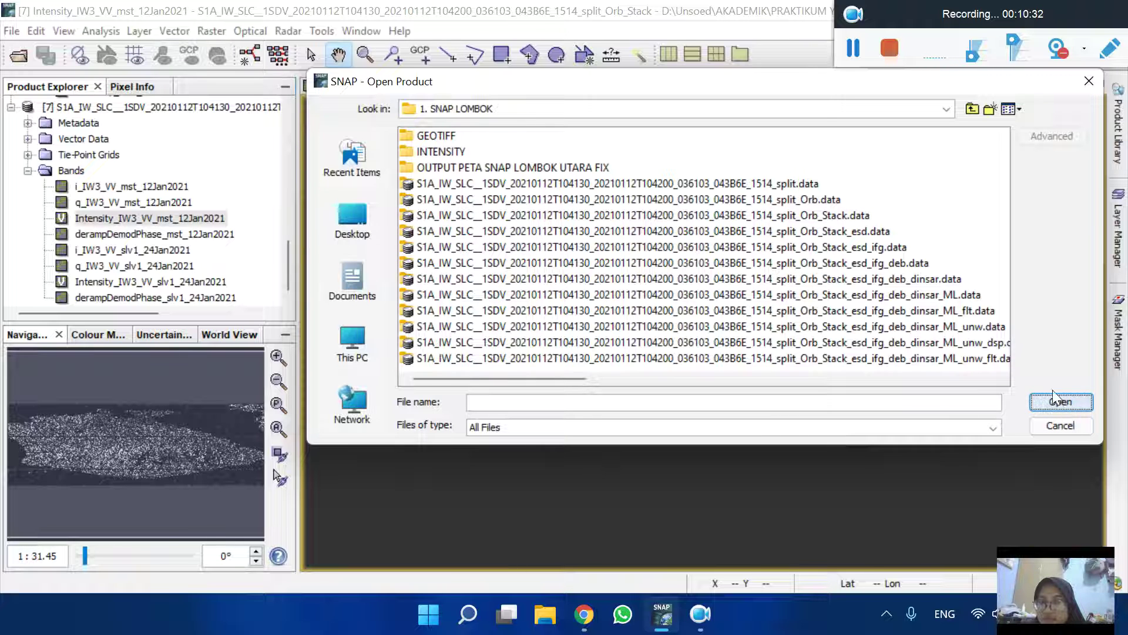
click(862, 234)
click(880, 230)
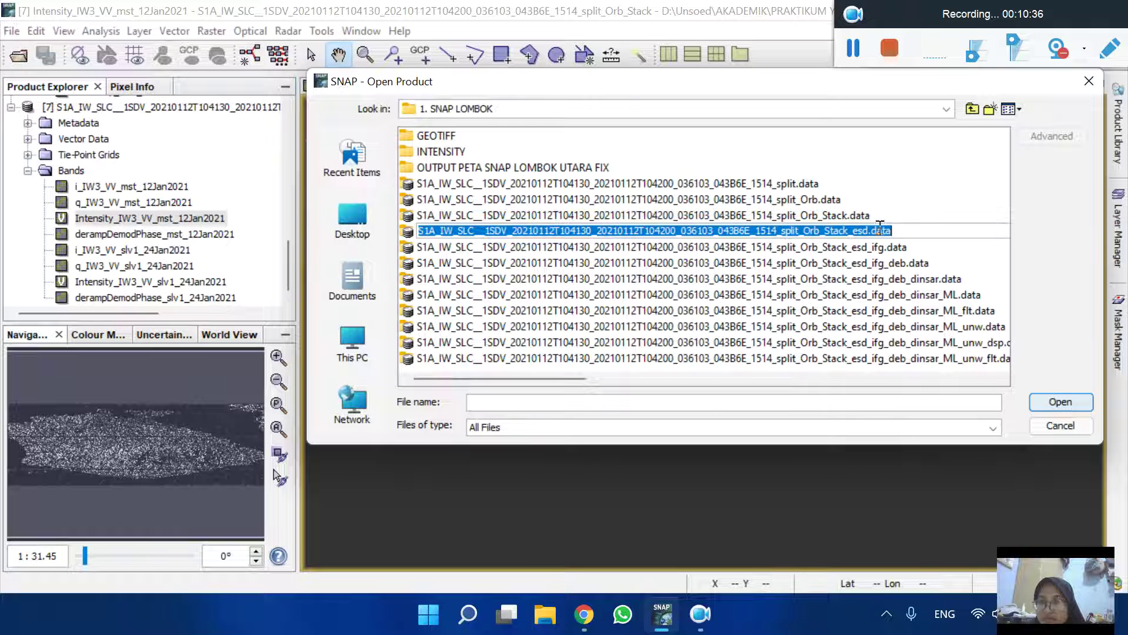
click(1088, 81)
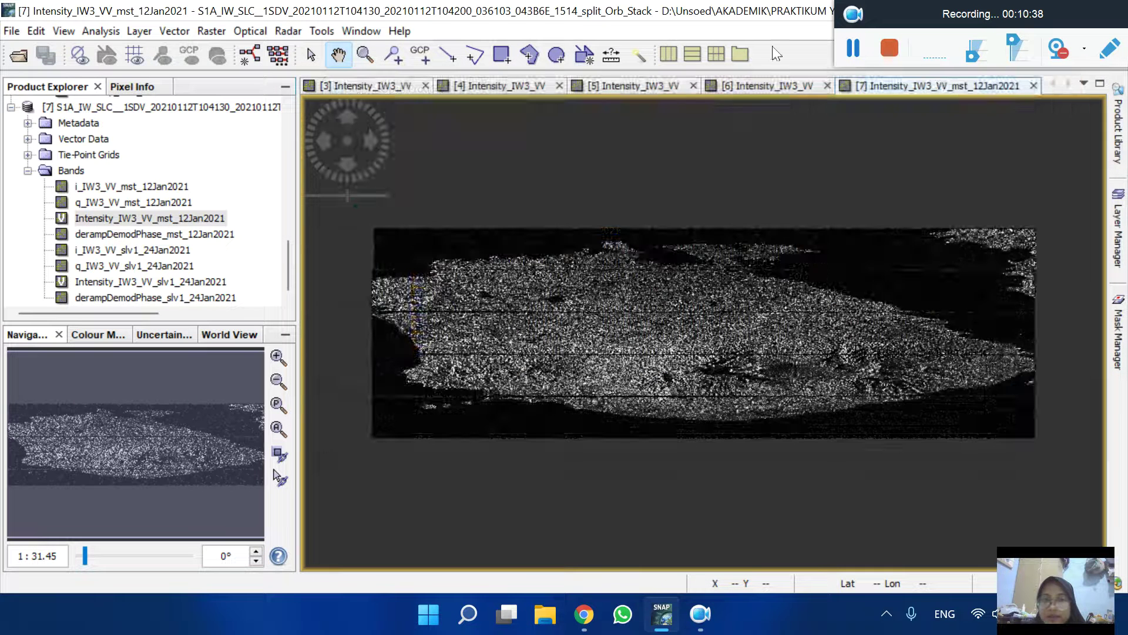
Step: Open the 20210112 split_Orb_Stack_esd product from the 1. SNAP LOMBOK folder and display its Intensity_IW3_VV_mst_12Jan2021 band
click(11, 31)
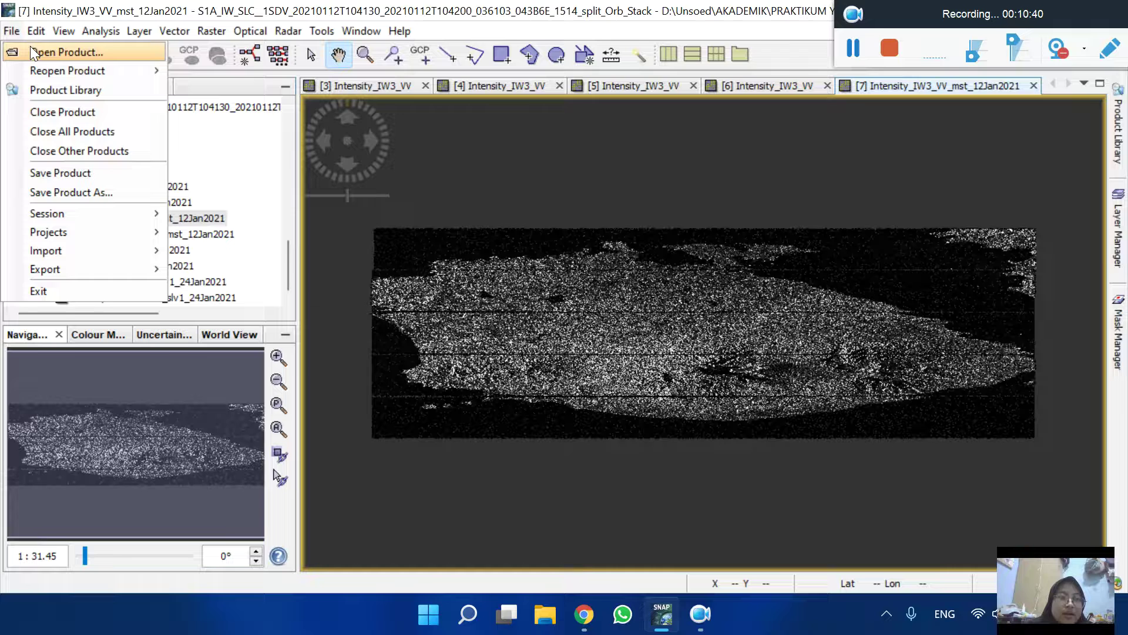
click(34, 53)
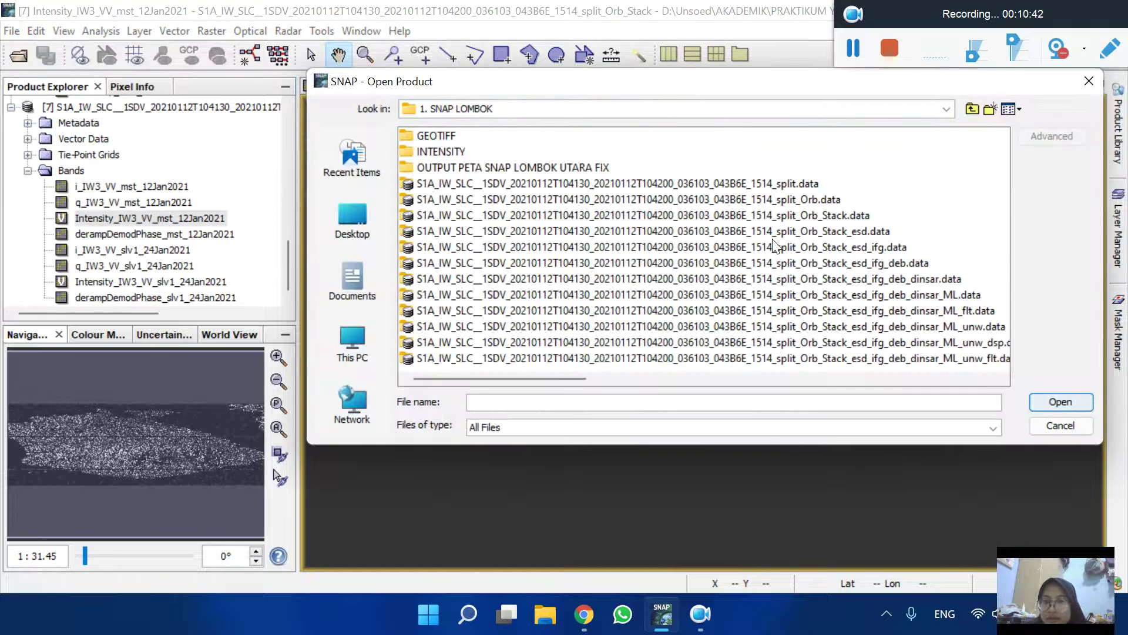
scroll(776, 247, down, 2)
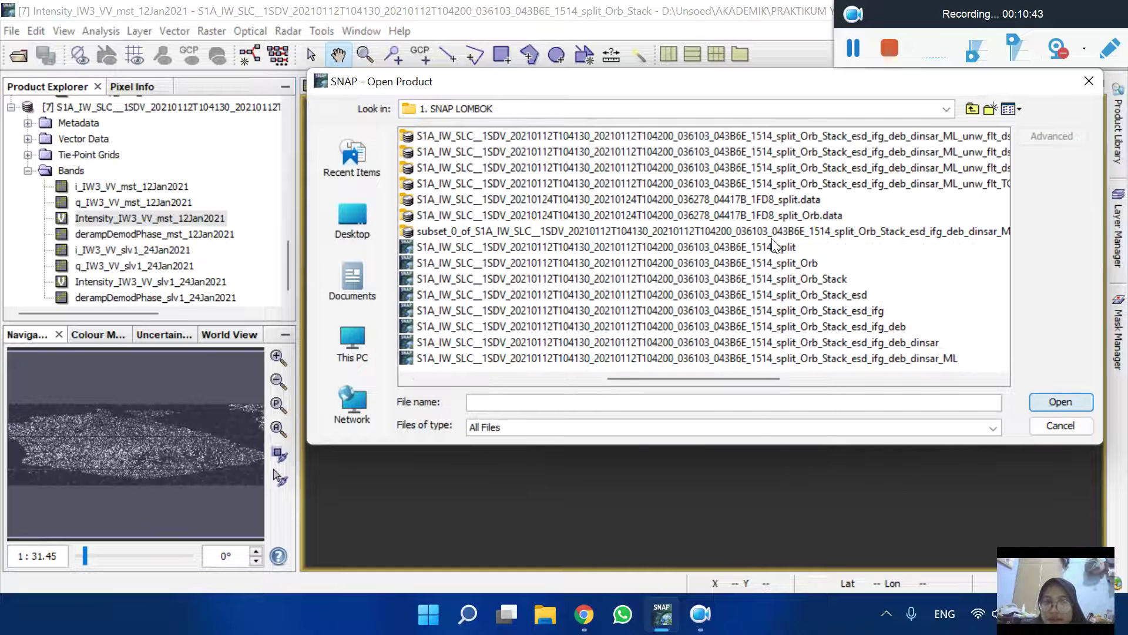
click(847, 299)
click(1069, 401)
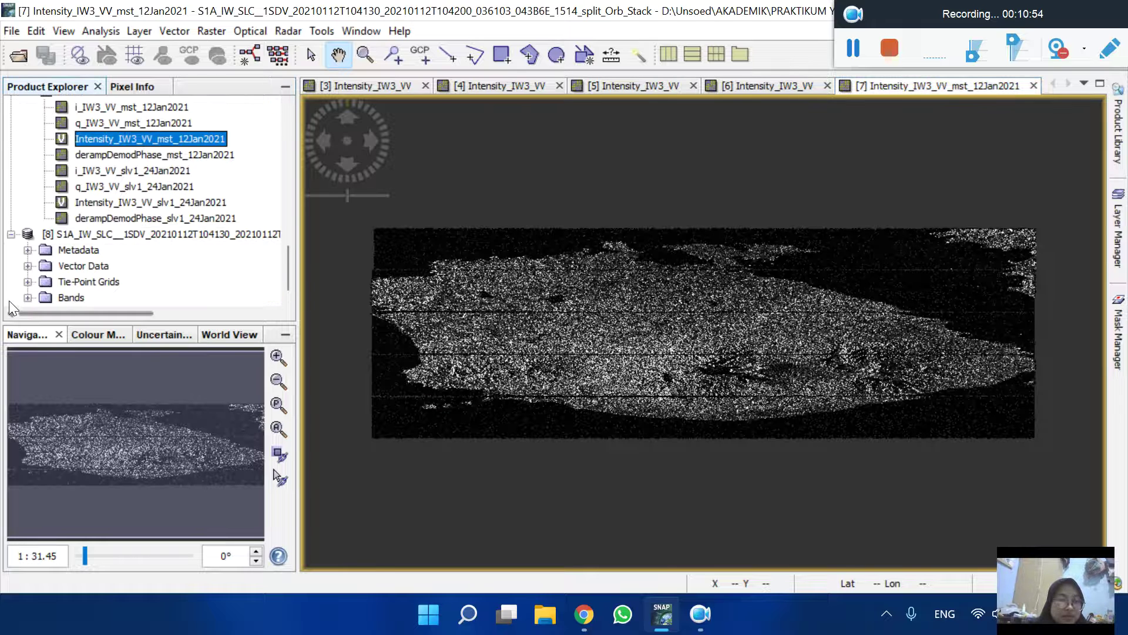
click(28, 297)
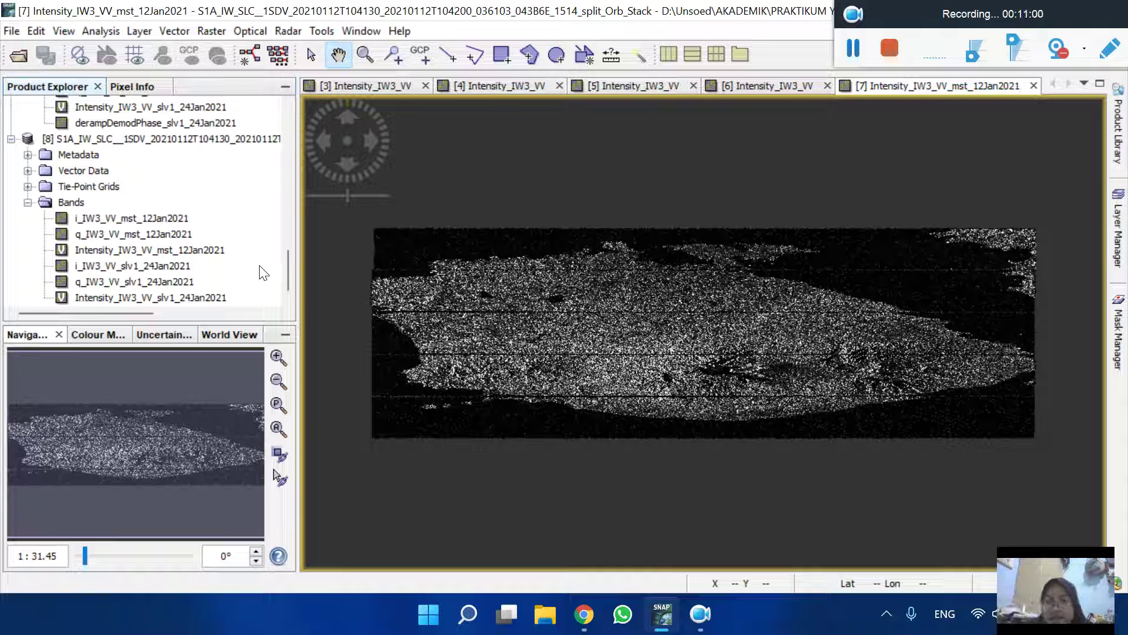
double_click(142, 249)
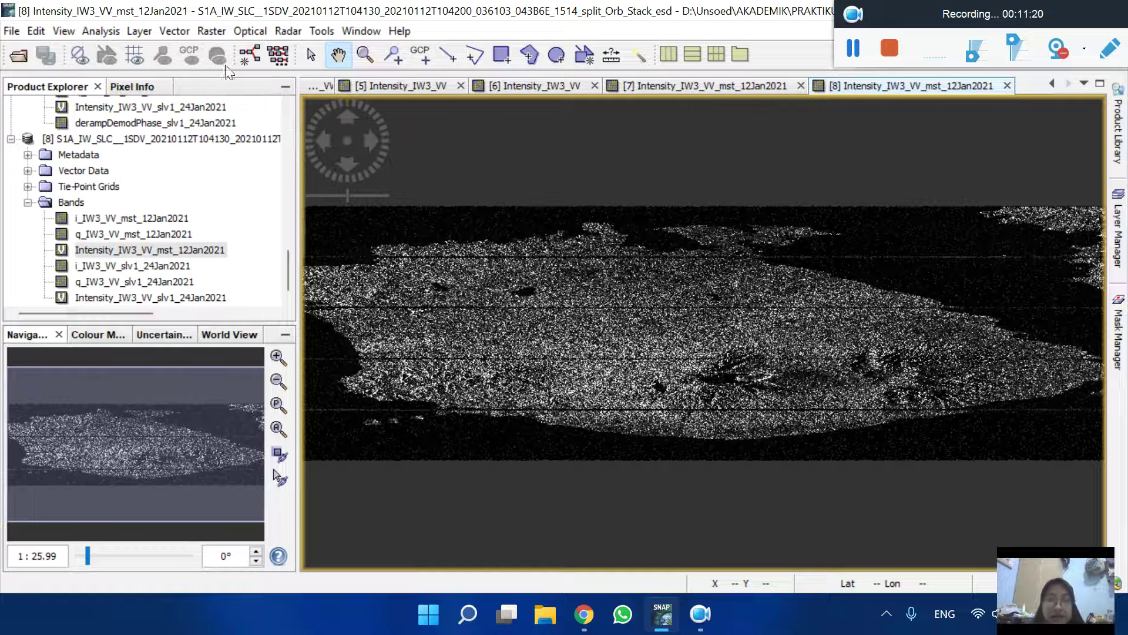
Step: Start Interferogram Formation from the interferometric product tools with the ESD-corrected product [8] as its source
click(288, 33)
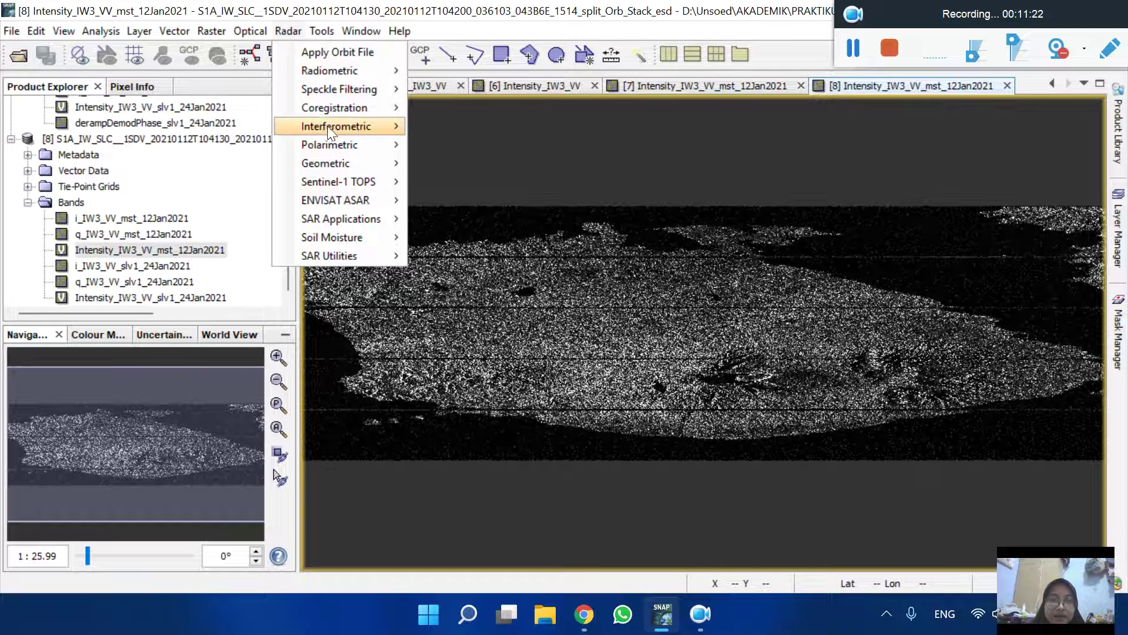
mouse_move(339, 141)
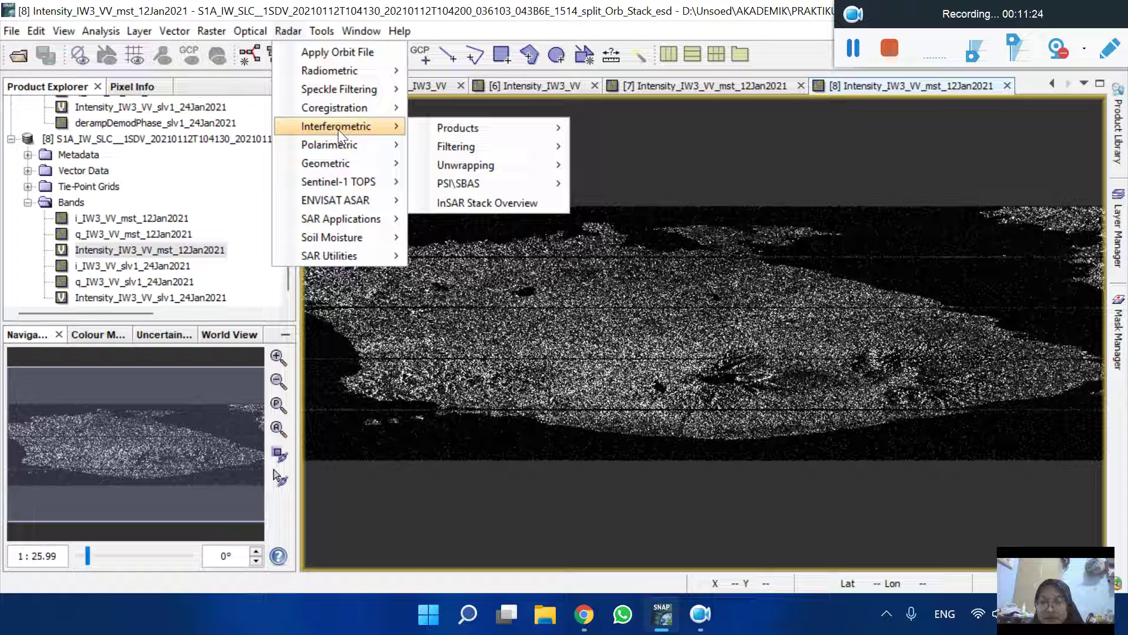
mouse_move(357, 112)
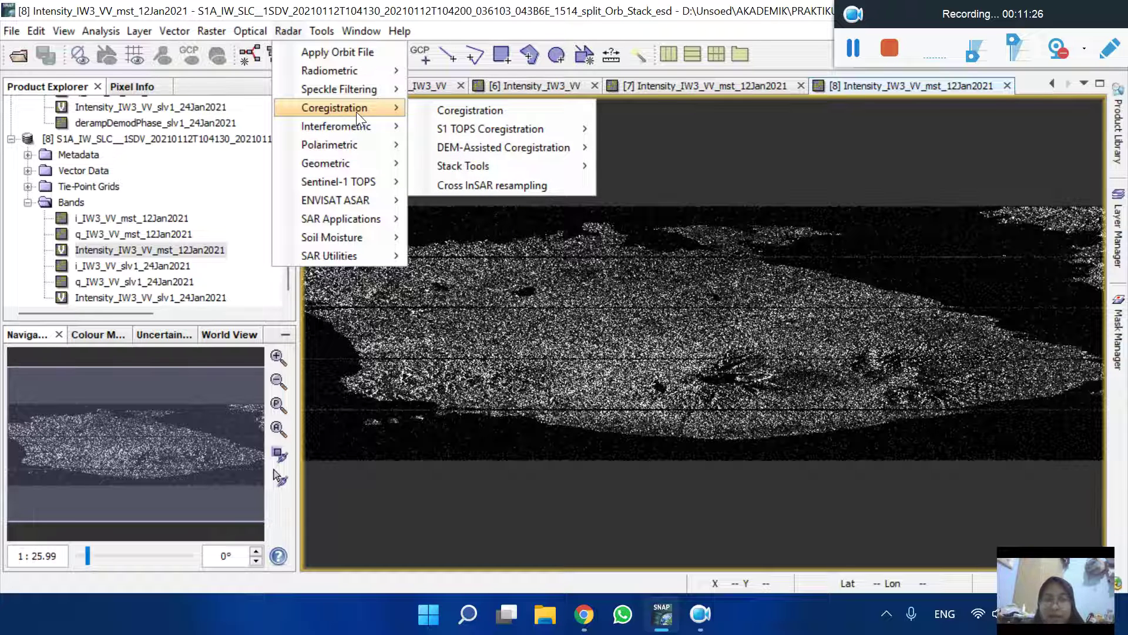
mouse_move(382, 129)
mouse_move(471, 133)
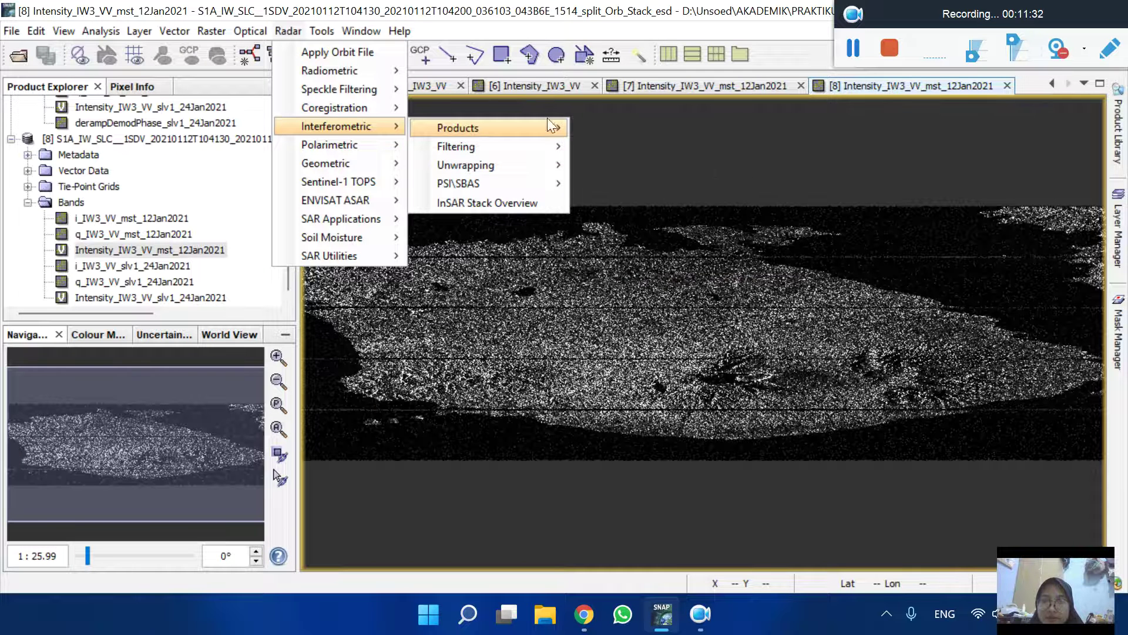
click(621, 131)
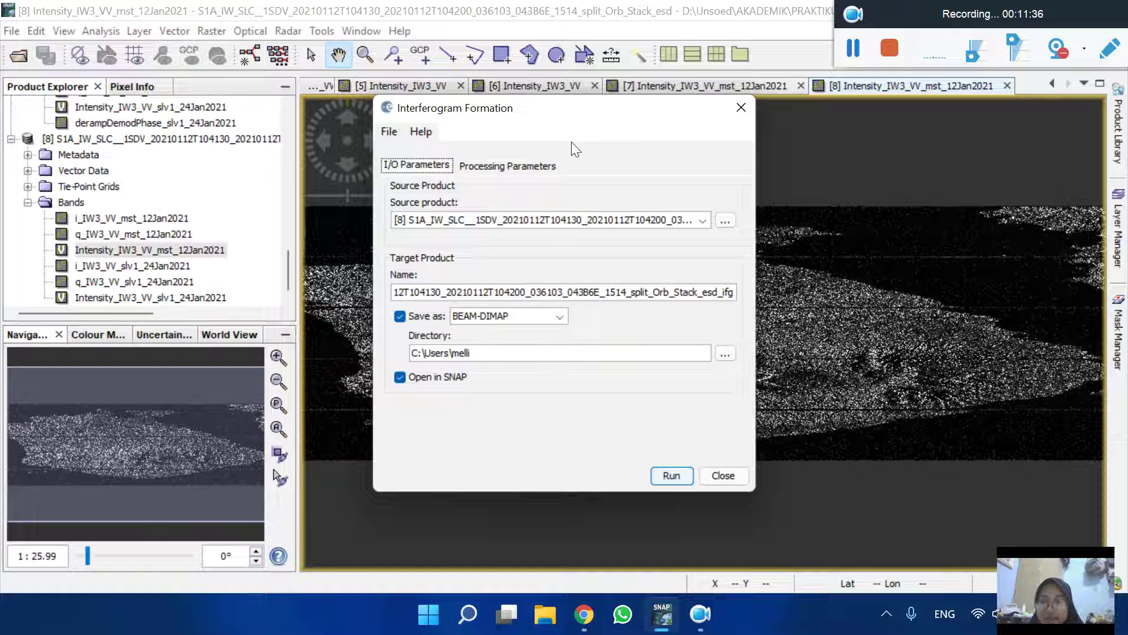
click(571, 222)
click(590, 339)
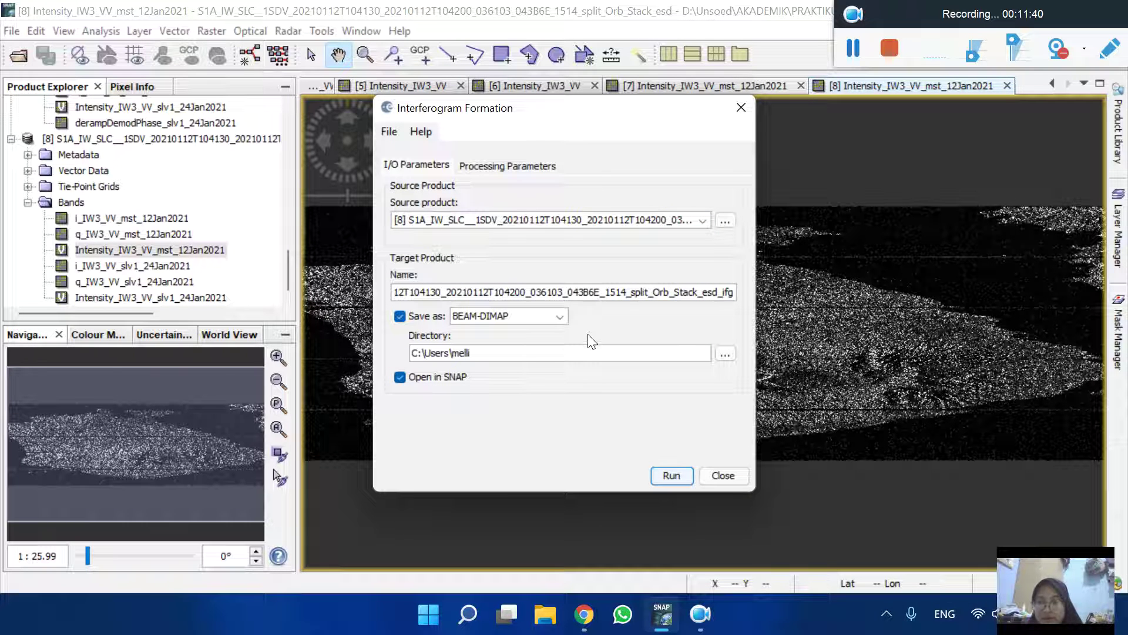
Step: Enable Subtract topographic phase in the Interferogram Formation processing parameters and close the tool without running it
click(503, 169)
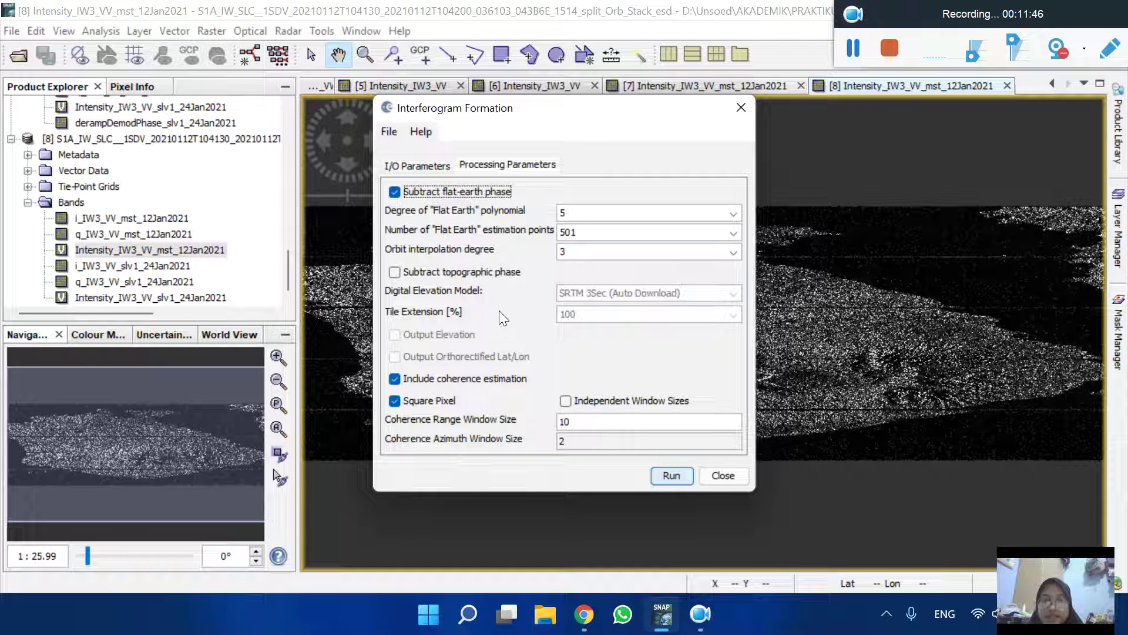
click(394, 272)
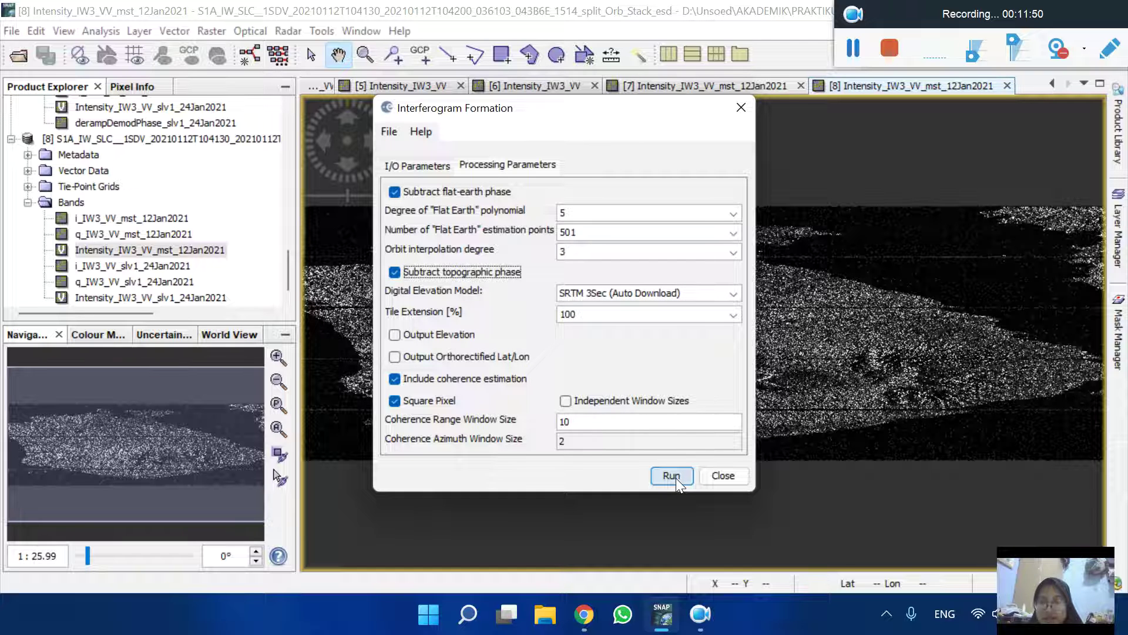
click(740, 107)
Step: Open the prepared 20210112 split_Orb_Stack_esd_ifg product from the 1. SNAP LOMBOK folder
click(12, 31)
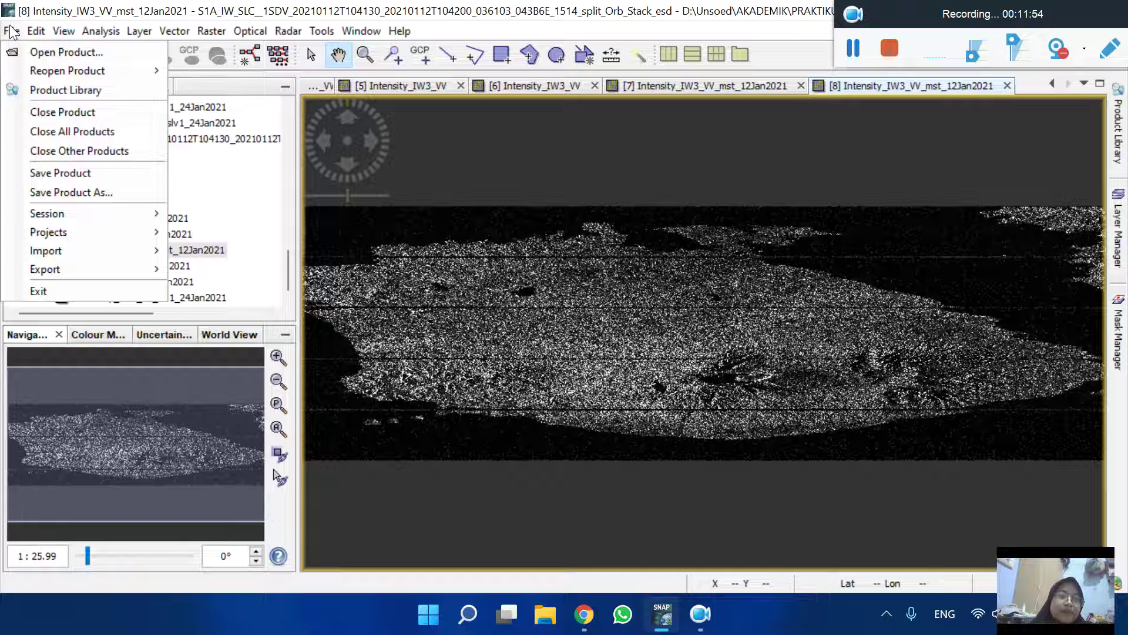
click(47, 52)
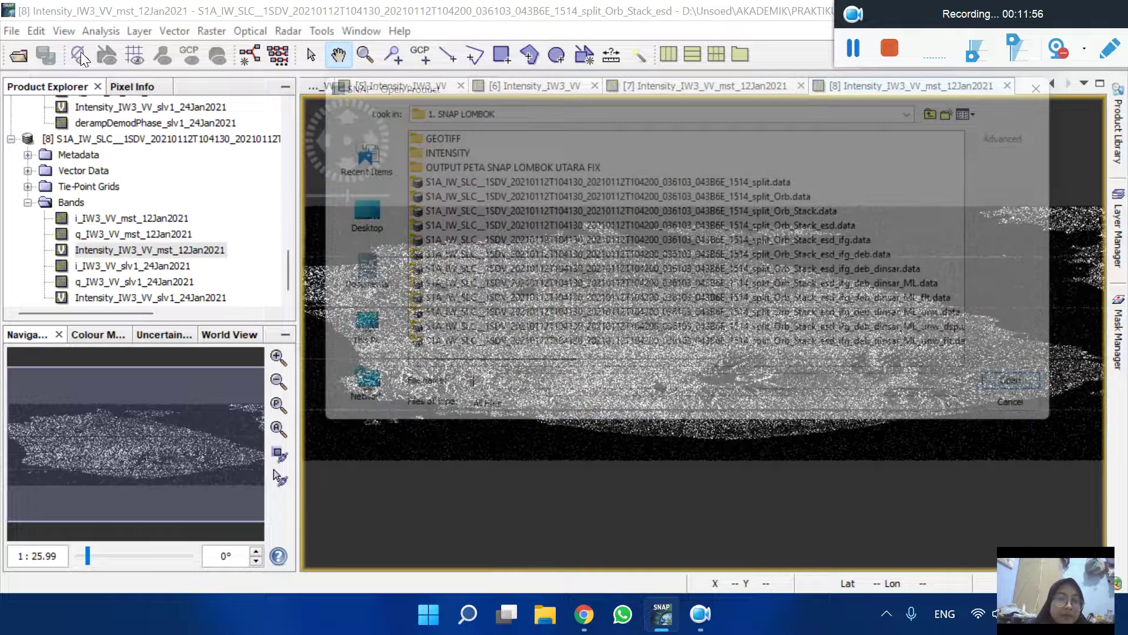
scroll(538, 170, right, 3)
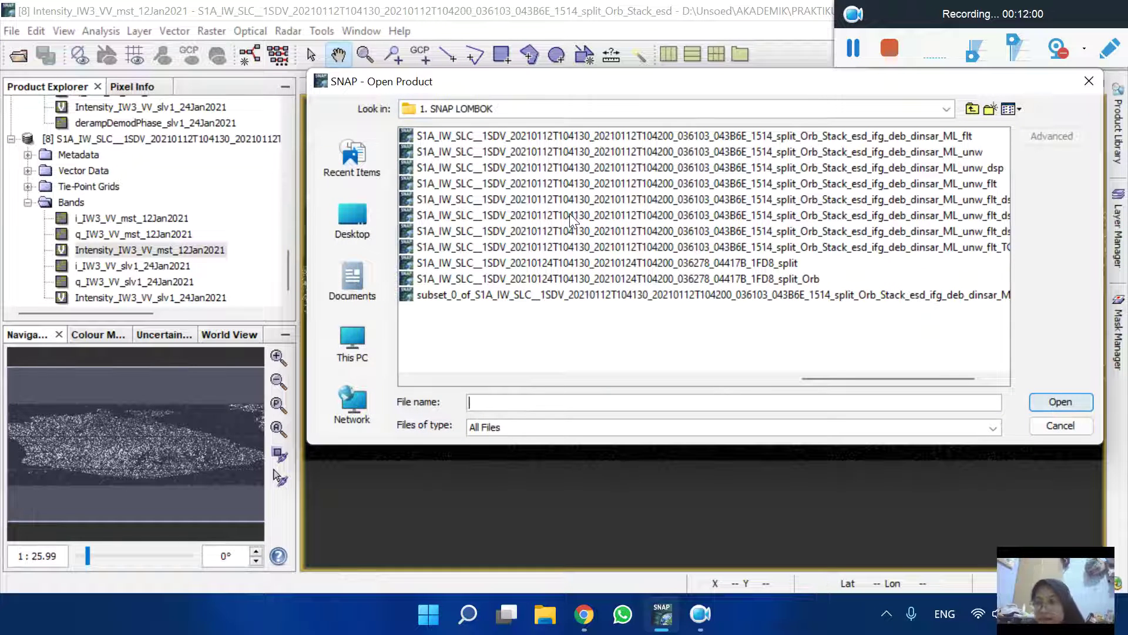
scroll(758, 232, left, 3)
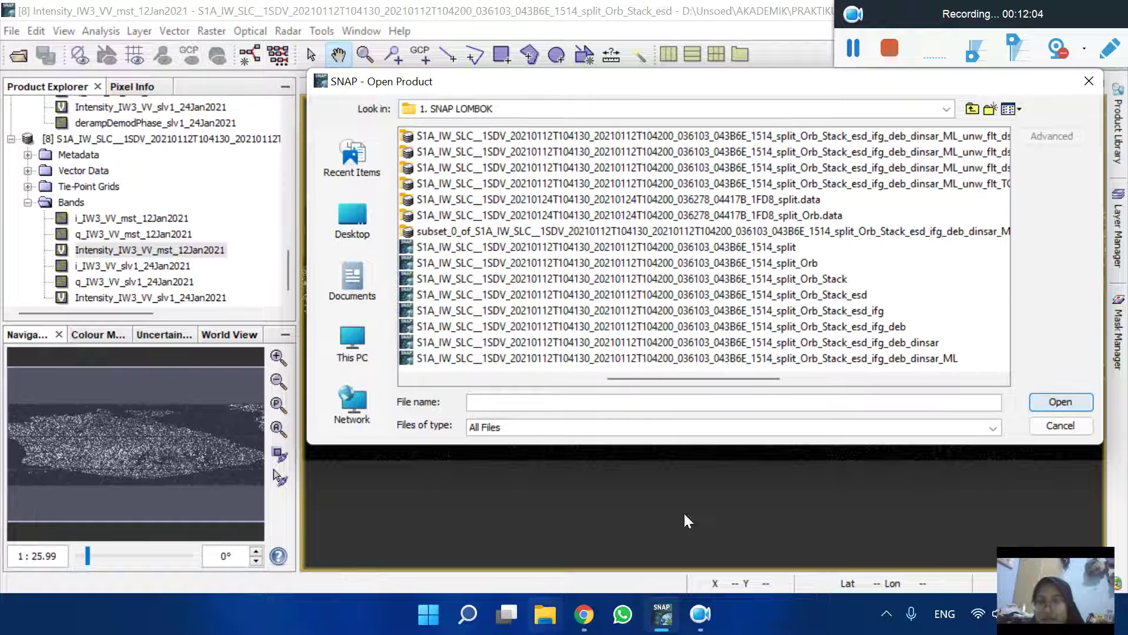
click(827, 310)
double_click(826, 309)
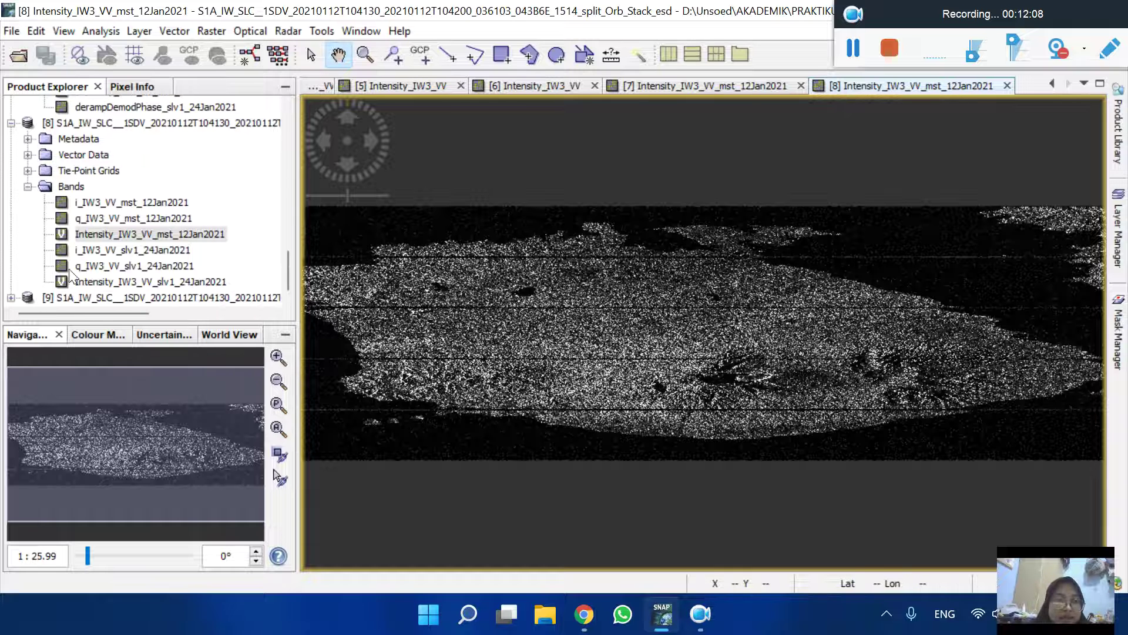
Step: Display the Phase_ifg_IW3_VV_12Jan2021_24Jan2021 band of the interferogram product [9]
click(10, 298)
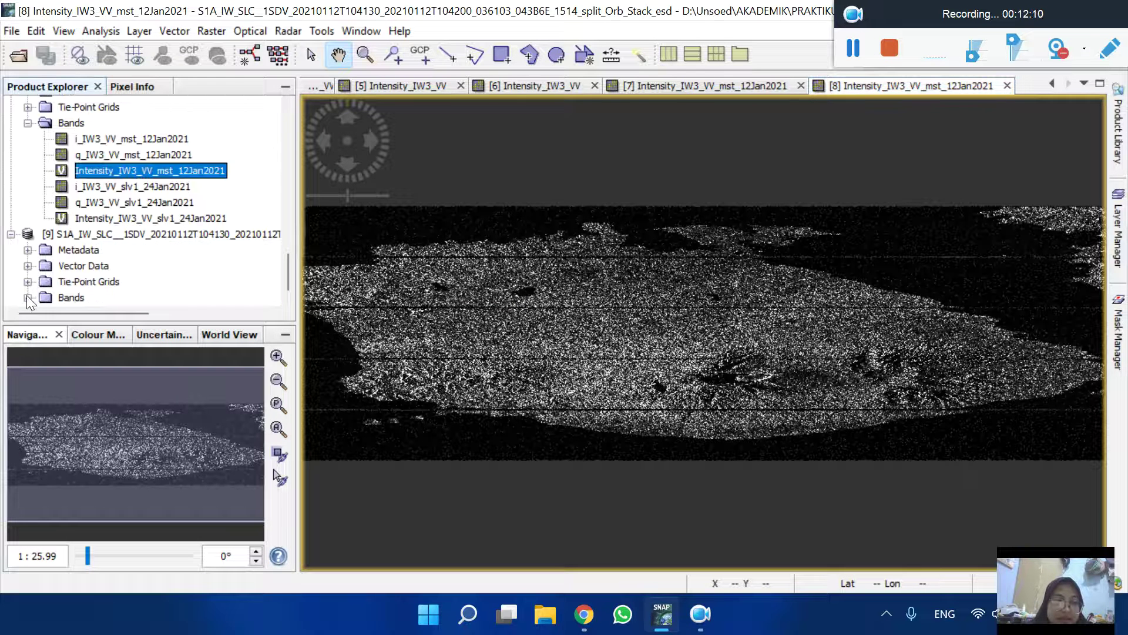
click(28, 302)
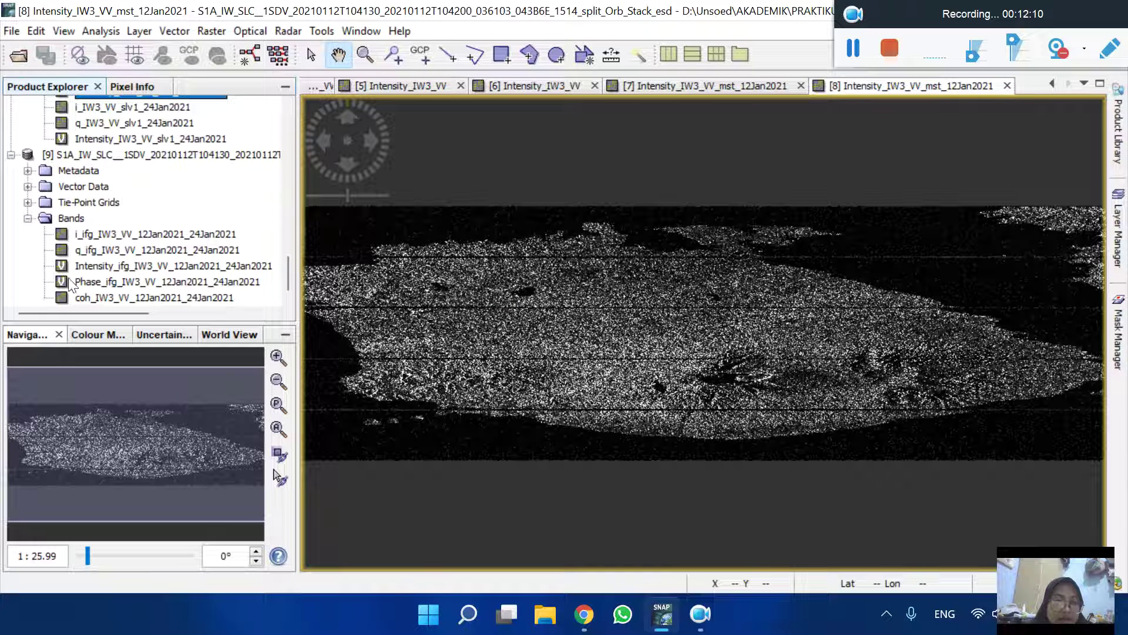
click(121, 282)
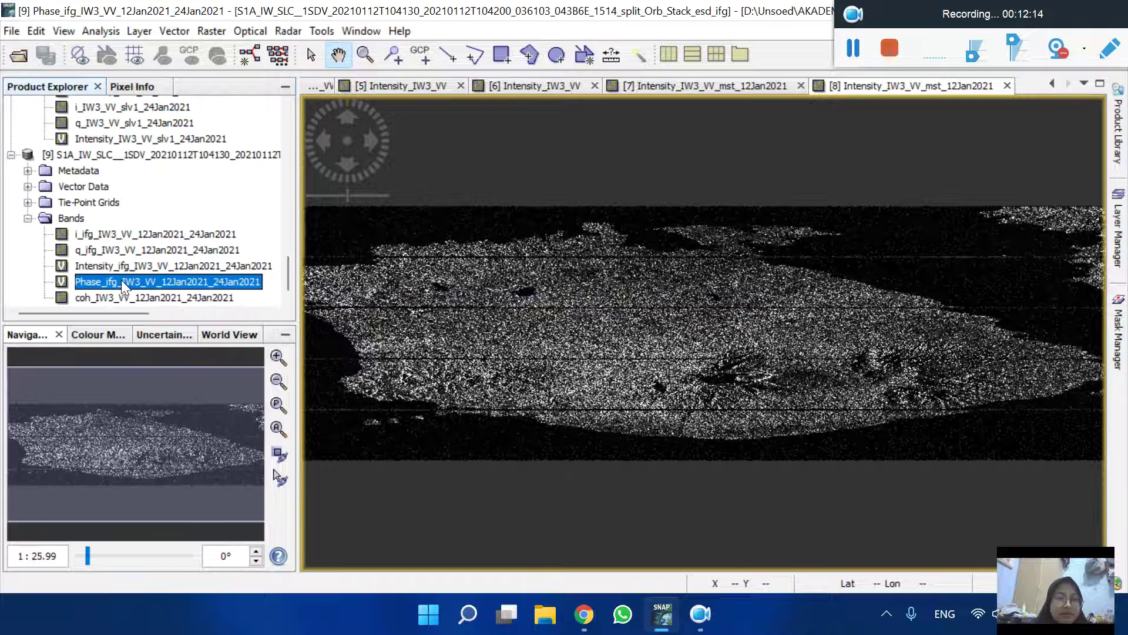
double_click(121, 282)
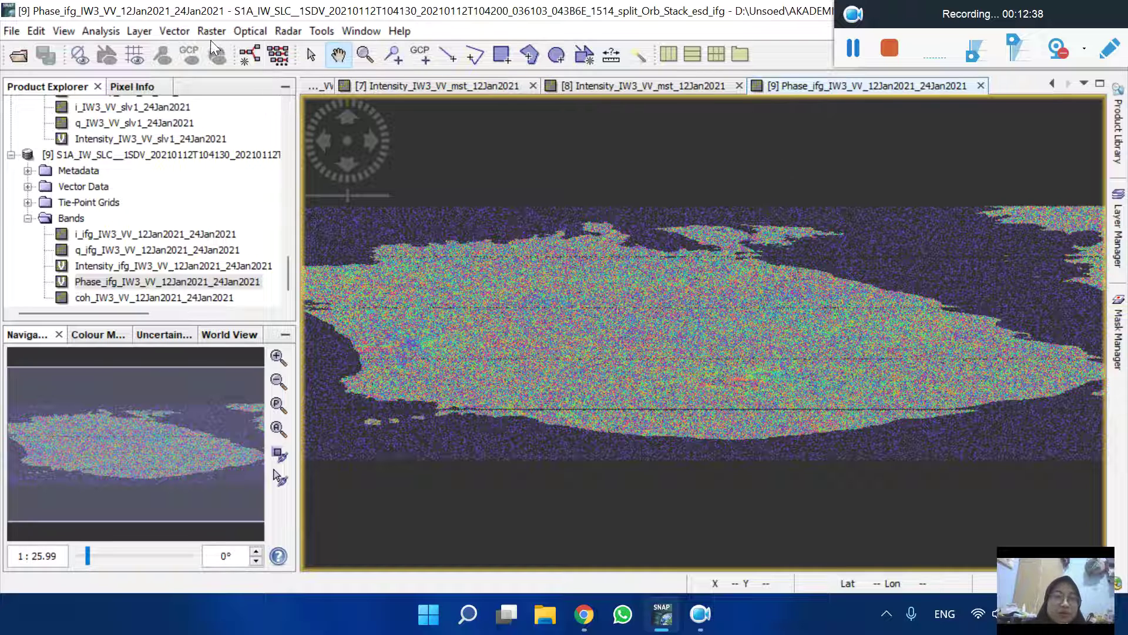
Step: Start S-1 TOPS Deburst from the Sentinel-1 TOPS tools with the interferogram product [9] as its source
click(288, 31)
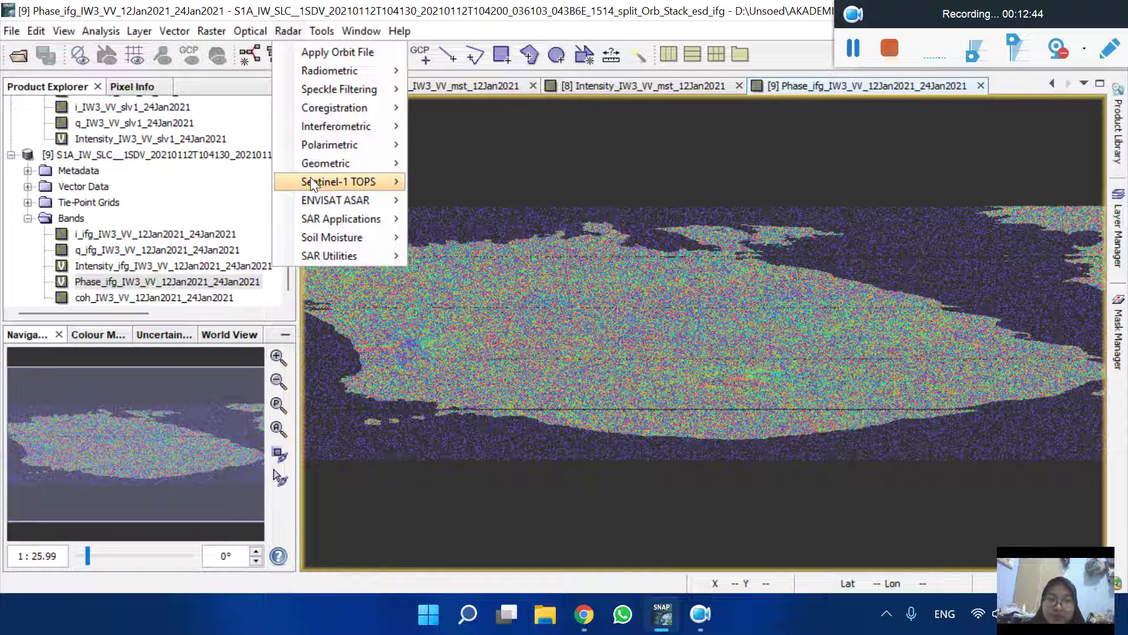
mouse_move(314, 186)
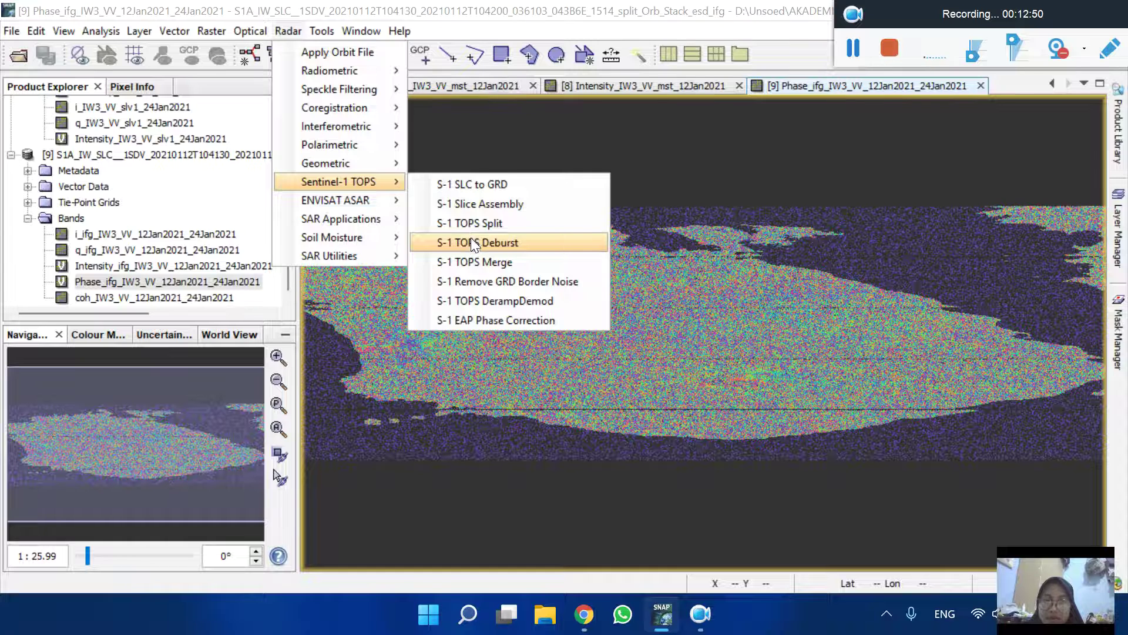
click(470, 238)
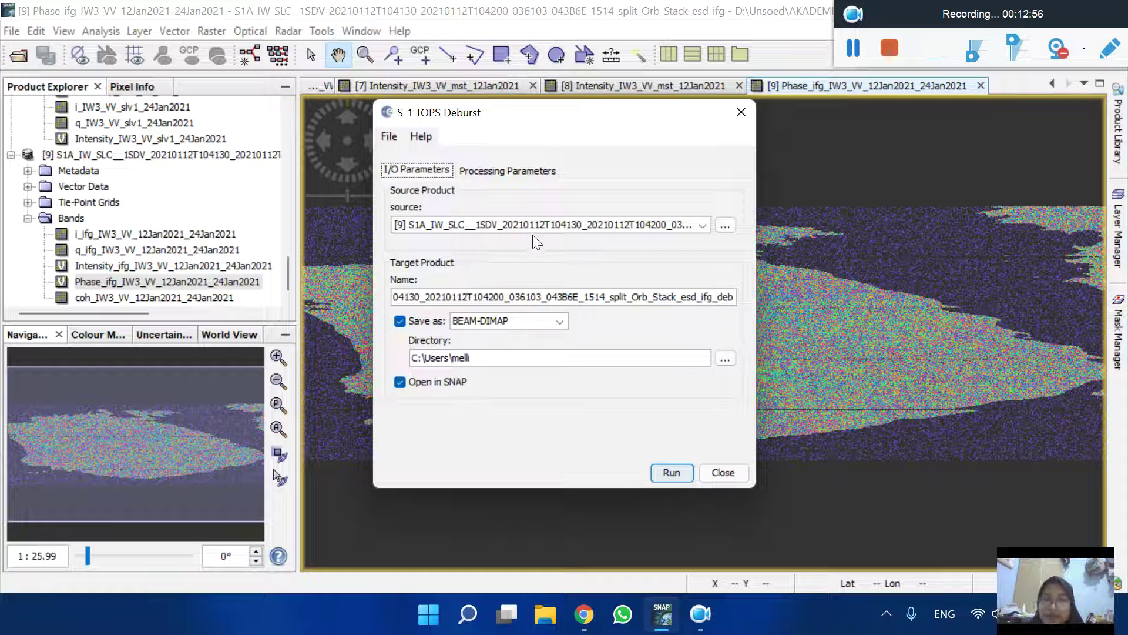
click(668, 229)
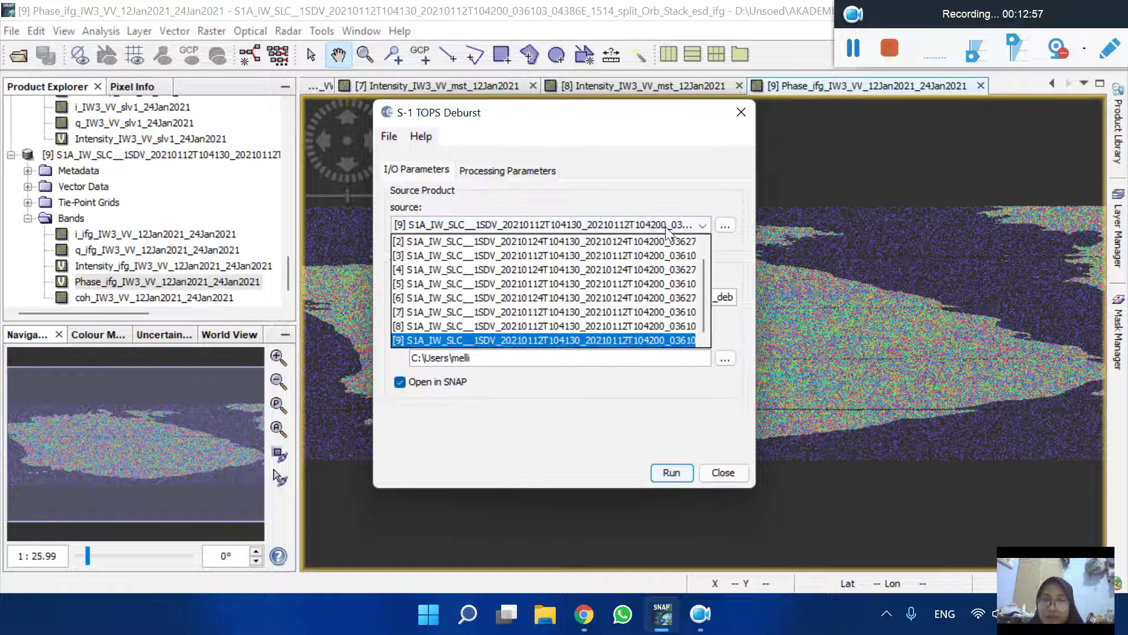
click(630, 340)
Step: Select the VV polarisation in the Deburst processing parameters and close the tool without running it
click(508, 171)
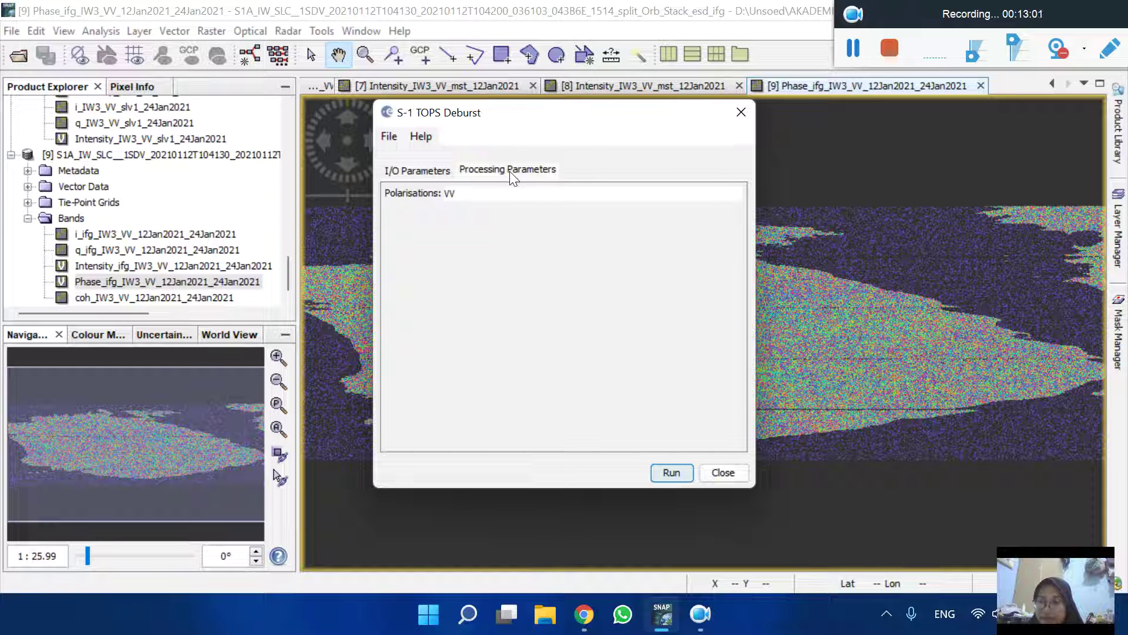
click(527, 195)
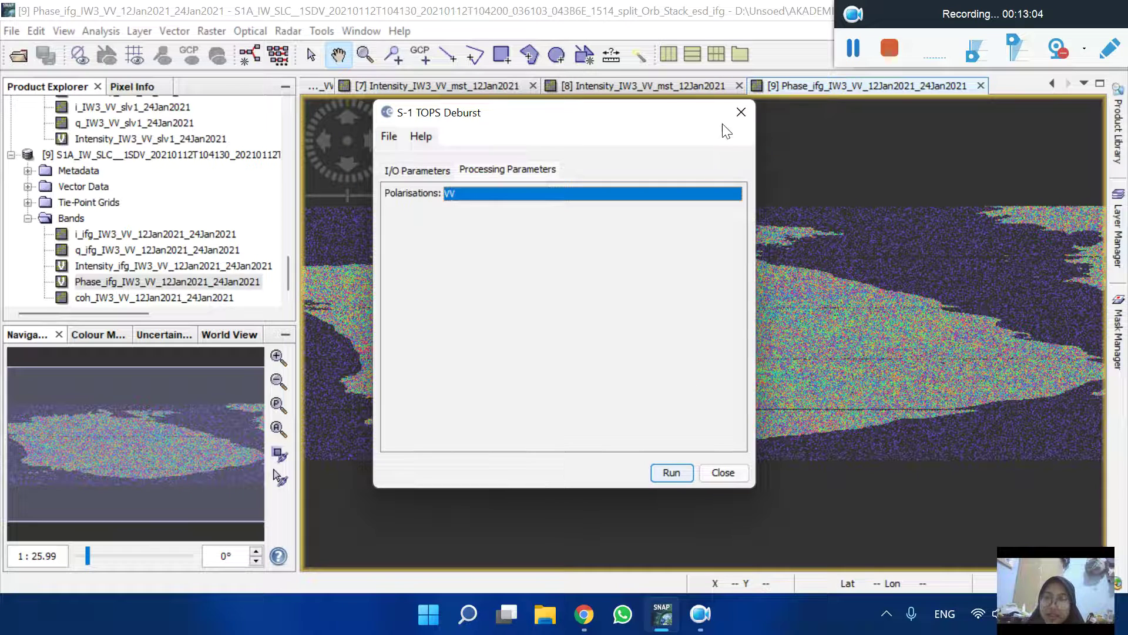
click(741, 112)
Step: Open the prepared 20210112 split_Orb_Stack_esd_ifg_deb product from the 1. SNAP LOMBOK folder
click(17, 29)
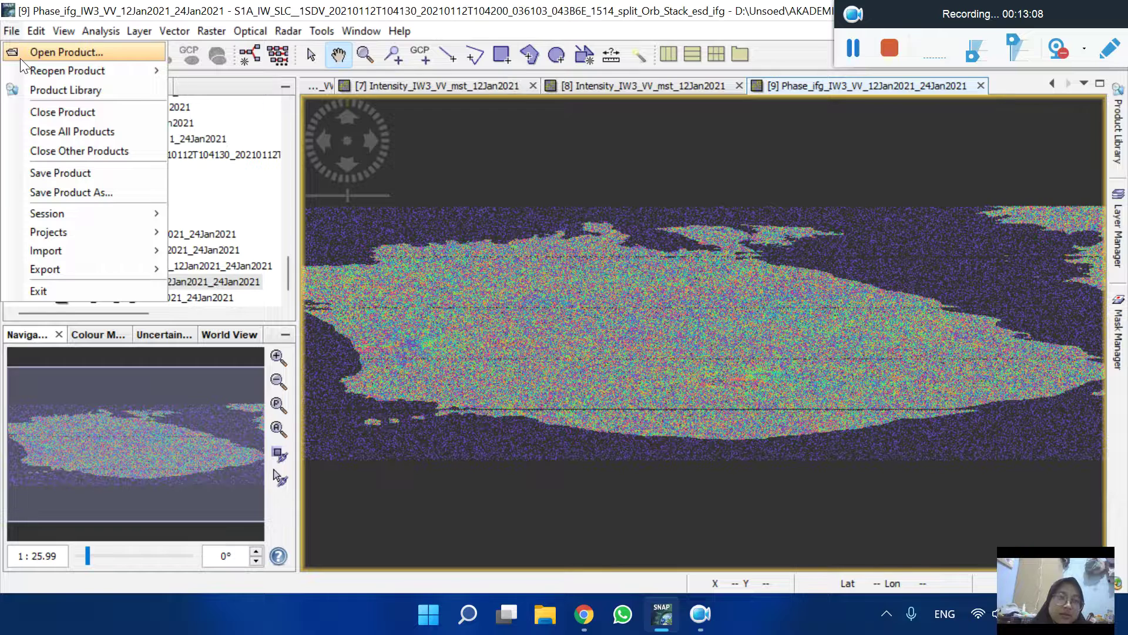
click(24, 52)
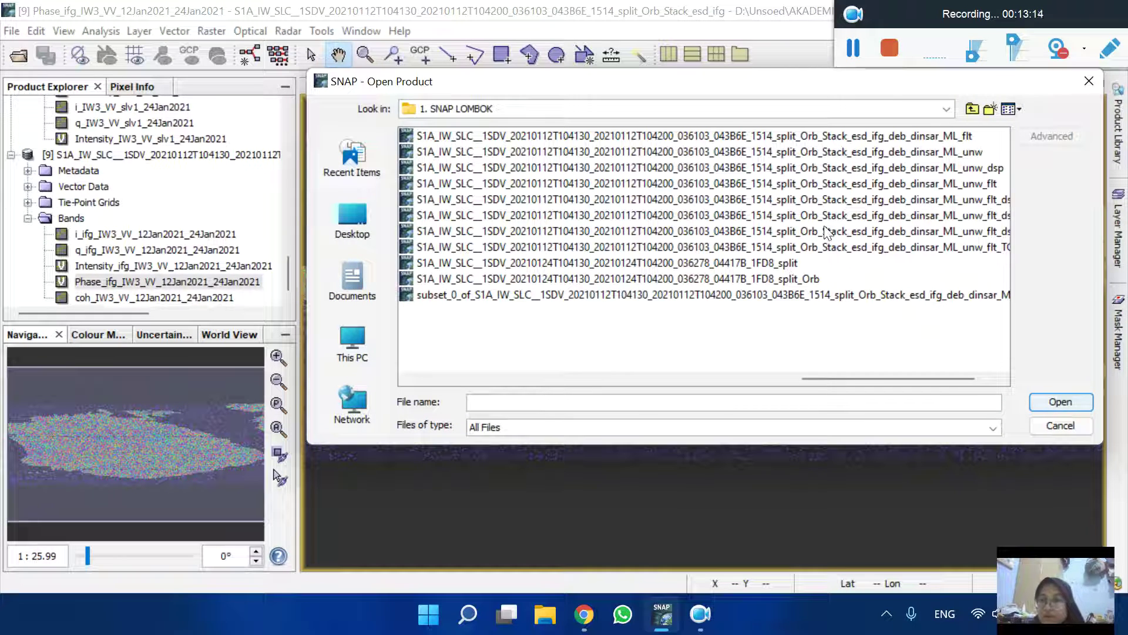
scroll(784, 264, up, 3)
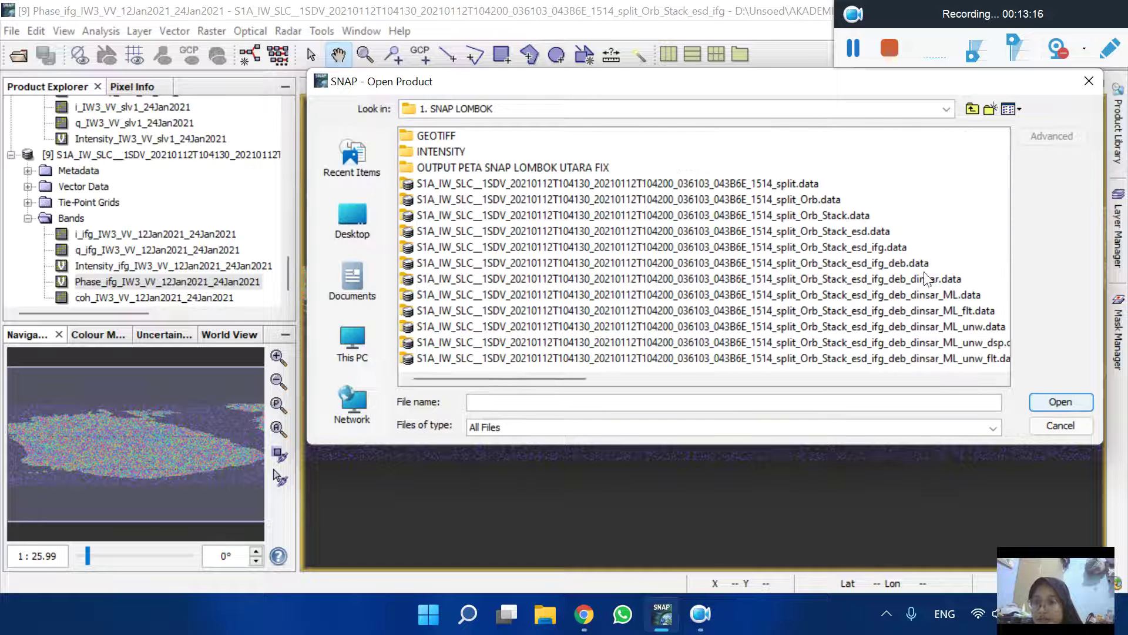
click(920, 265)
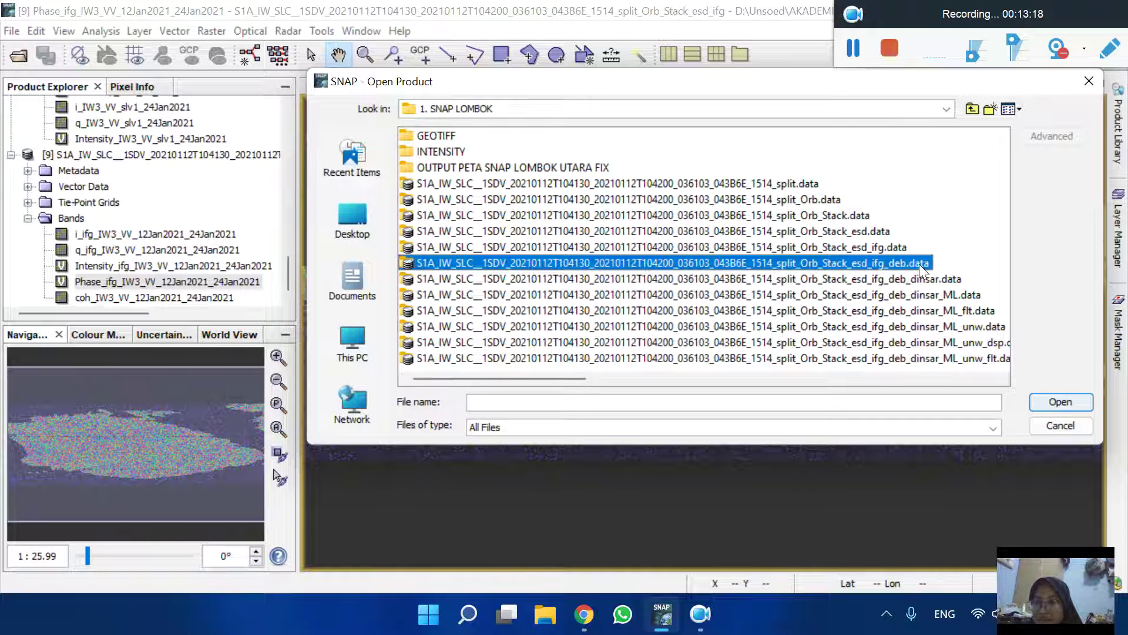
scroll(919, 264, down, 2)
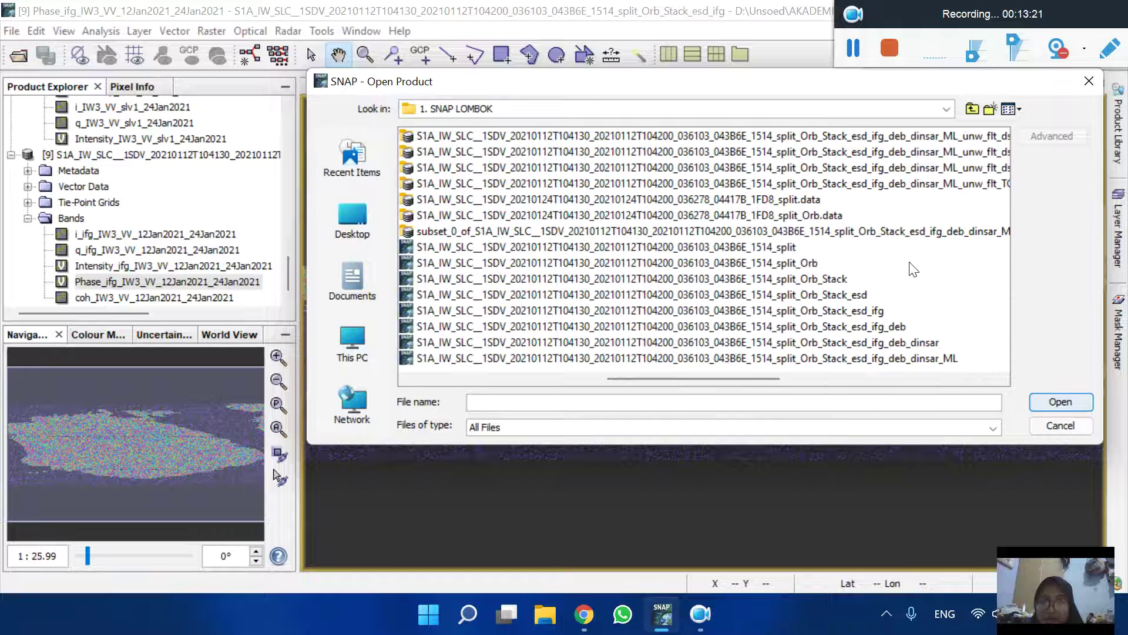
click(902, 327)
double_click(902, 328)
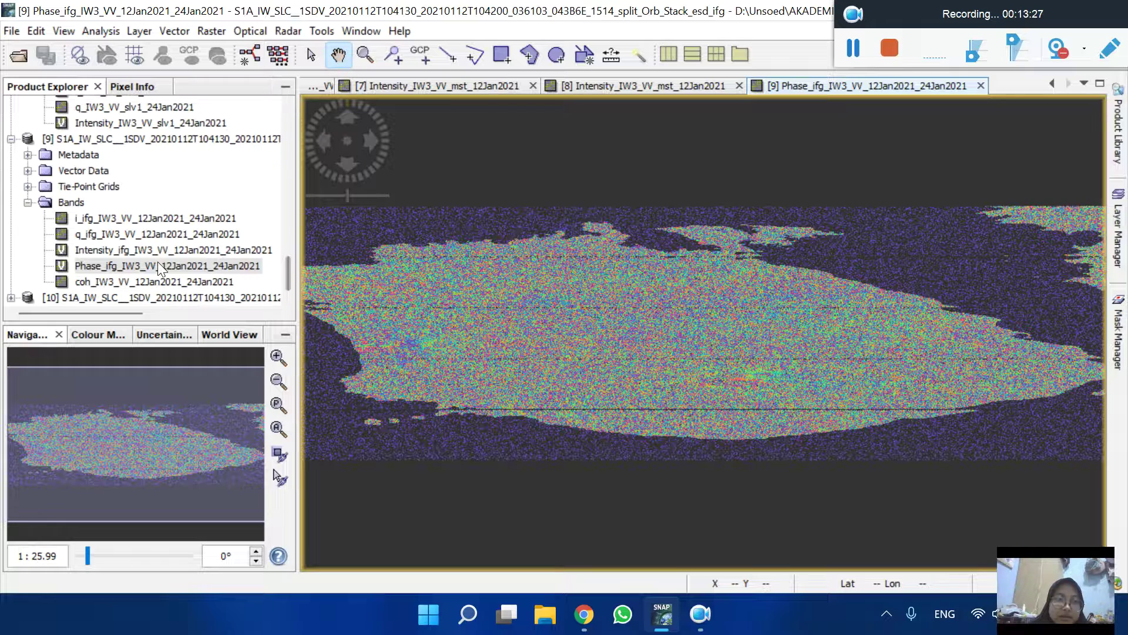
Step: Display the Phase_ifg_IW3_VV_12Jan2021_24Jan2021 band of the debursted product [10]
click(18, 304)
click(11, 298)
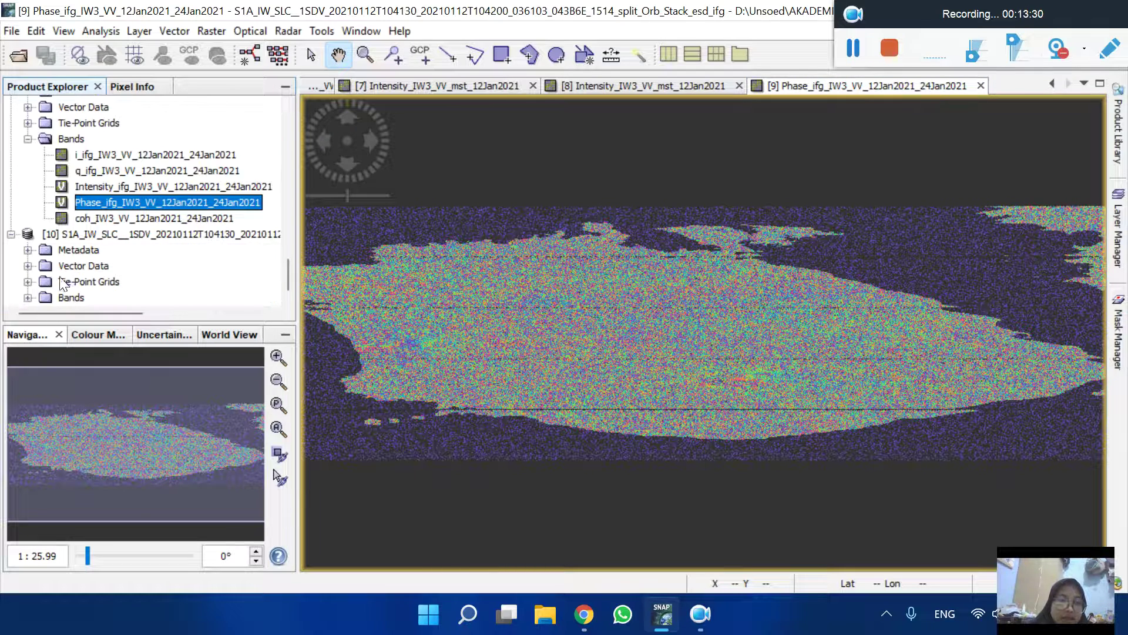
click(28, 299)
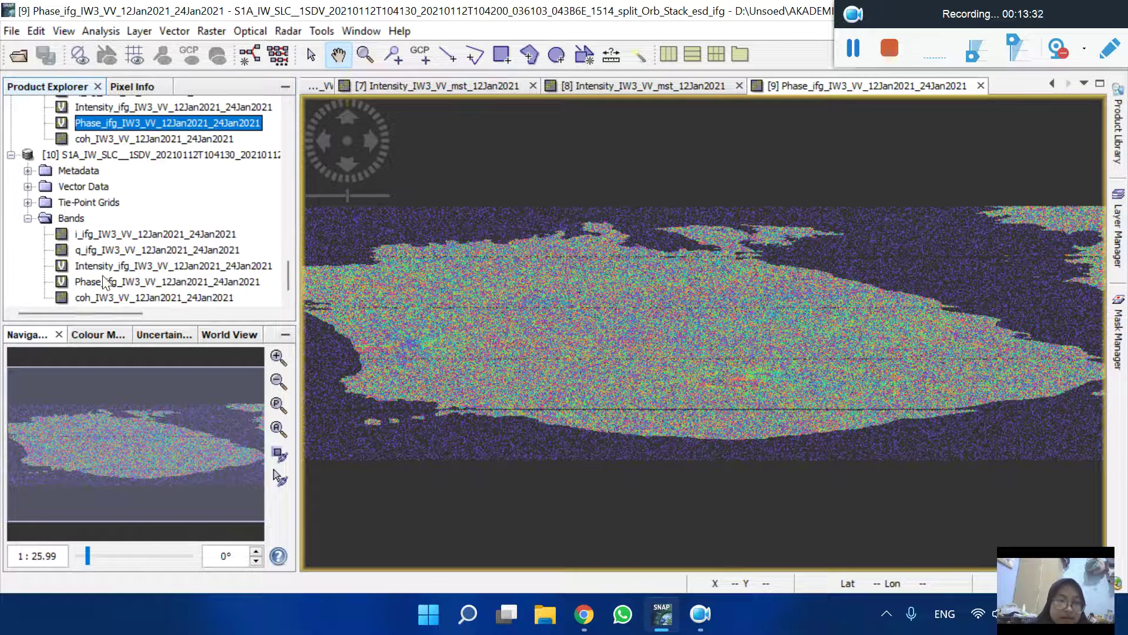
double_click(107, 283)
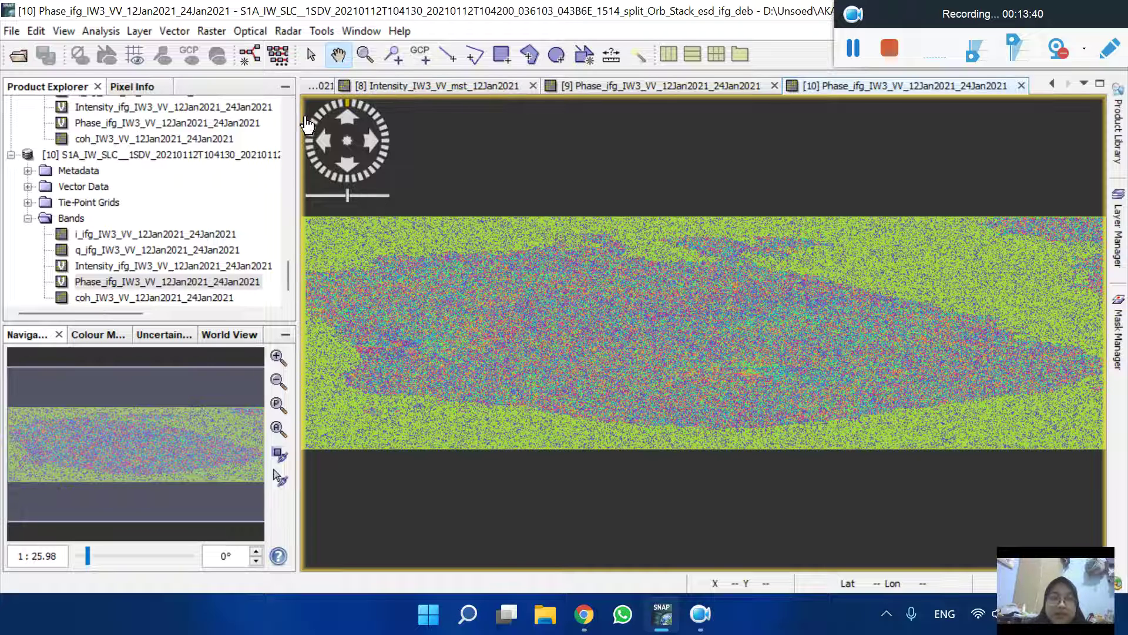
Step: Start Topographic Phase Removal from the interferometric product tools with the debursted product [10] as its source
click(295, 30)
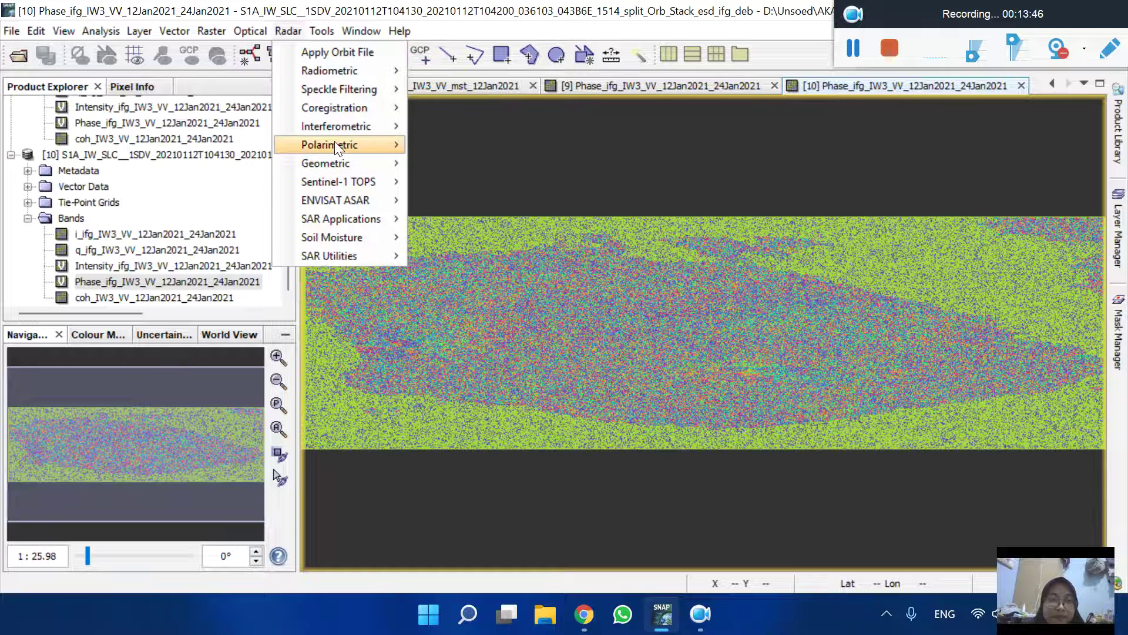
mouse_move(341, 125)
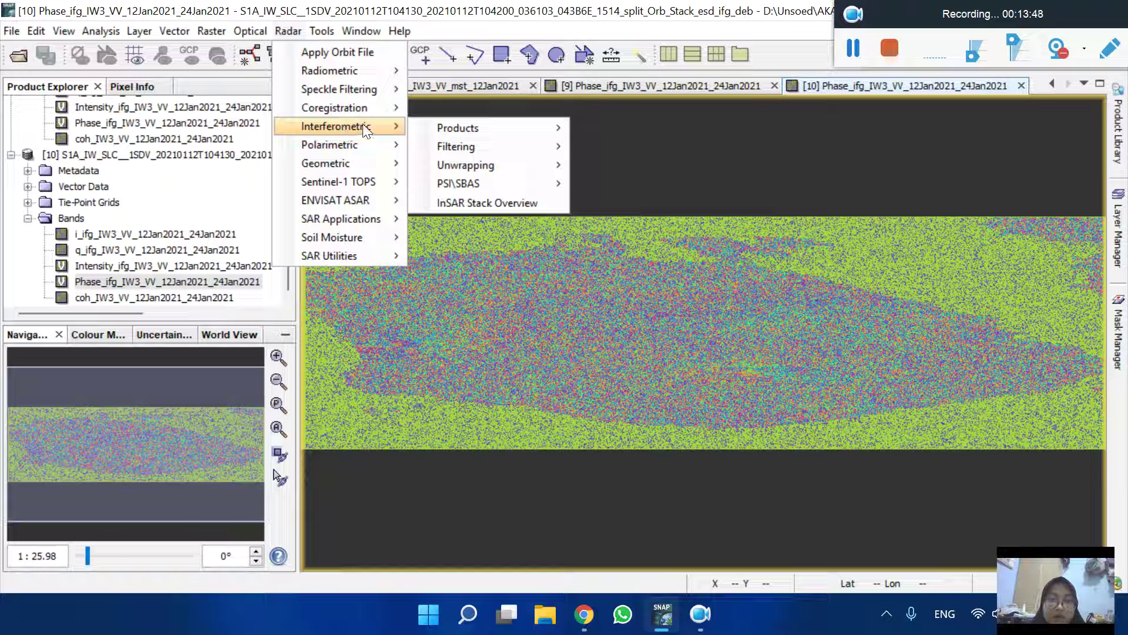
mouse_move(426, 130)
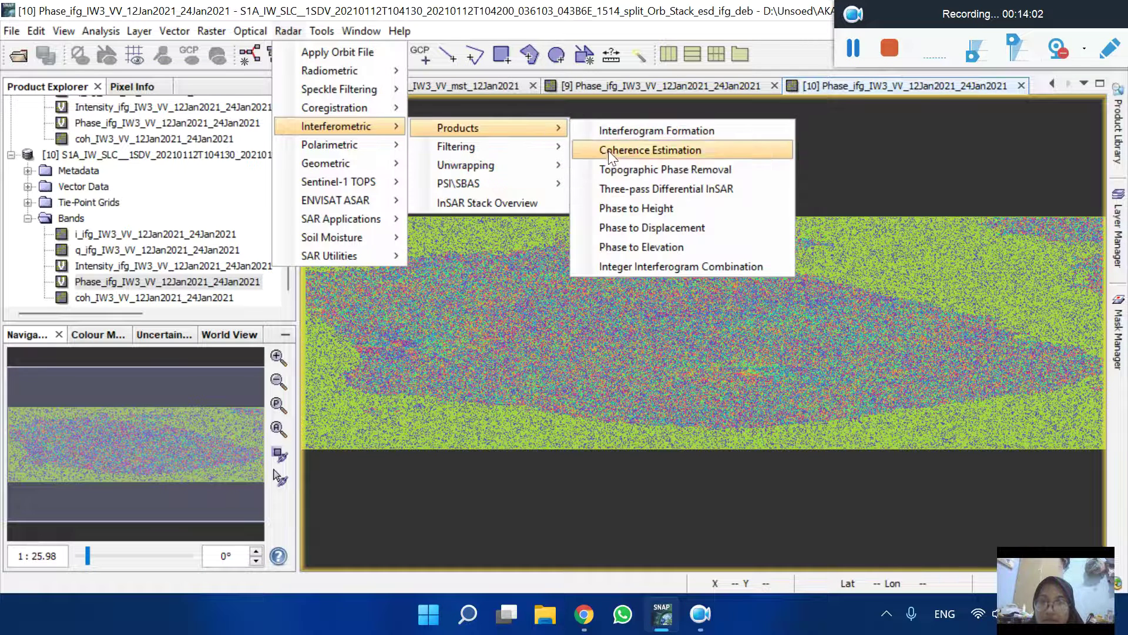
click(618, 170)
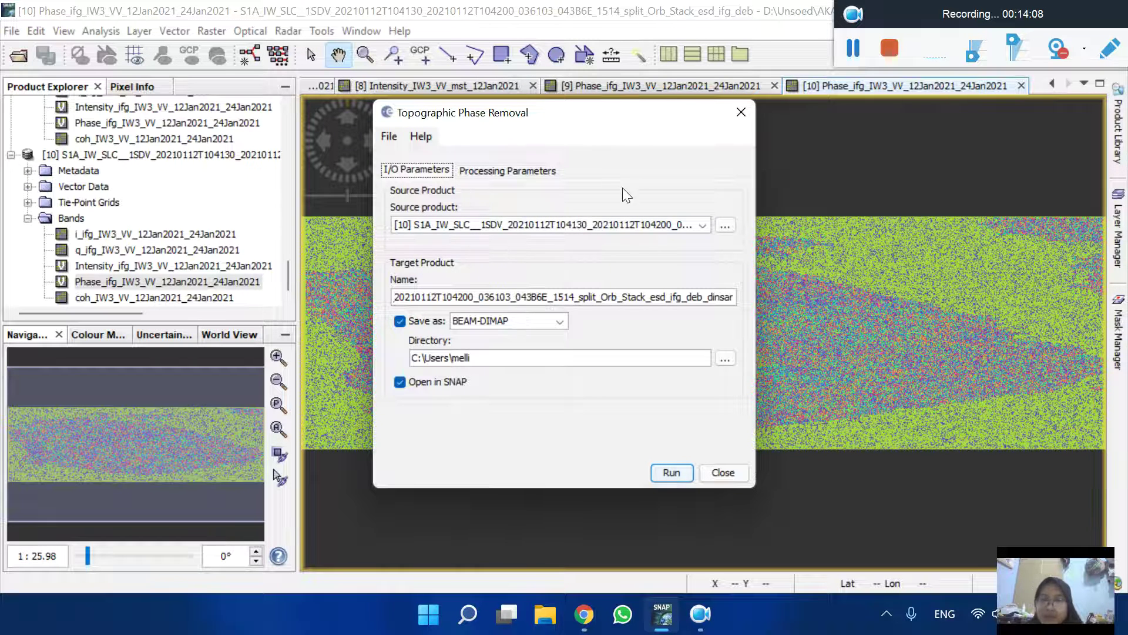
click(646, 228)
click(661, 339)
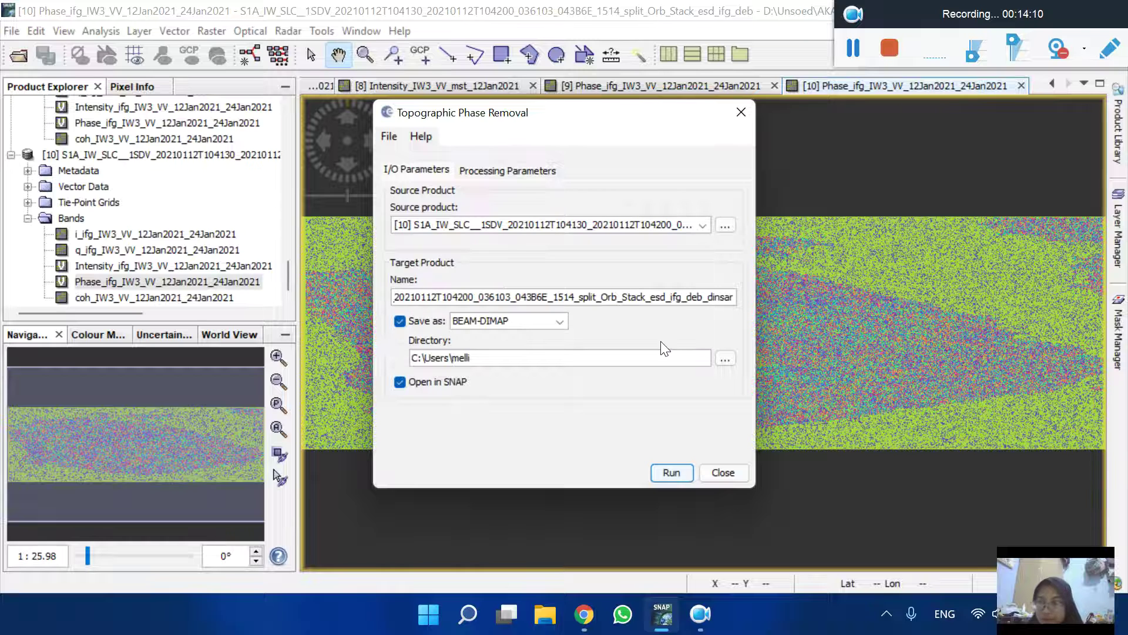
Step: Enable the topographic phase band and elevation band outputs for Topographic Phase Removal, and close the tool without running it
click(536, 172)
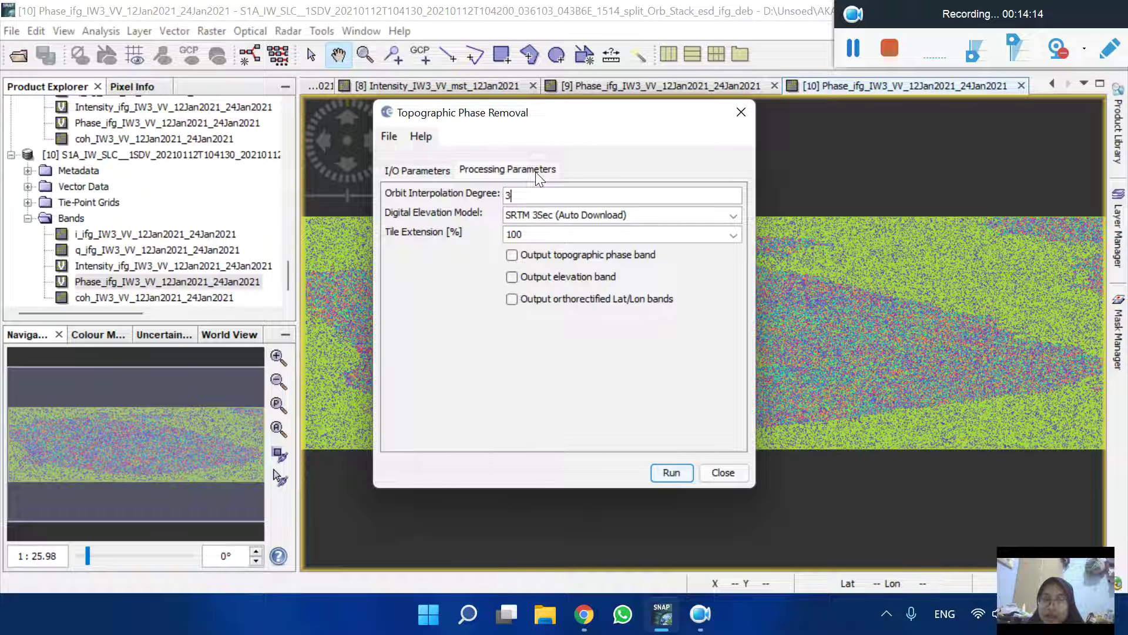
click(517, 256)
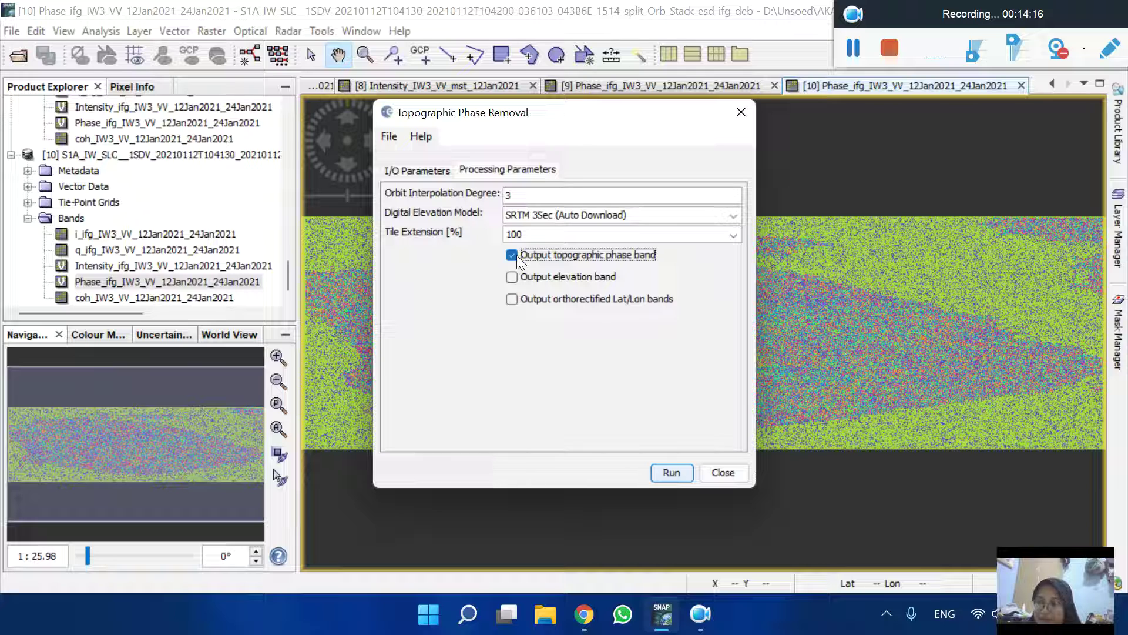
click(511, 277)
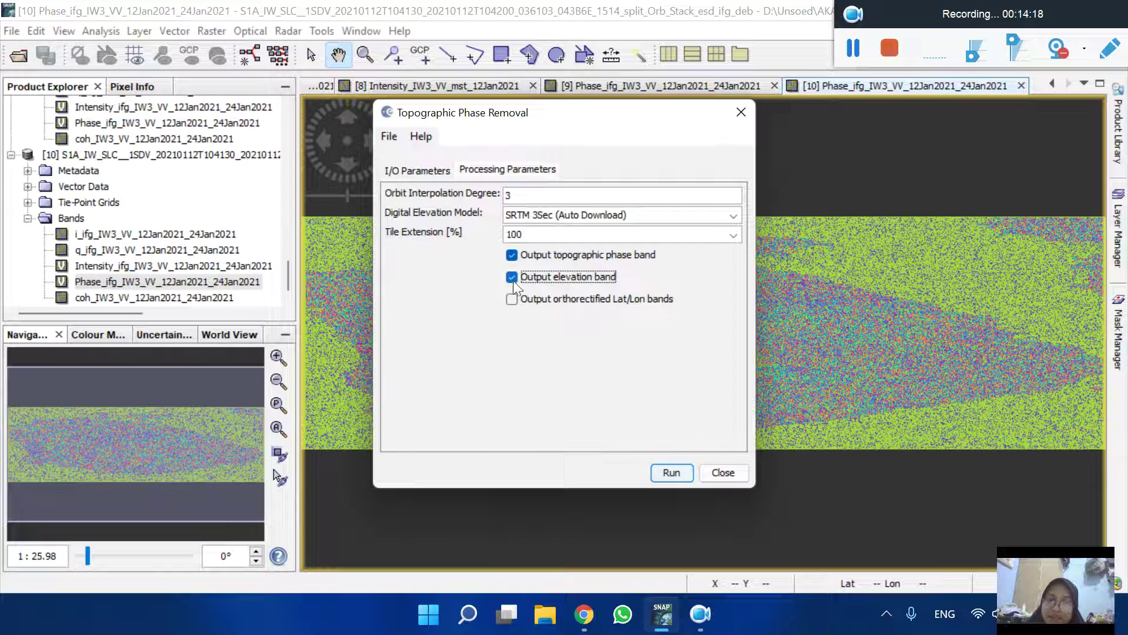
click(741, 111)
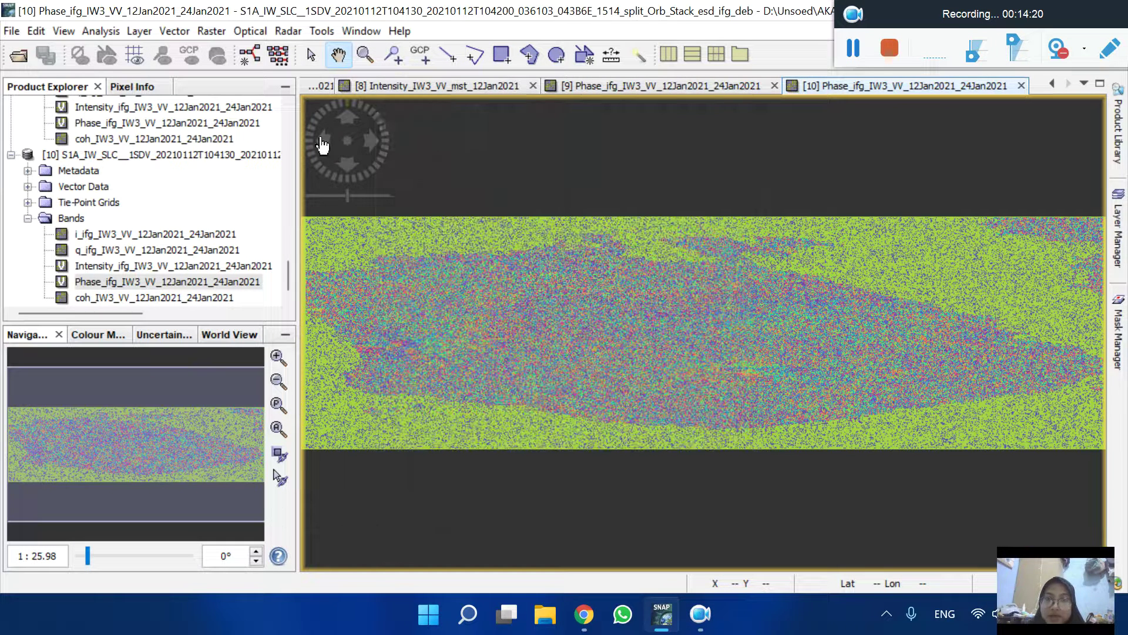
Step: Open the prepared 20210112 split_Orb_Stack_esd_ifg_deb_dinsar product from the 1. SNAP LOMBOK folder
click(12, 30)
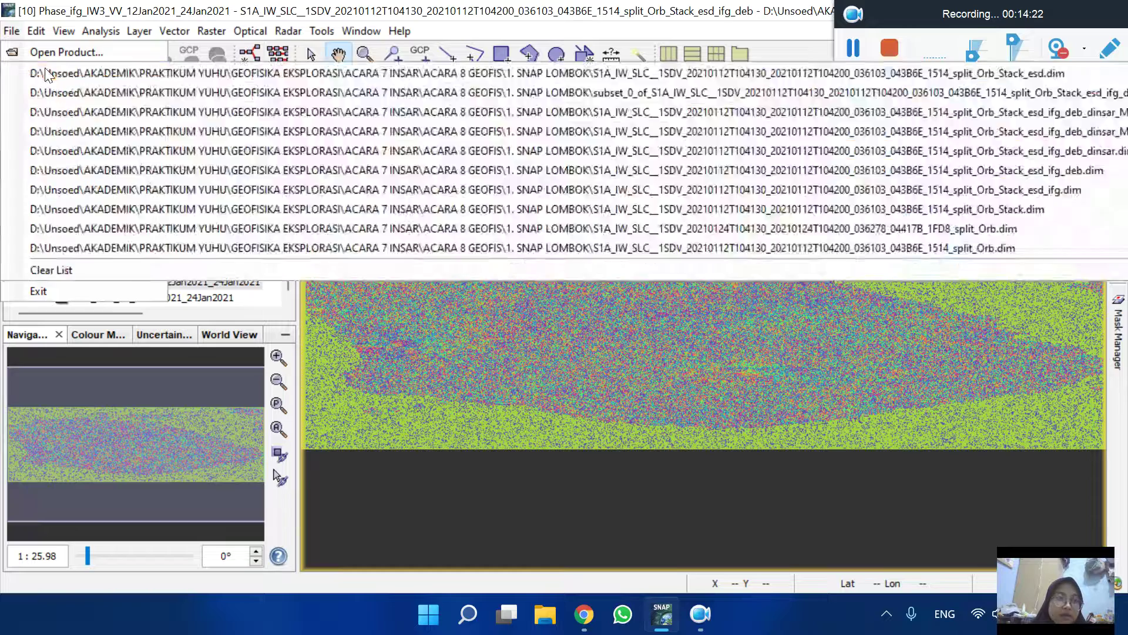
click(47, 54)
scroll(734, 202, down, 3)
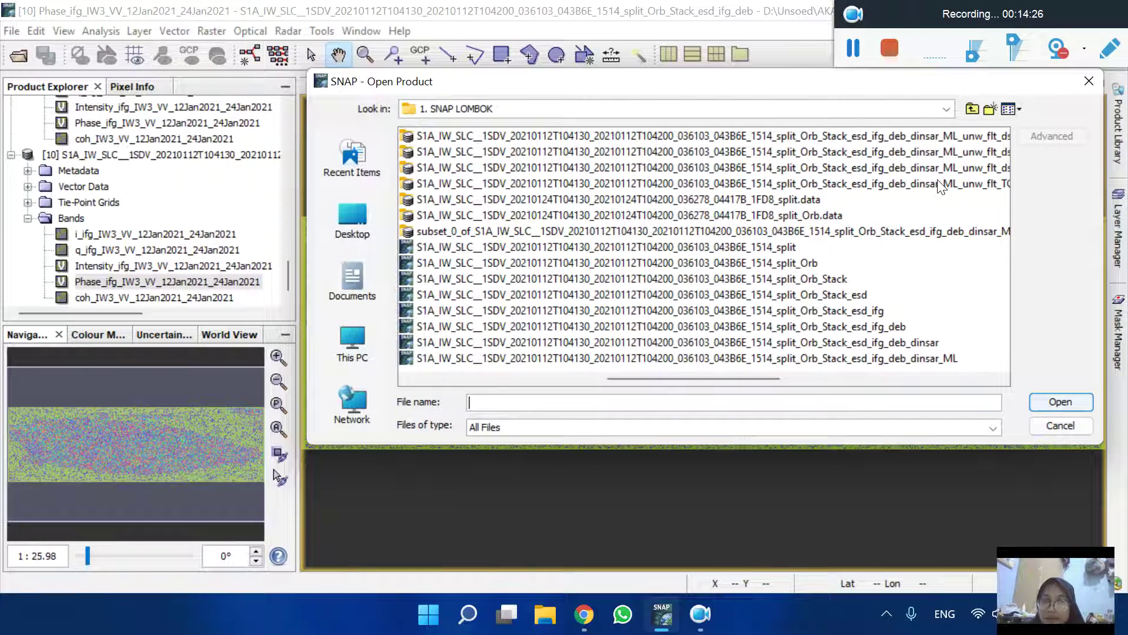
click(924, 344)
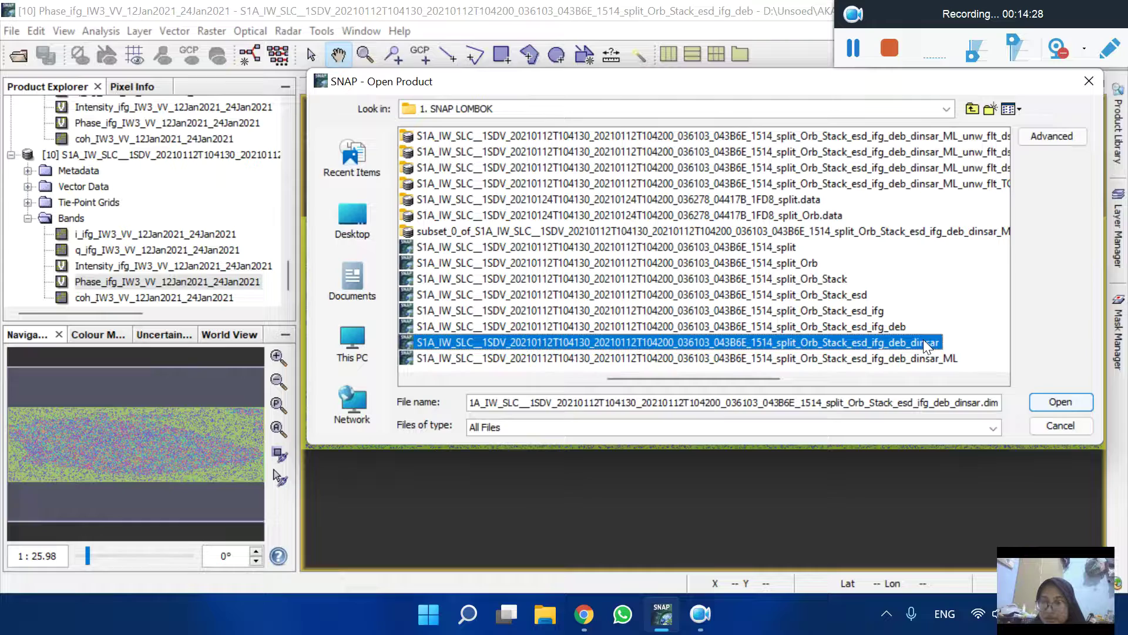
double_click(923, 340)
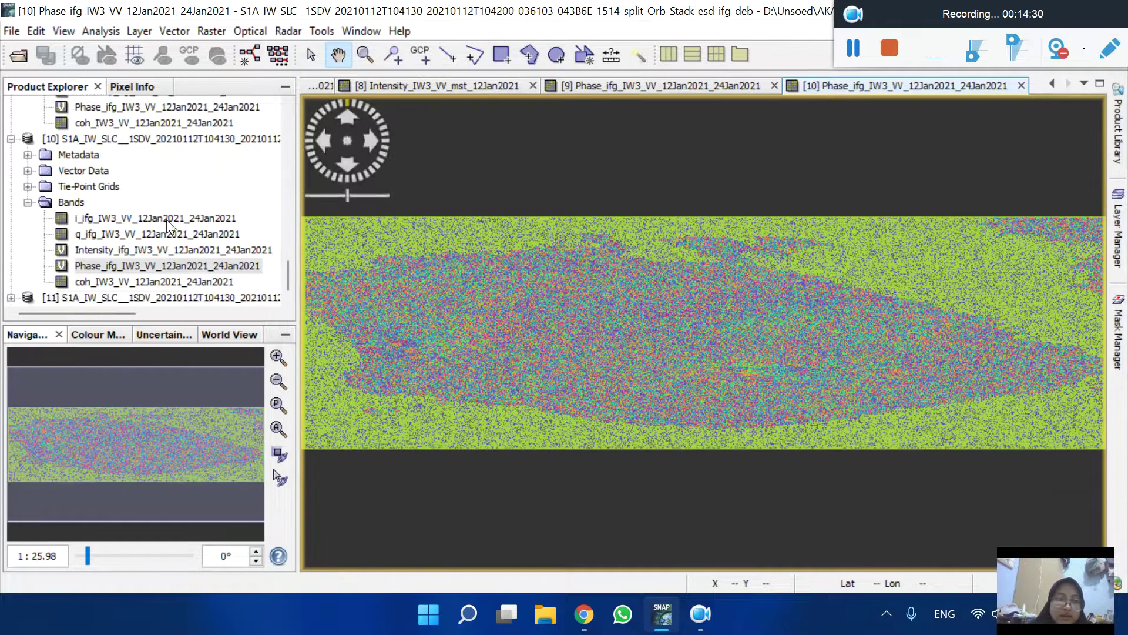
Step: Display the Phase_ifg_srd_VV_12Jan2021_24Jan2021 band of the topographic-phase-removed product [11]
scroll(15, 301, down, 2)
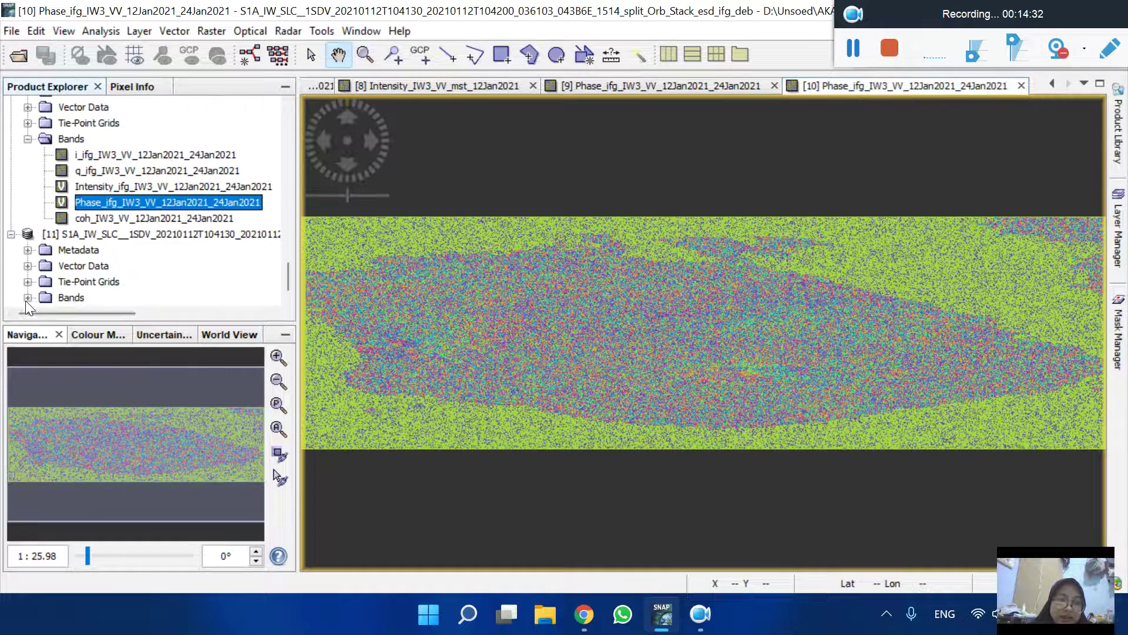
click(27, 298)
click(136, 249)
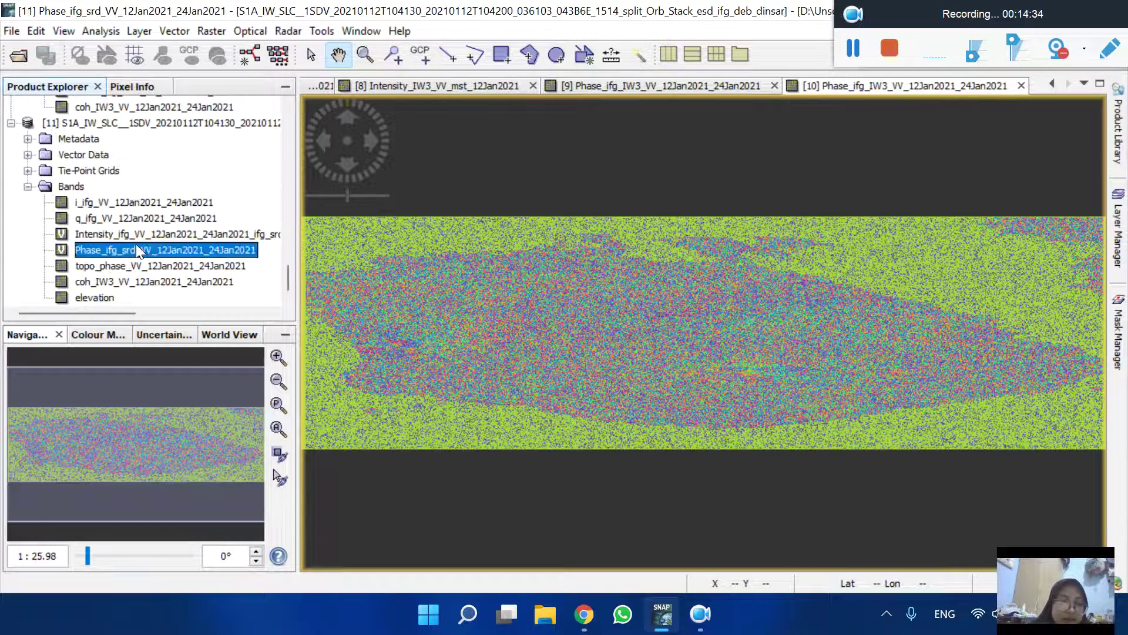
double_click(137, 249)
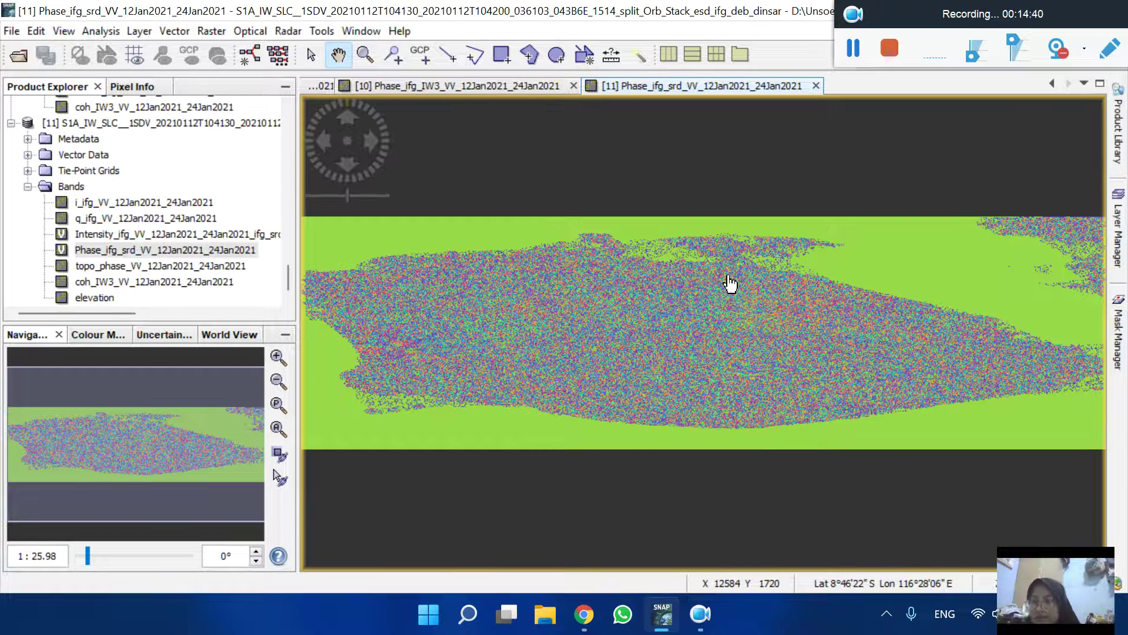
Step: Start Multilooking from the SAR utilities with the topographic-phase-removed product [11] as its source
click(289, 30)
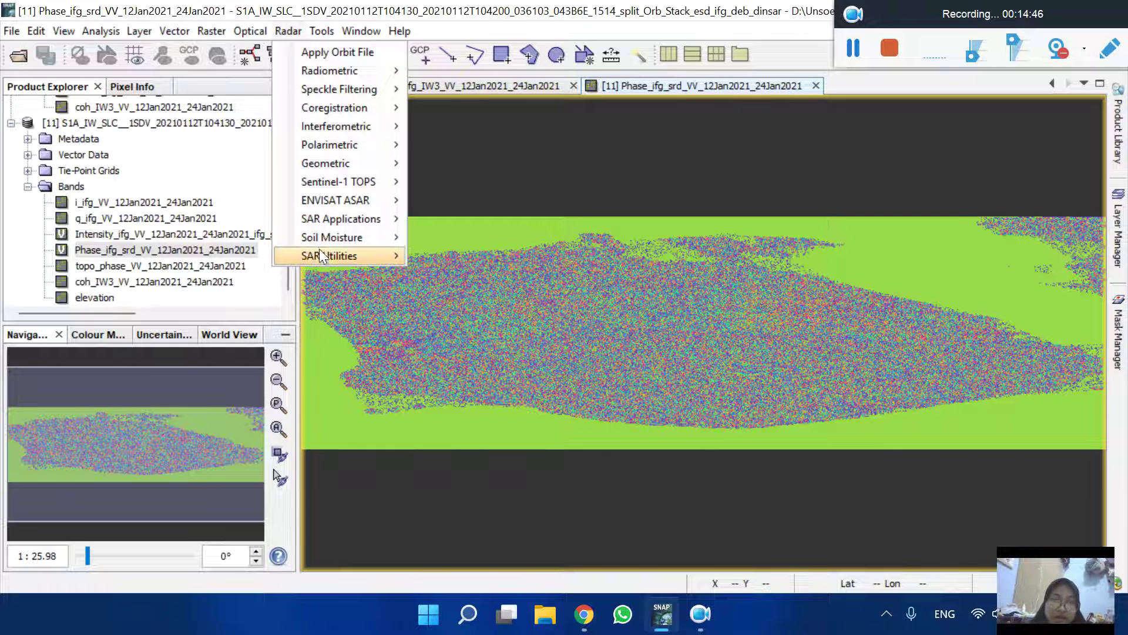
mouse_move(321, 254)
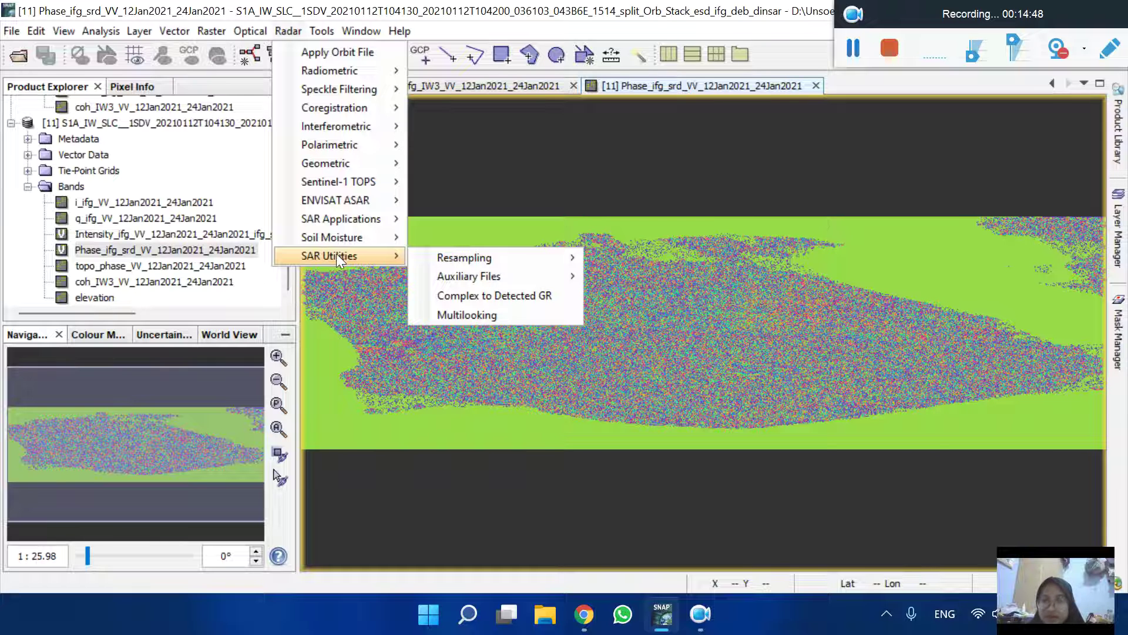
click(445, 317)
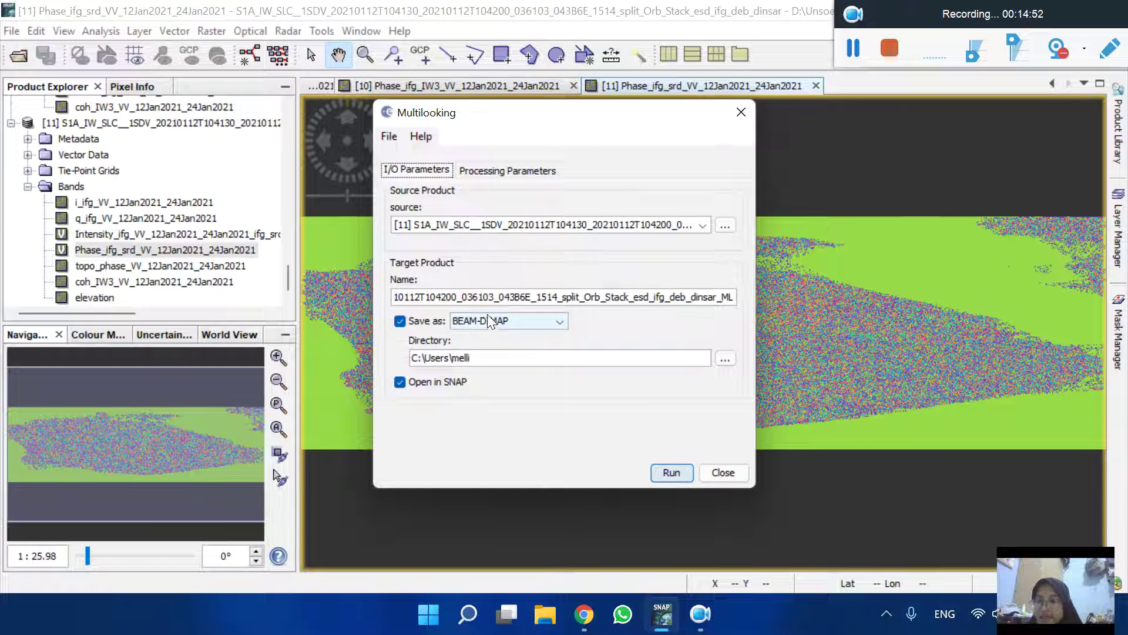
click(536, 224)
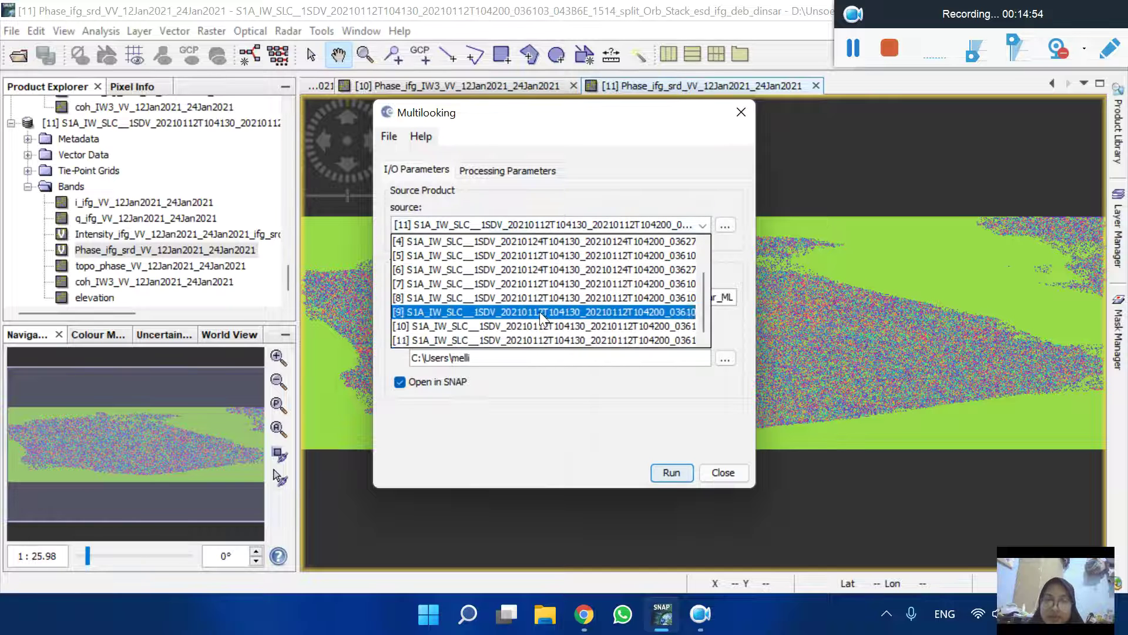
click(542, 341)
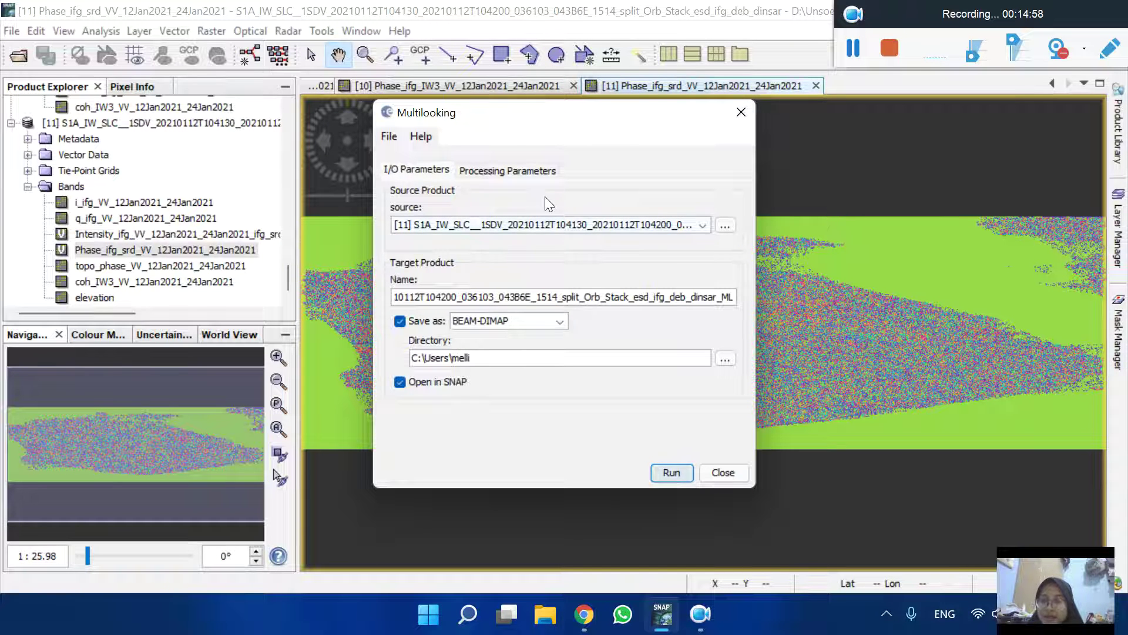
Step: Select the i_ifg, q_ifg, Phase_ifg_srd and coh_IW3 bands as Multilooking source bands, and close the tool without running it
click(527, 171)
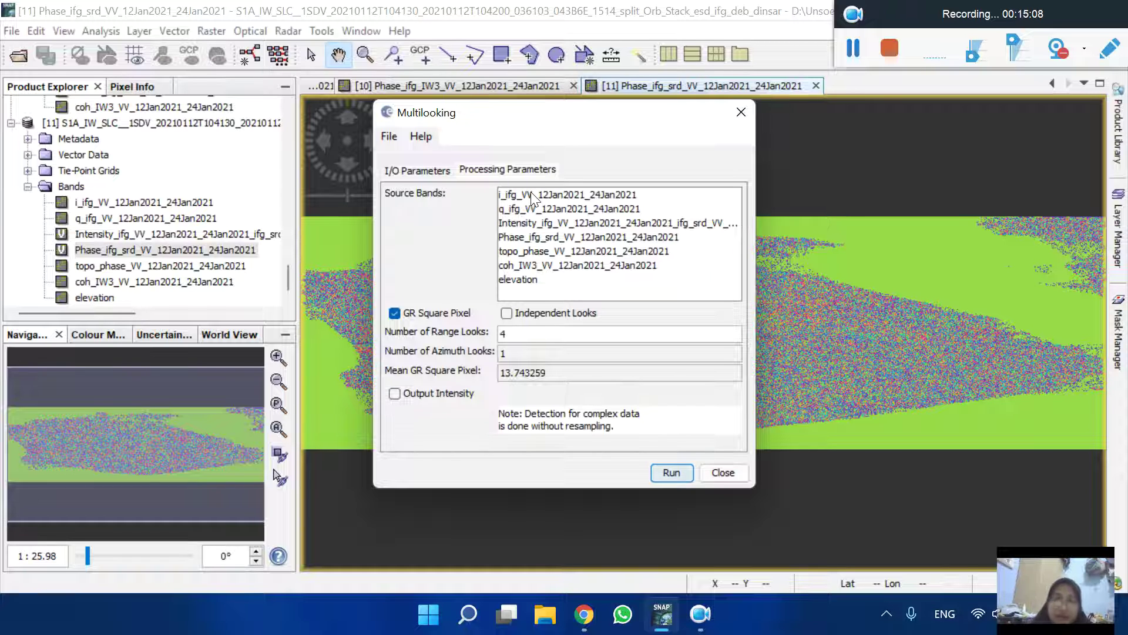
drag(531, 192, 531, 204)
ctrl+click(536, 236)
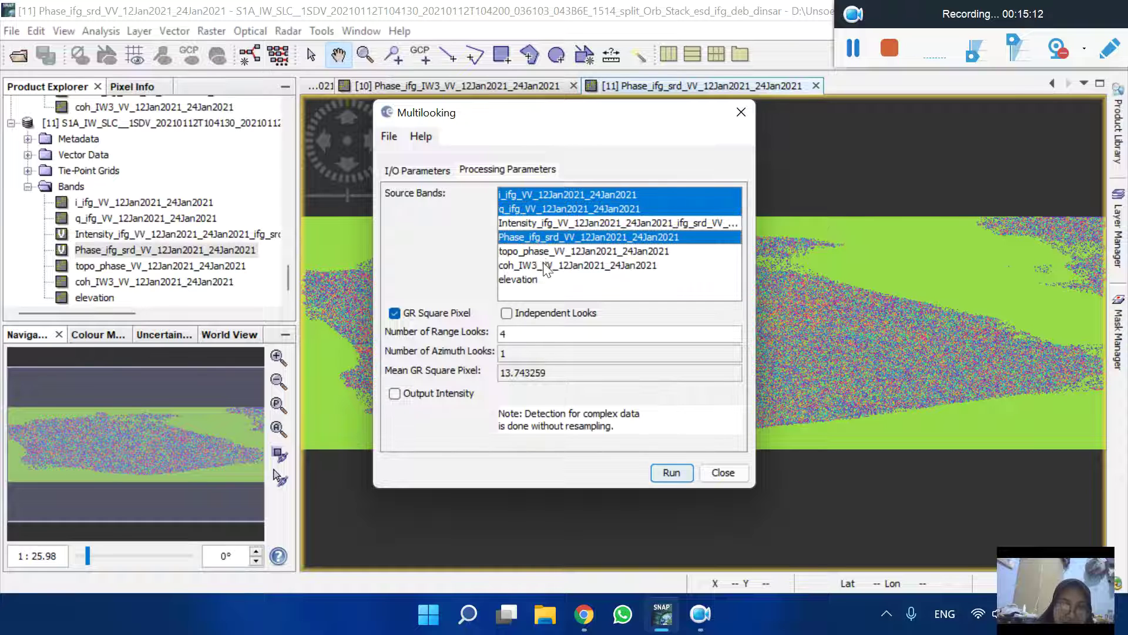
ctrl+click(543, 265)
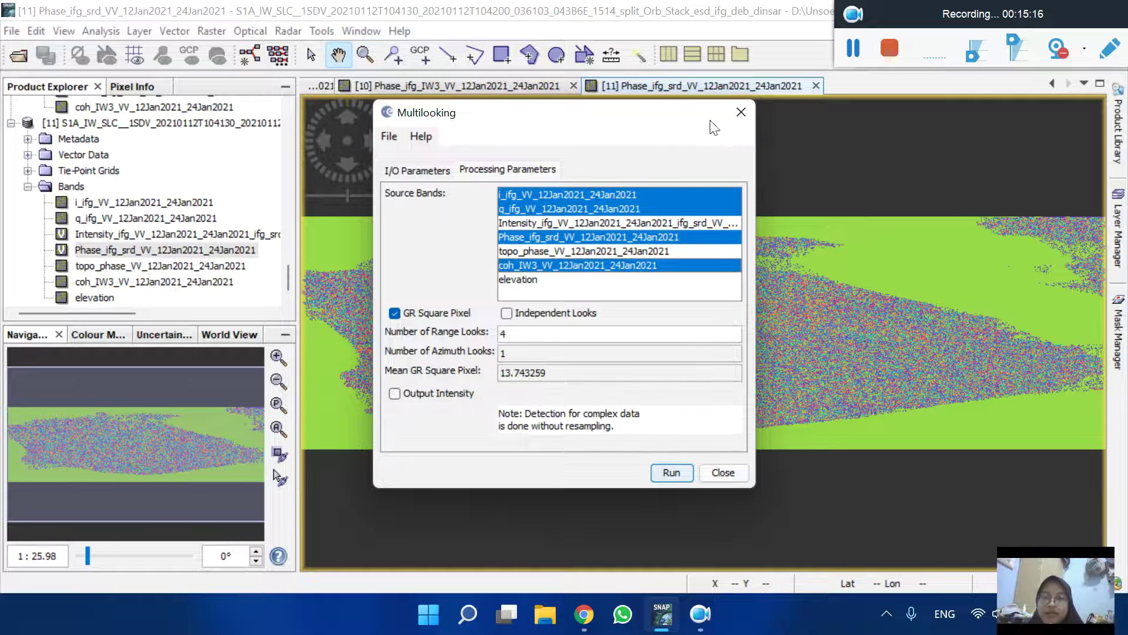
click(741, 111)
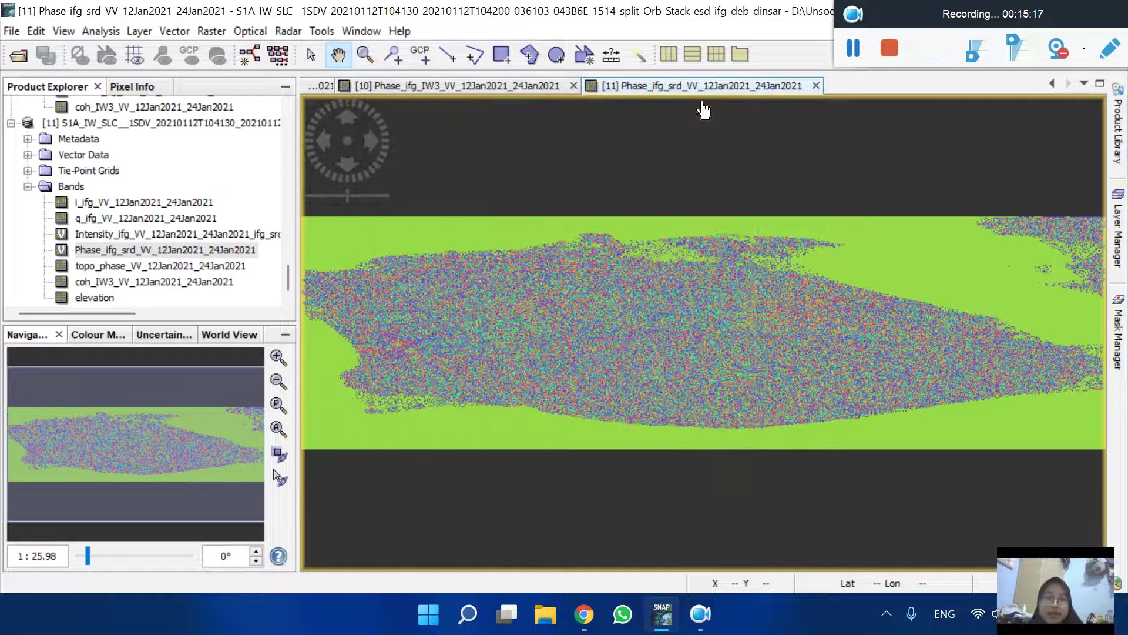
Step: Open the prepared 20210112 split_Orb_Stack_esd_ifg_deb_dinsar_ML product from the 1. SNAP LOMBOK folder
click(12, 31)
click(59, 50)
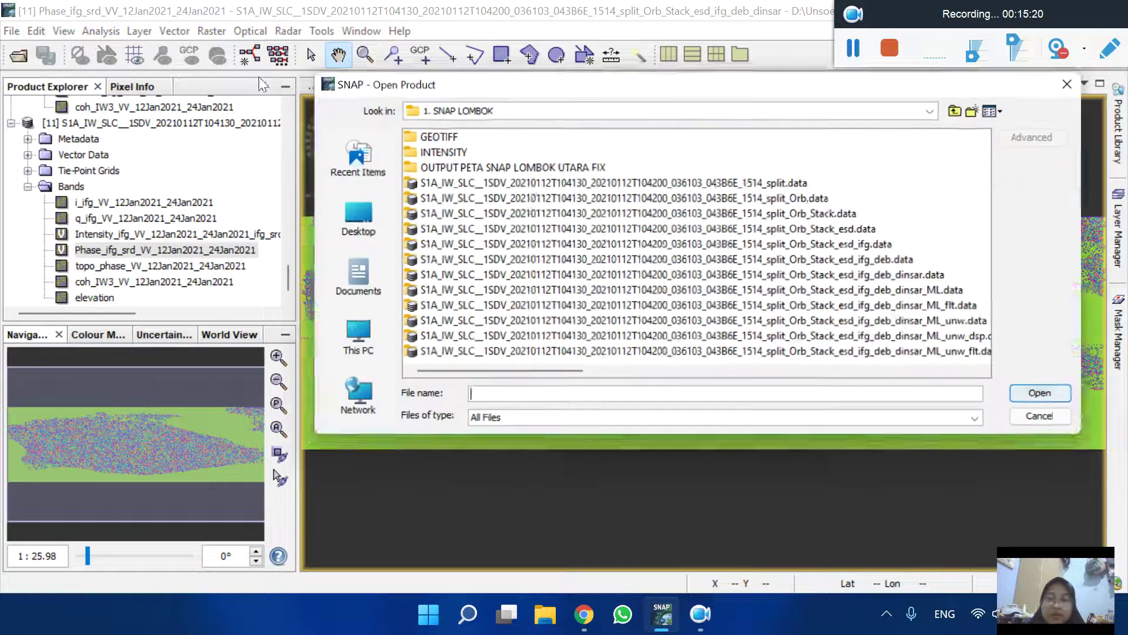
scroll(716, 264, down, 5)
scroll(716, 264, up, 2)
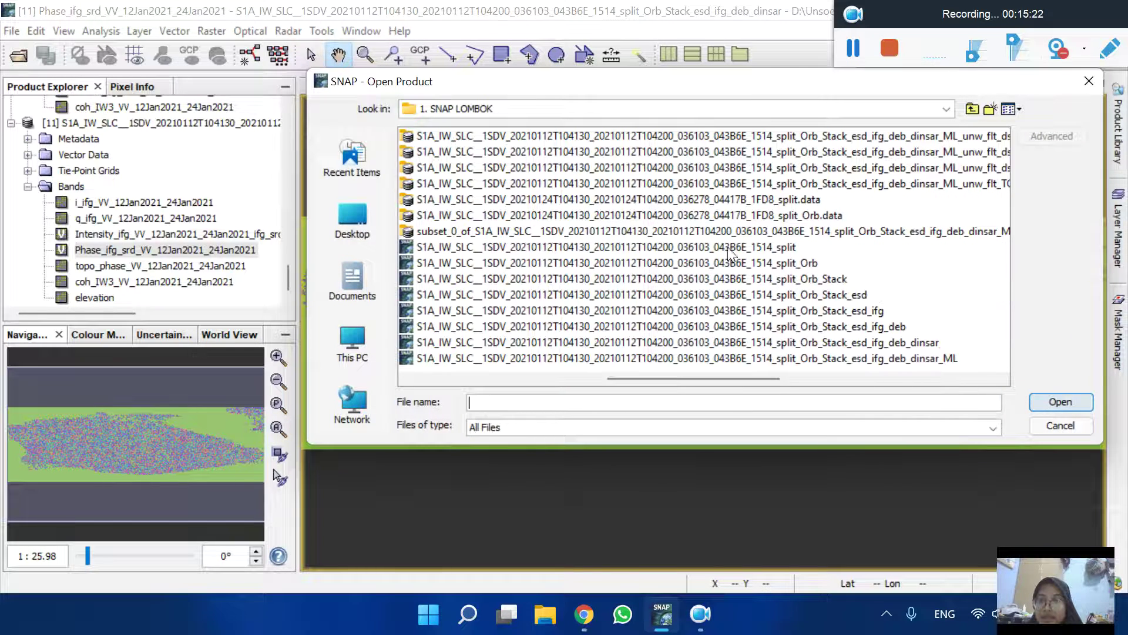
click(924, 359)
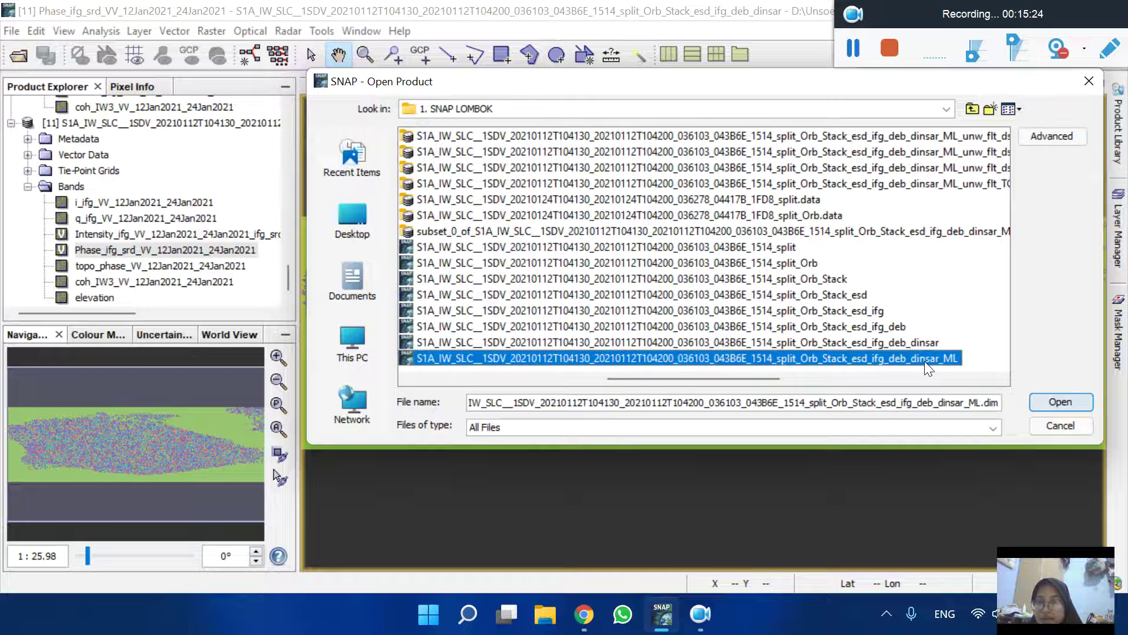
double_click(925, 360)
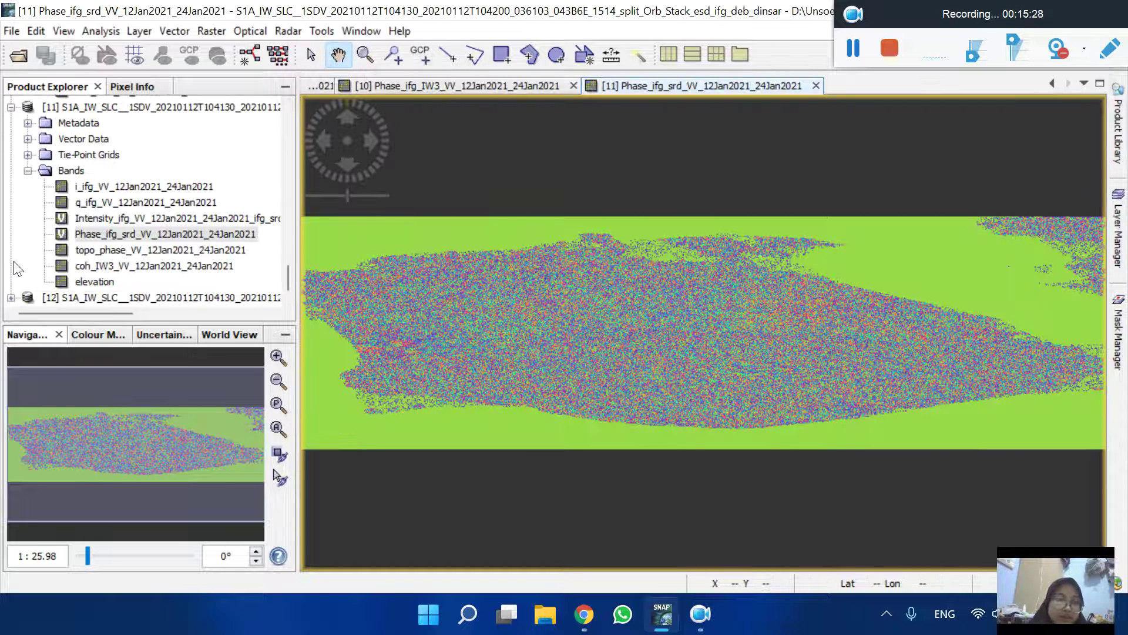
Step: Display the Phase_ifg_srd_VV_12Jan2021_24Jan2021 band of the multilooked product [12]
click(11, 297)
double_click(45, 298)
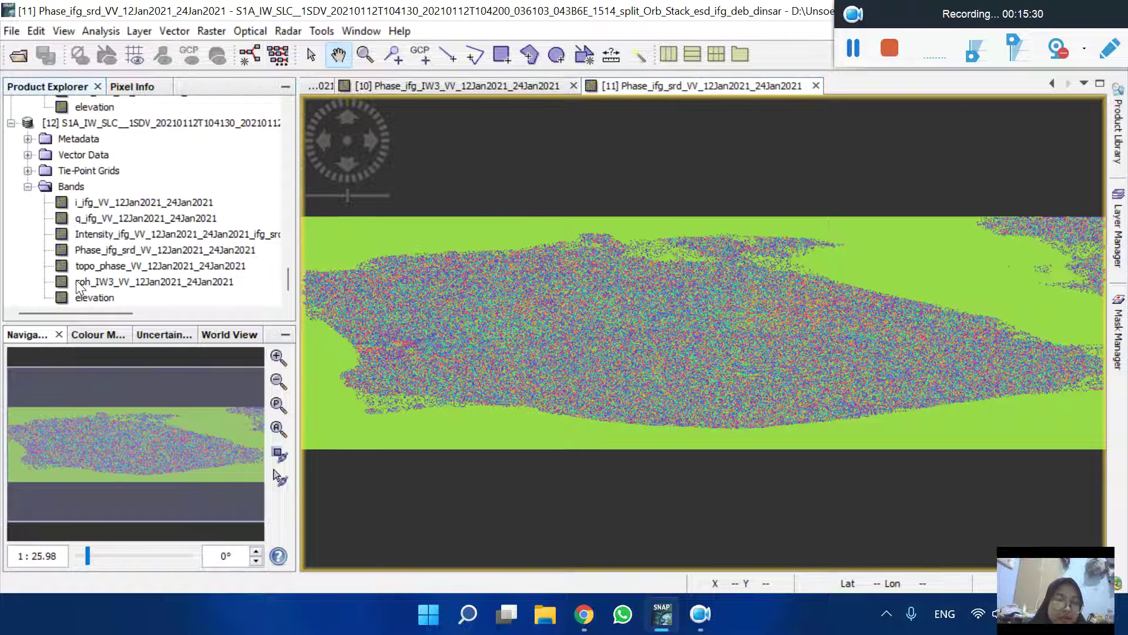
double_click(134, 249)
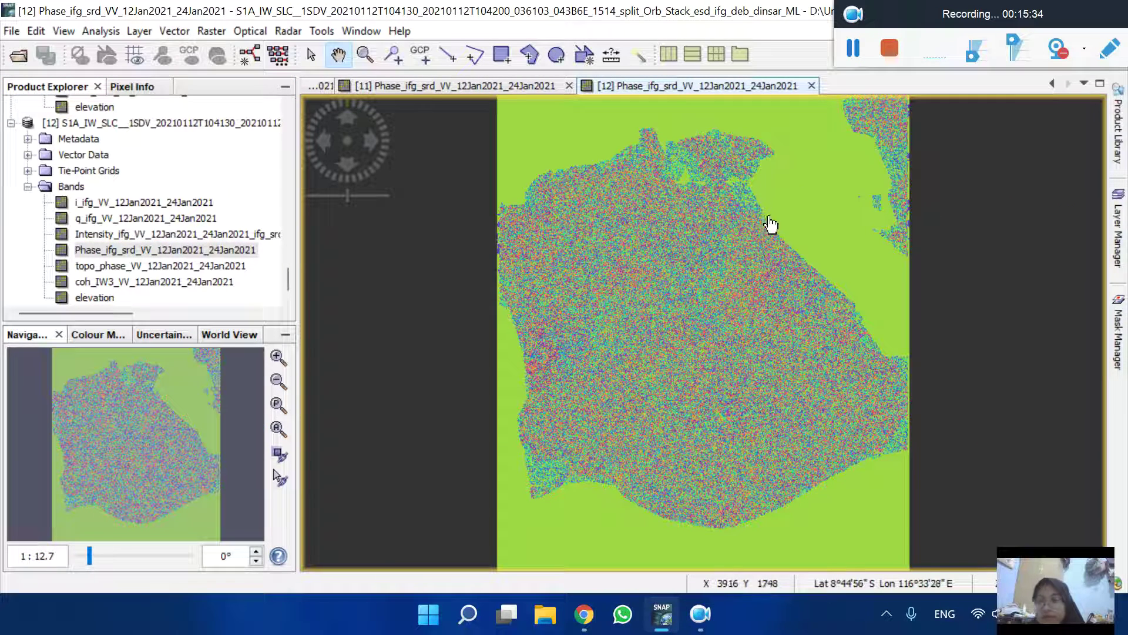
Step: Start Goldstein Phase Filtering from the interferometric filtering tools with the multilooked product [12] as its source
click(288, 31)
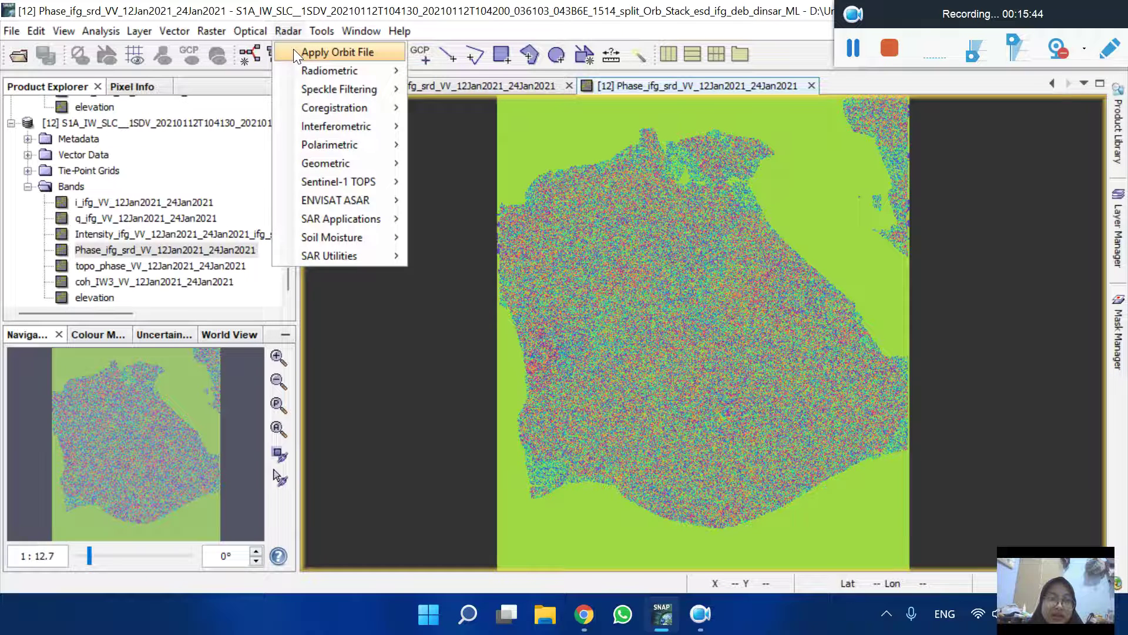
mouse_move(322, 125)
mouse_move(437, 128)
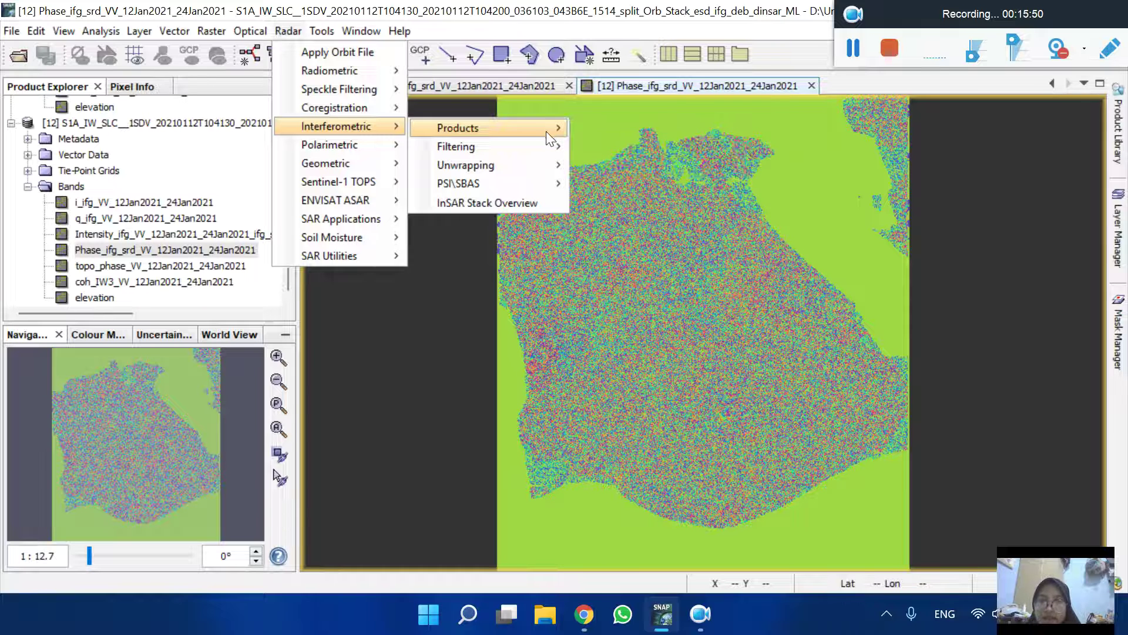
mouse_move(545, 131)
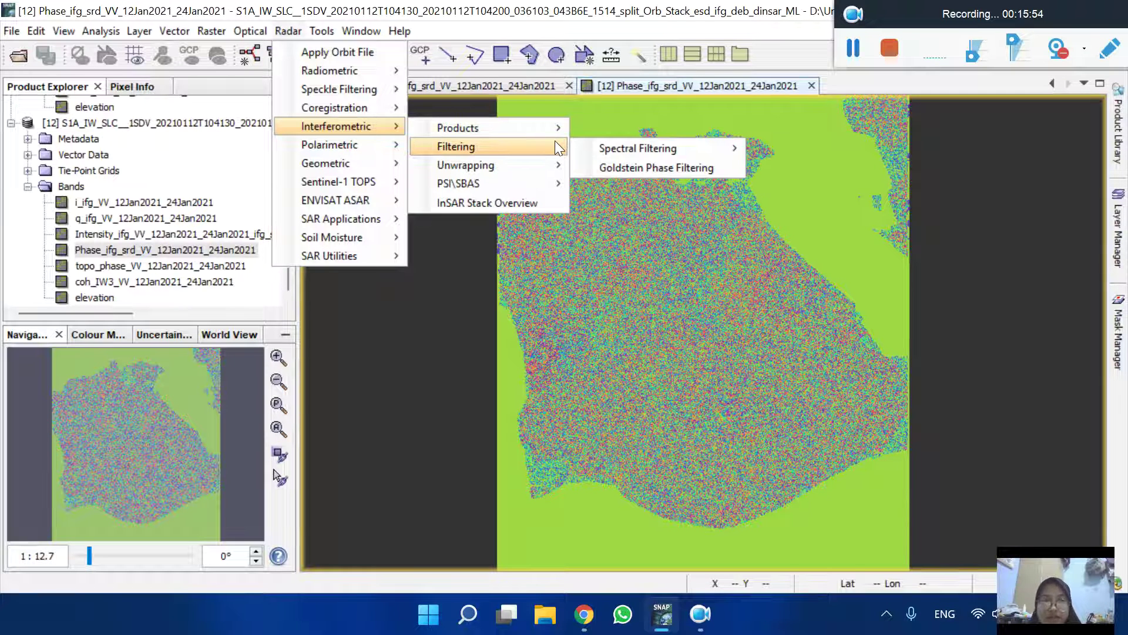
click(608, 167)
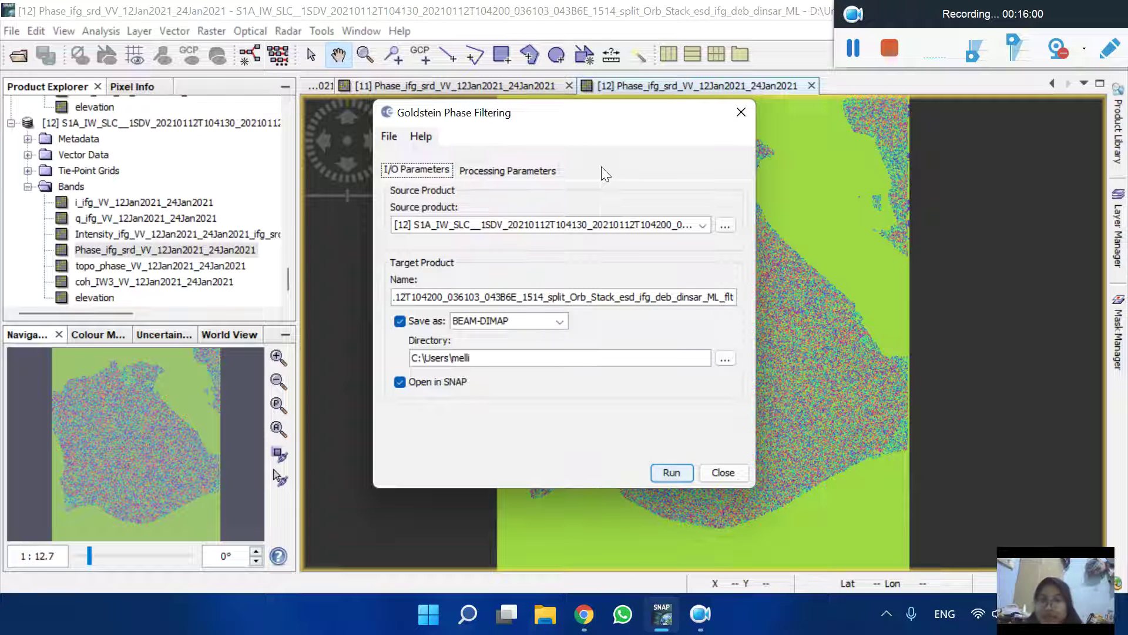
click(703, 225)
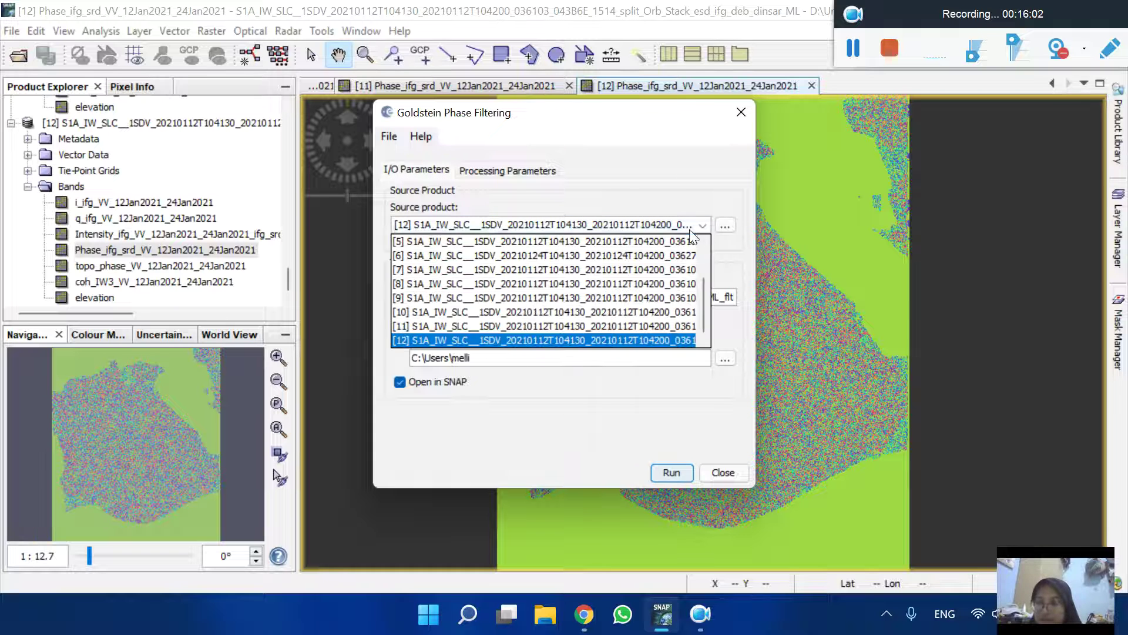
click(675, 335)
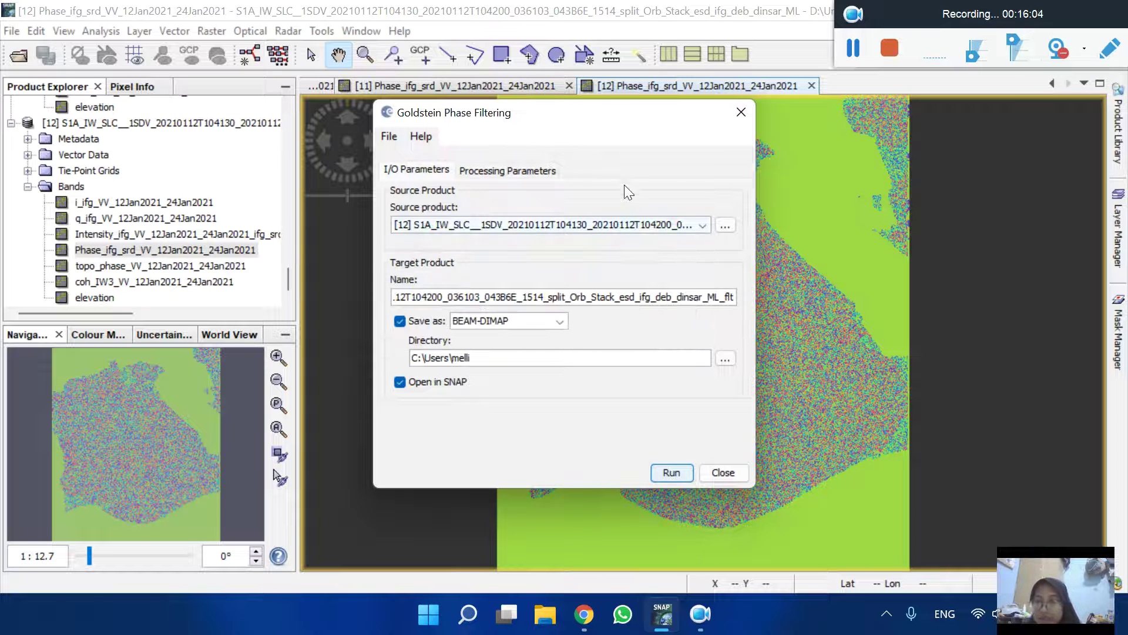
Step: Set the Goldstein filter's FFT size to 256 and window size to 5, and close the tool without running it
click(525, 171)
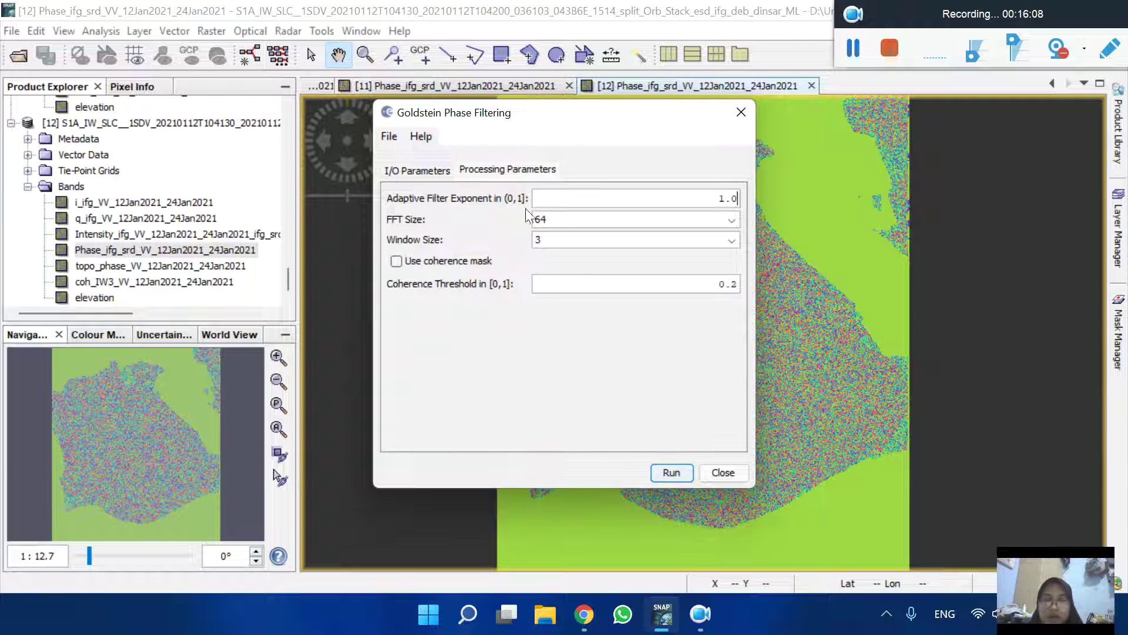
click(568, 222)
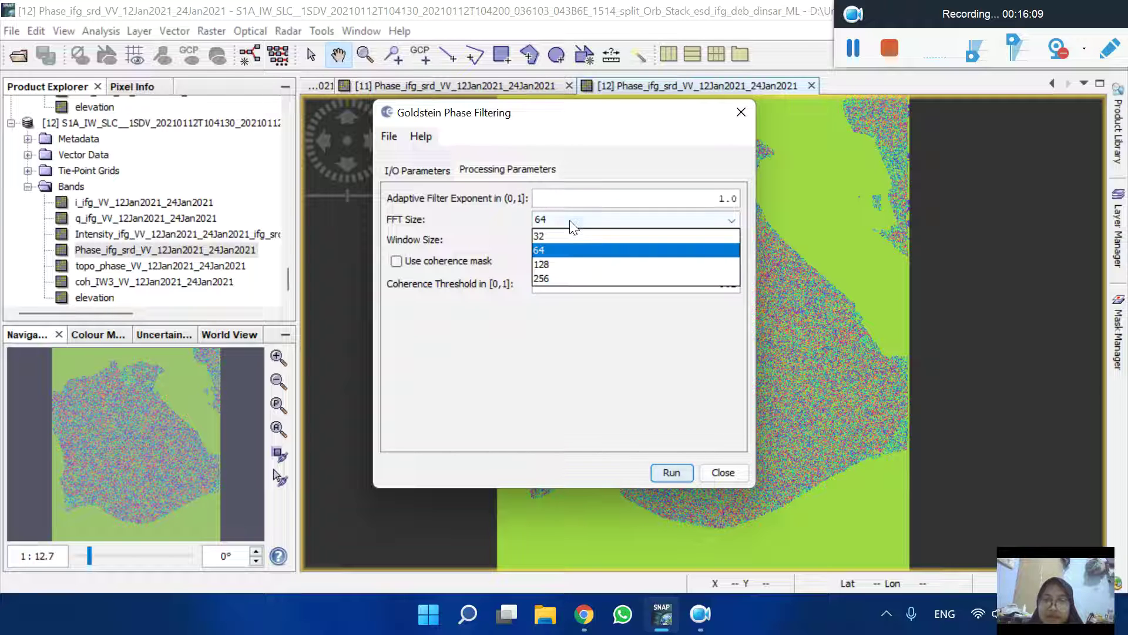
click(577, 278)
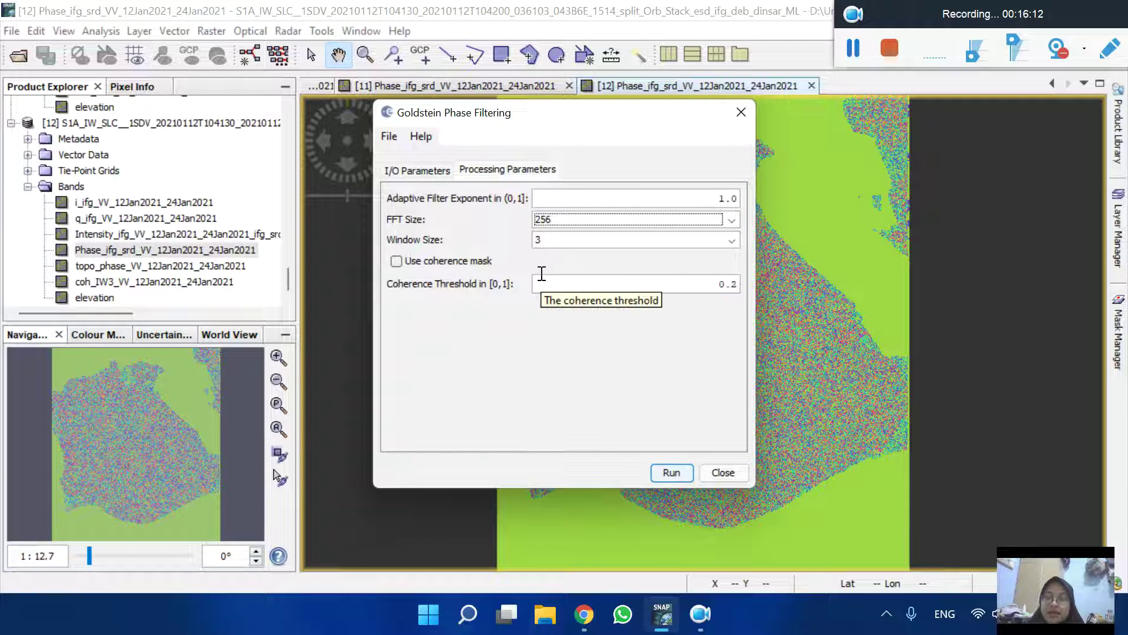
click(569, 239)
click(580, 274)
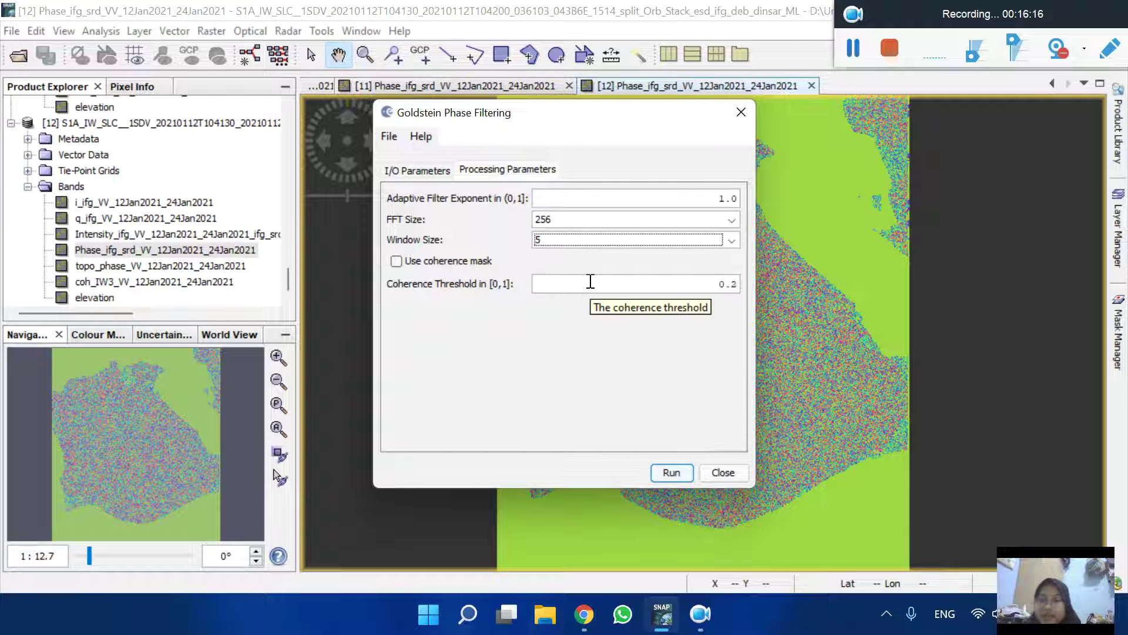
click(739, 112)
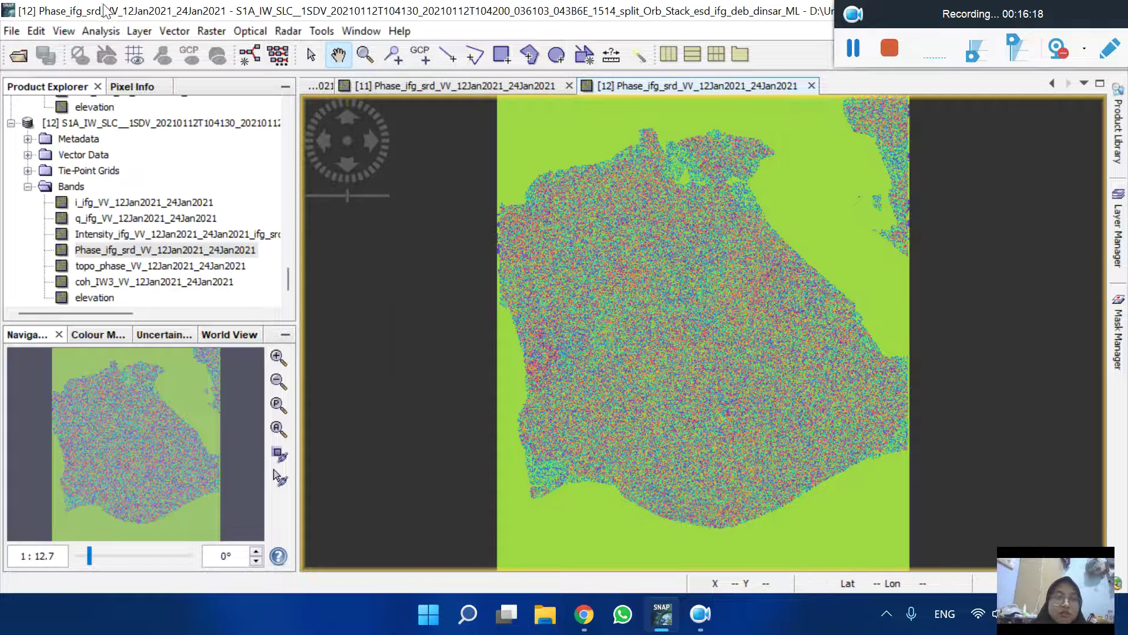
Step: Open the prepared 20210112 split_Orb_Stack_esd_ifg_deb_dinsar_ML_flt product from the 1. SNAP LOMBOK folder
click(12, 31)
click(35, 52)
scroll(670, 226, down, 3)
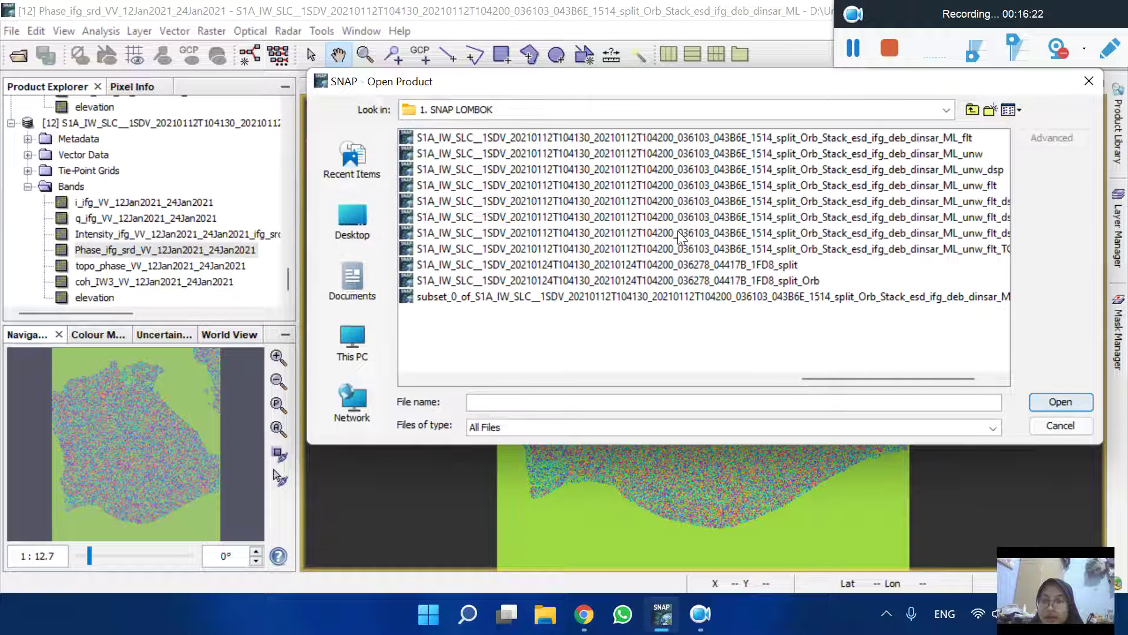
scroll(678, 231, up, 3)
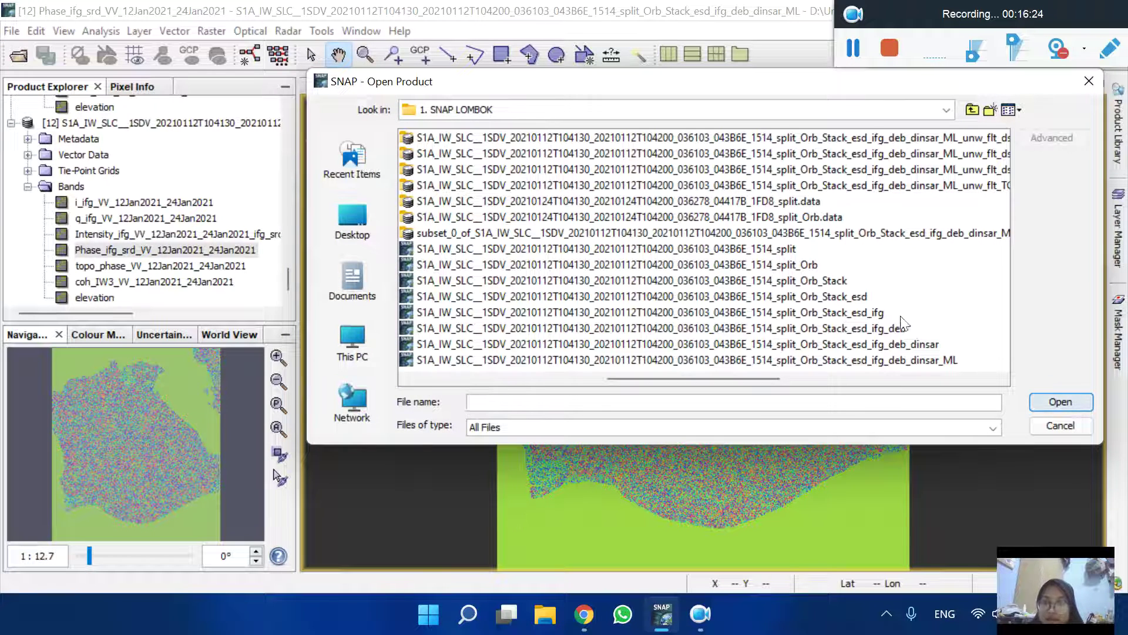
scroll(934, 362, down, 3)
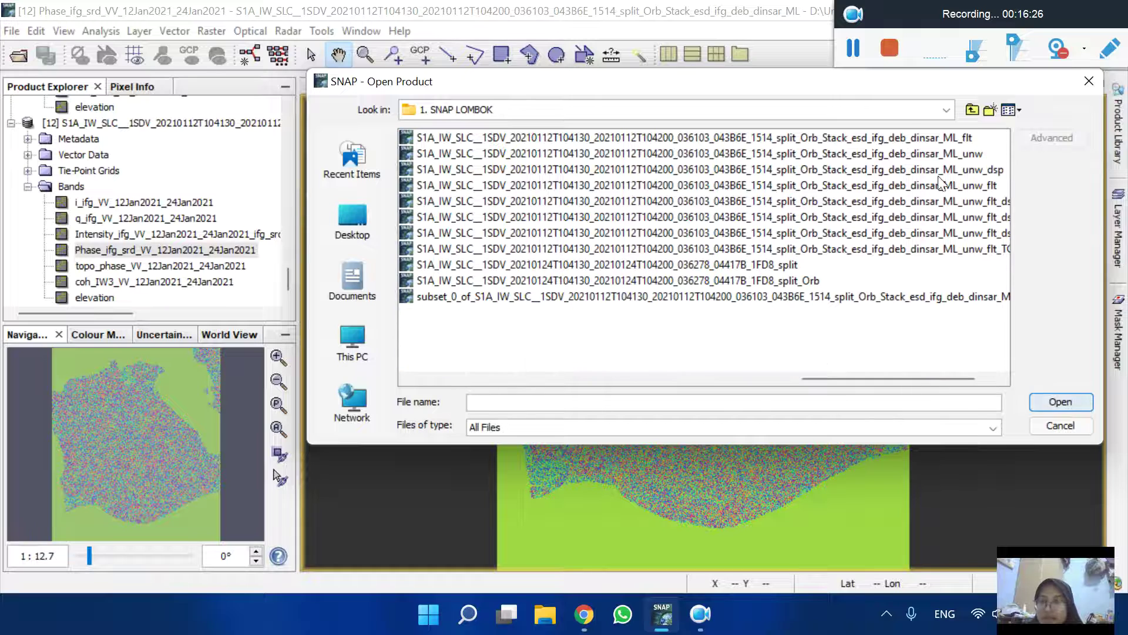
click(946, 137)
double_click(946, 136)
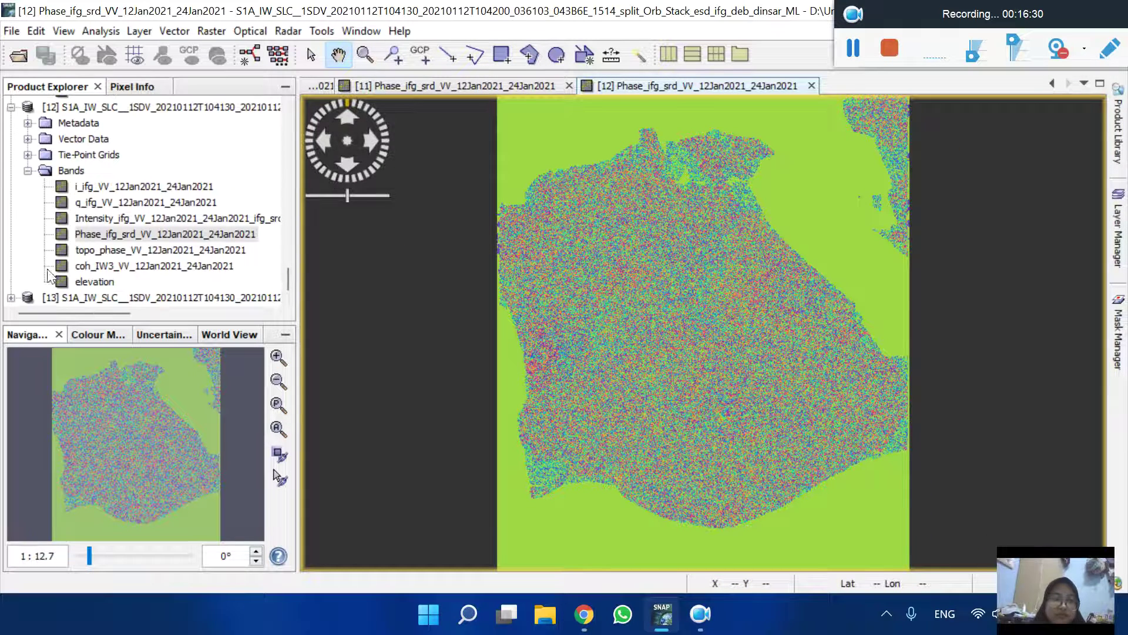
Step: Display the Phase_ifg_VV_12Jan2021_24Jan2021 band of the Goldstein-filtered product [13]
click(11, 297)
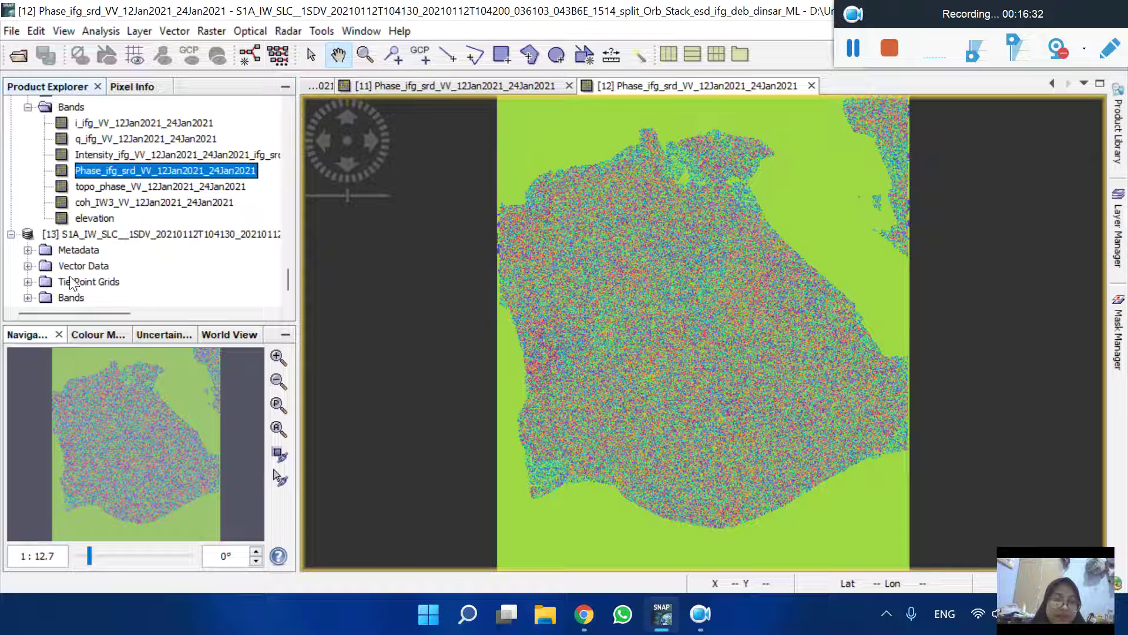
click(28, 298)
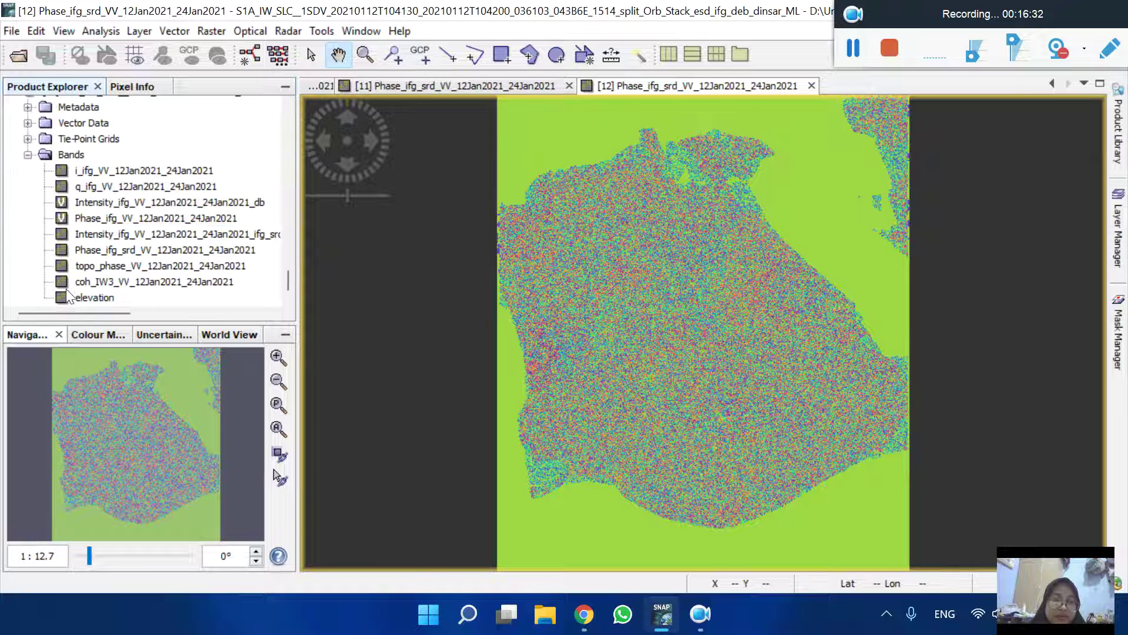
double_click(123, 218)
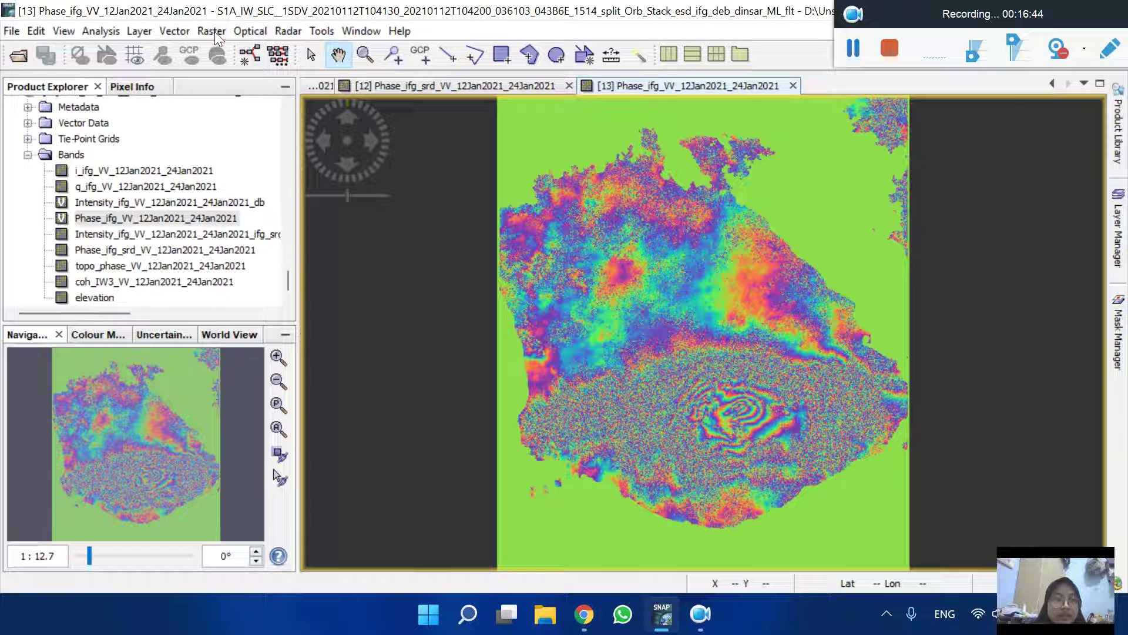
Step: Start Range-Doppler Terrain Correction from the geometric terrain correction tools with the Goldstein-filtered product [13] as its source
click(287, 30)
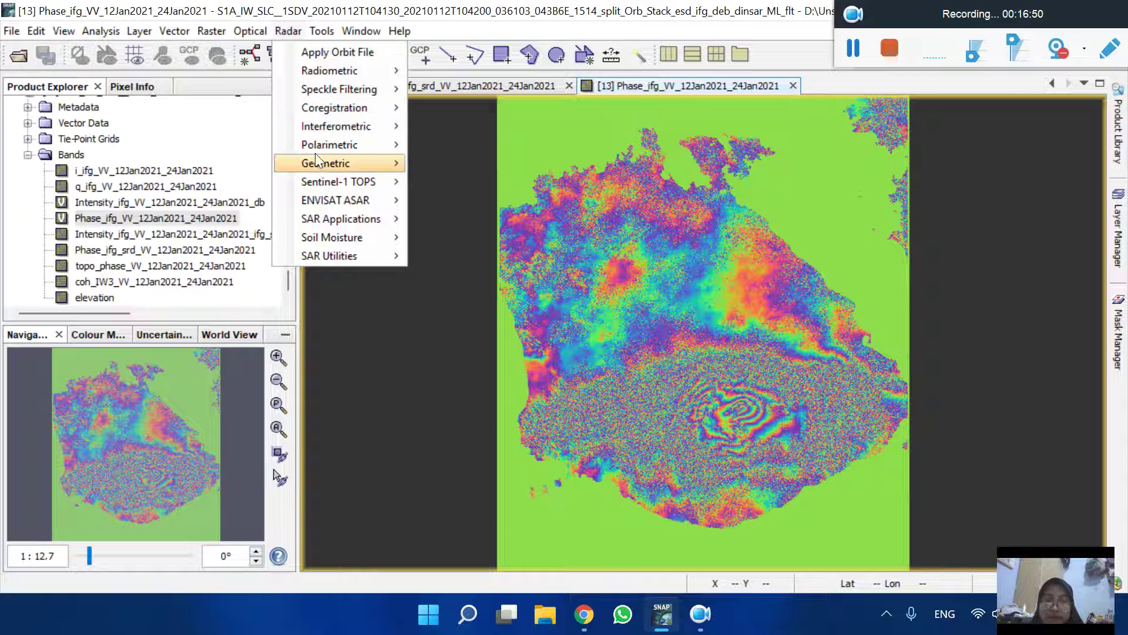
mouse_move(318, 158)
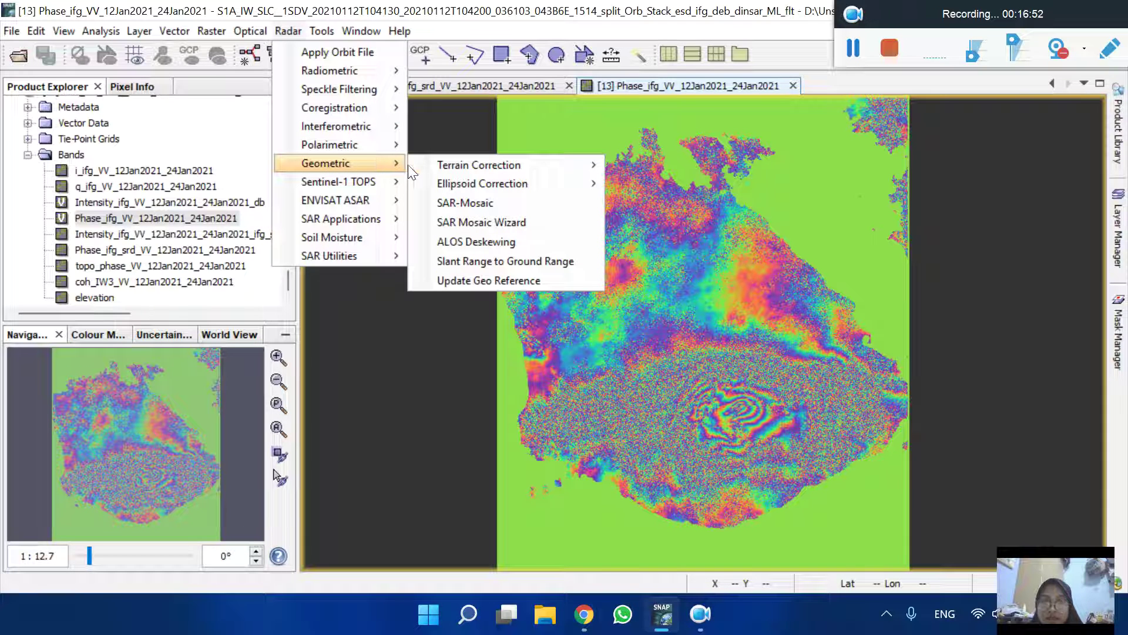
mouse_move(418, 170)
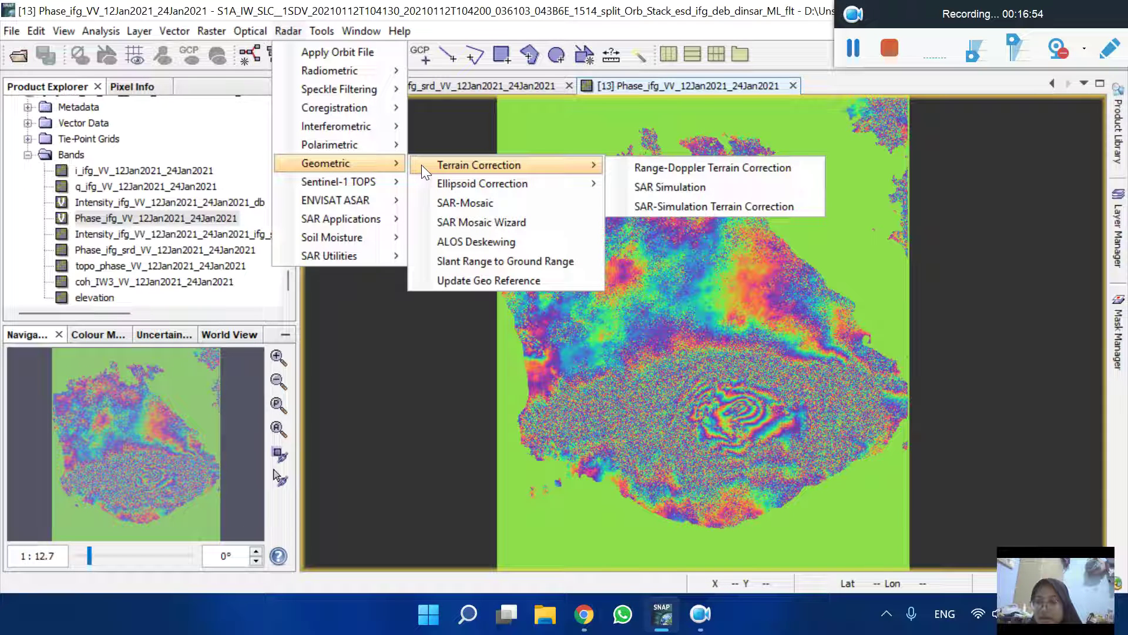
mouse_move(600, 182)
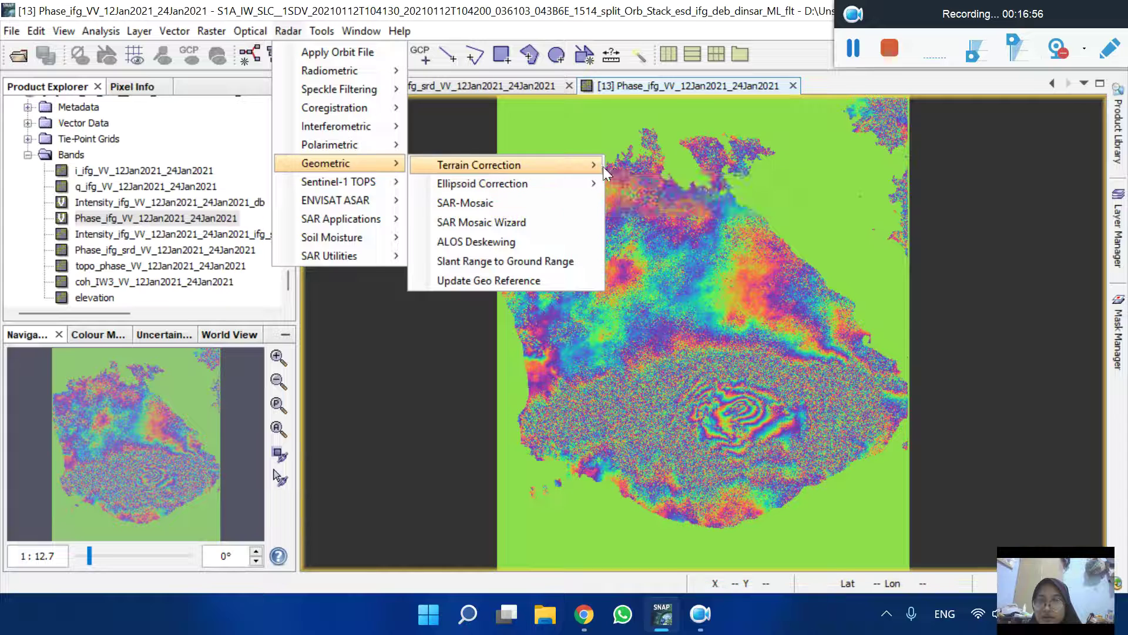
click(637, 164)
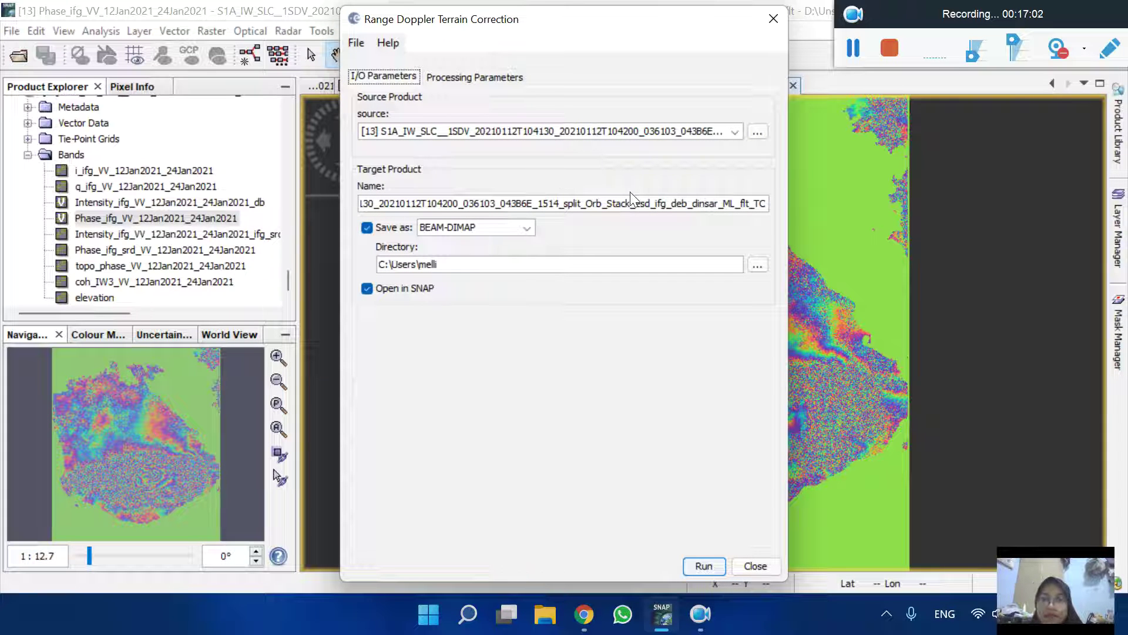
click(650, 125)
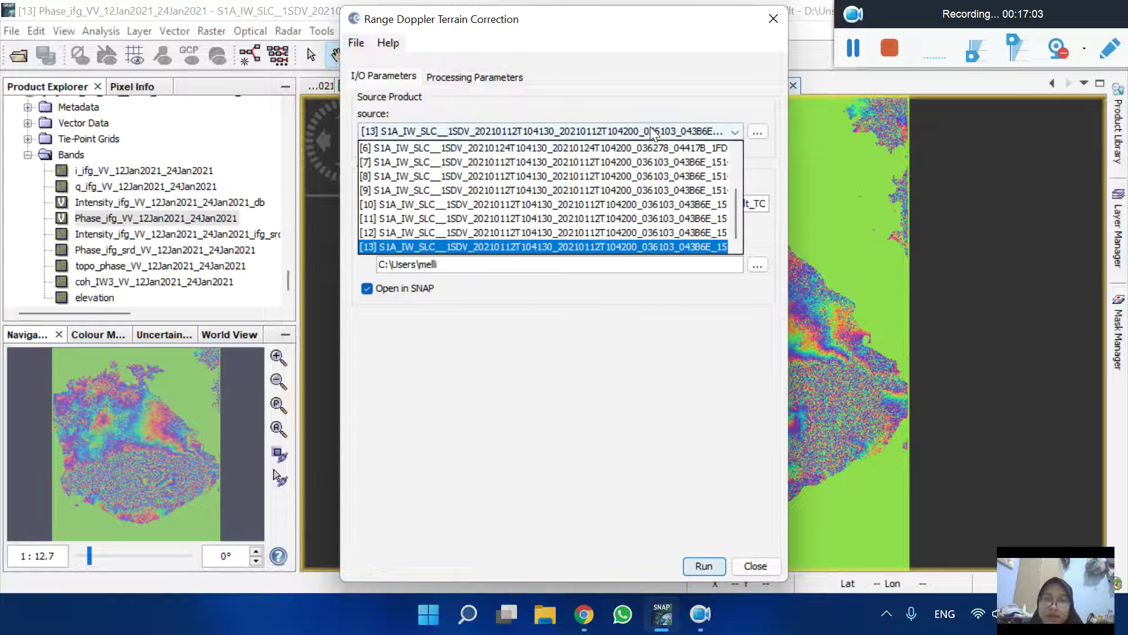
click(622, 245)
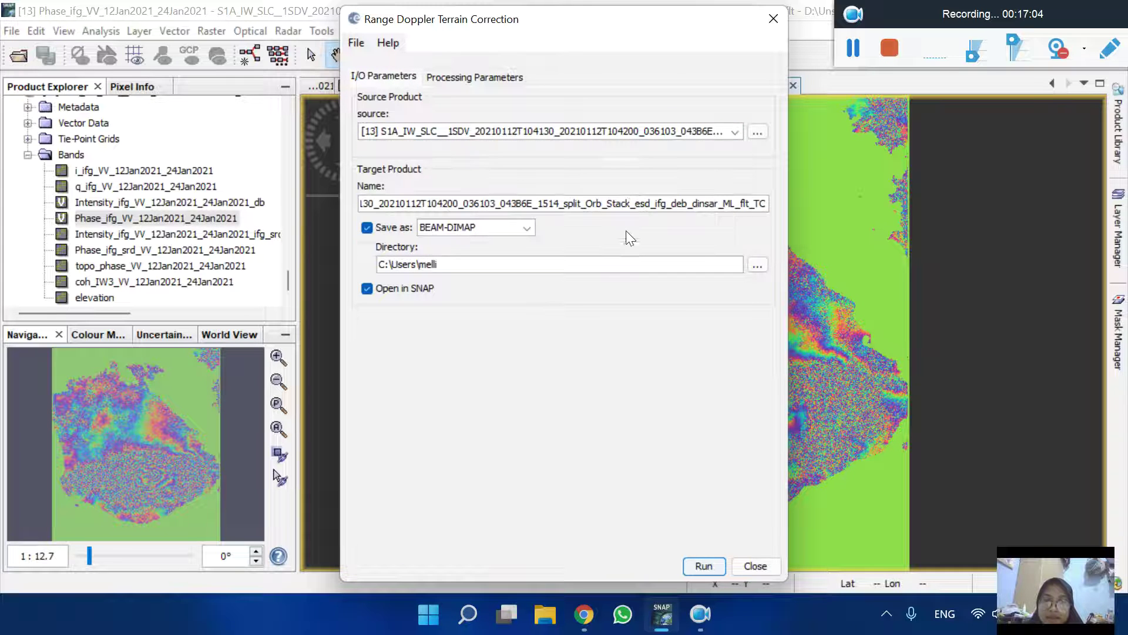
Step: Select the i_ifg, q_ifg, Phase_ifg, Phase_ifg_srd and coh_IW3 source bands for terrain correction, and close the tool without running it
click(491, 81)
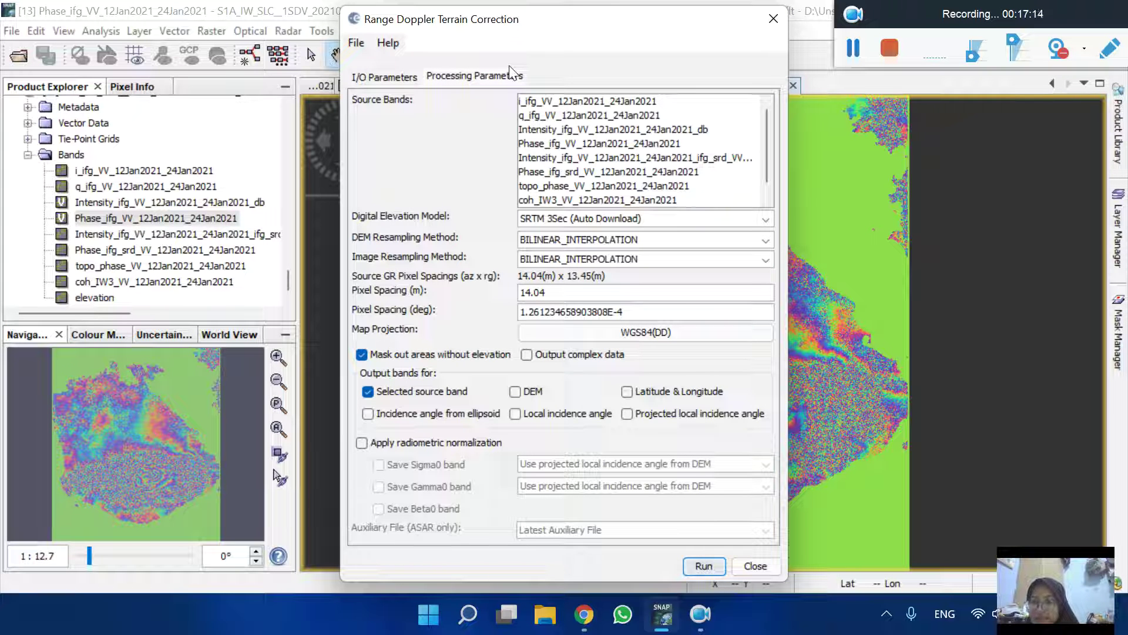
click(539, 100)
ctrl+click(541, 115)
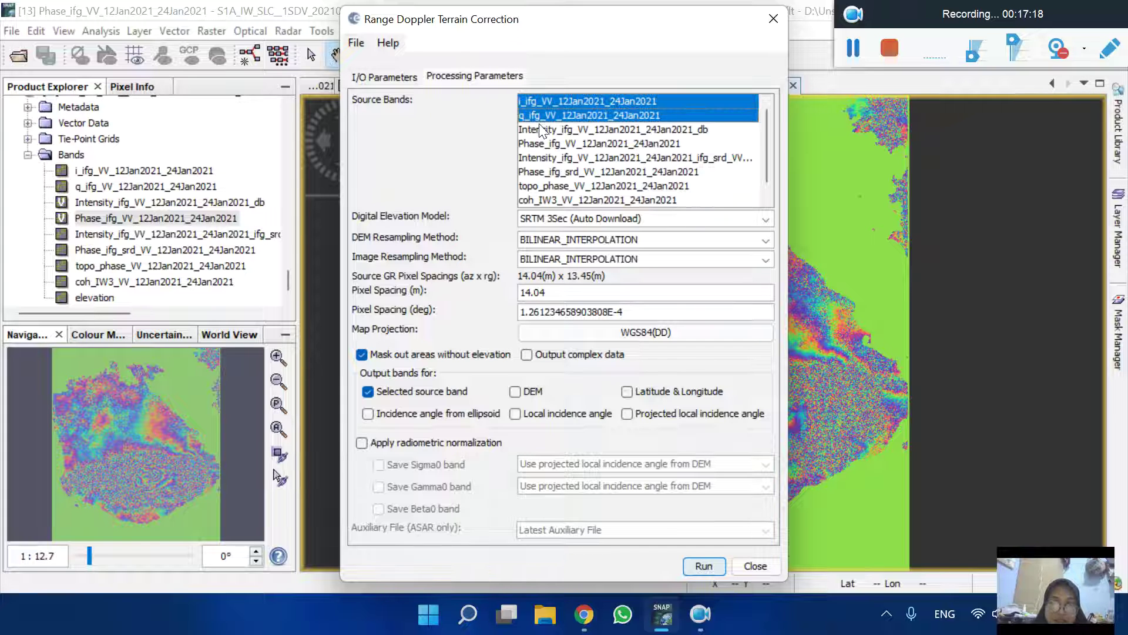
ctrl+click(542, 143)
ctrl+click(548, 170)
ctrl+click(556, 199)
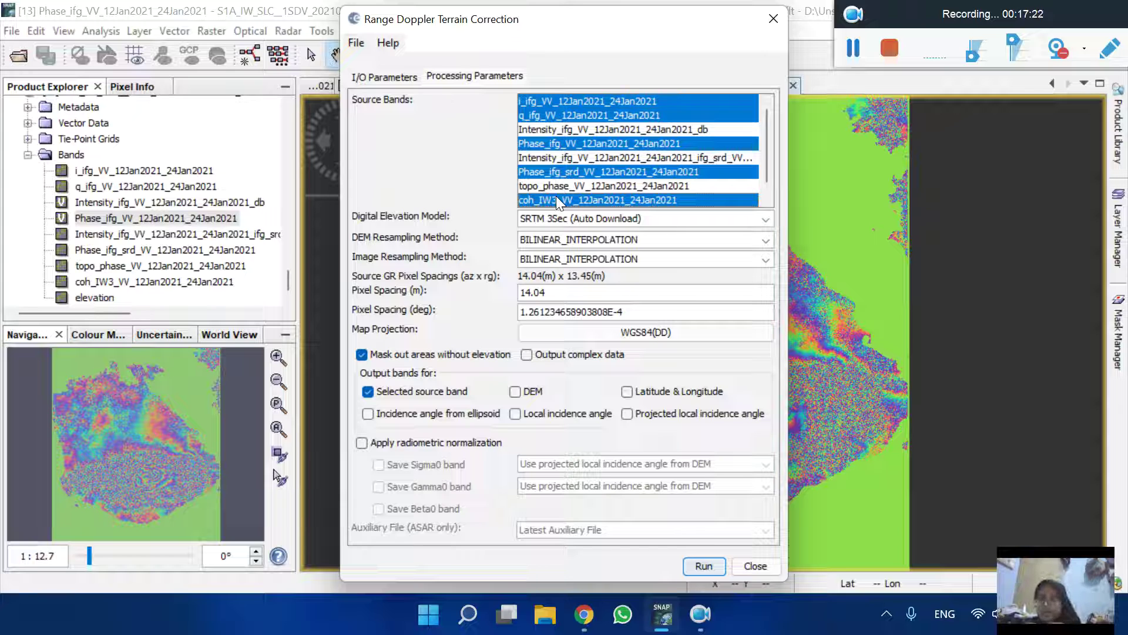
click(774, 19)
Step: Open the prepared subset_0_of 20210112 split_Orb_Stack_esd_ifg_deb_dinsar_ML_flt_TC product from the 1. SNAP LOMBOK folder
click(11, 31)
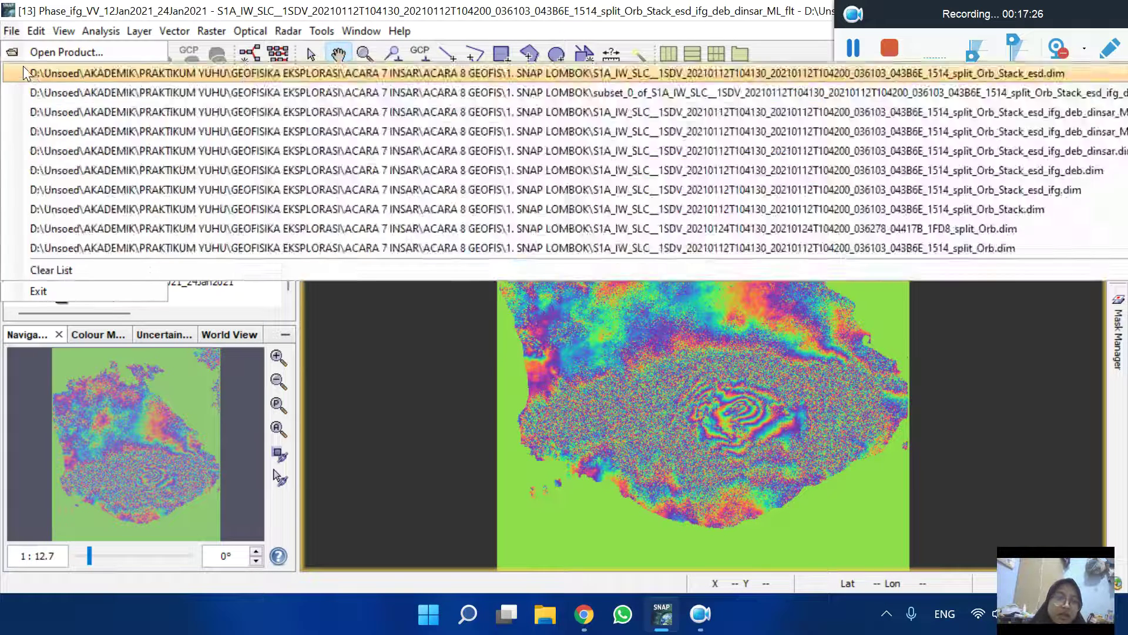
click(26, 50)
scroll(904, 282, down, 3)
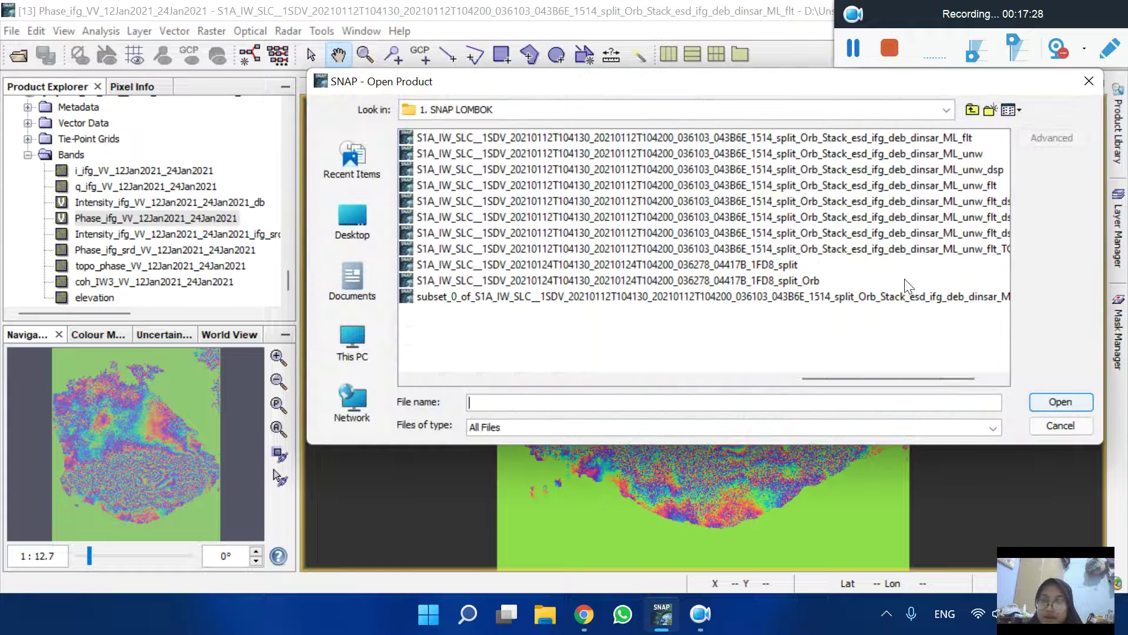
scroll(905, 284, down, 3)
scroll(905, 284, down, 3)
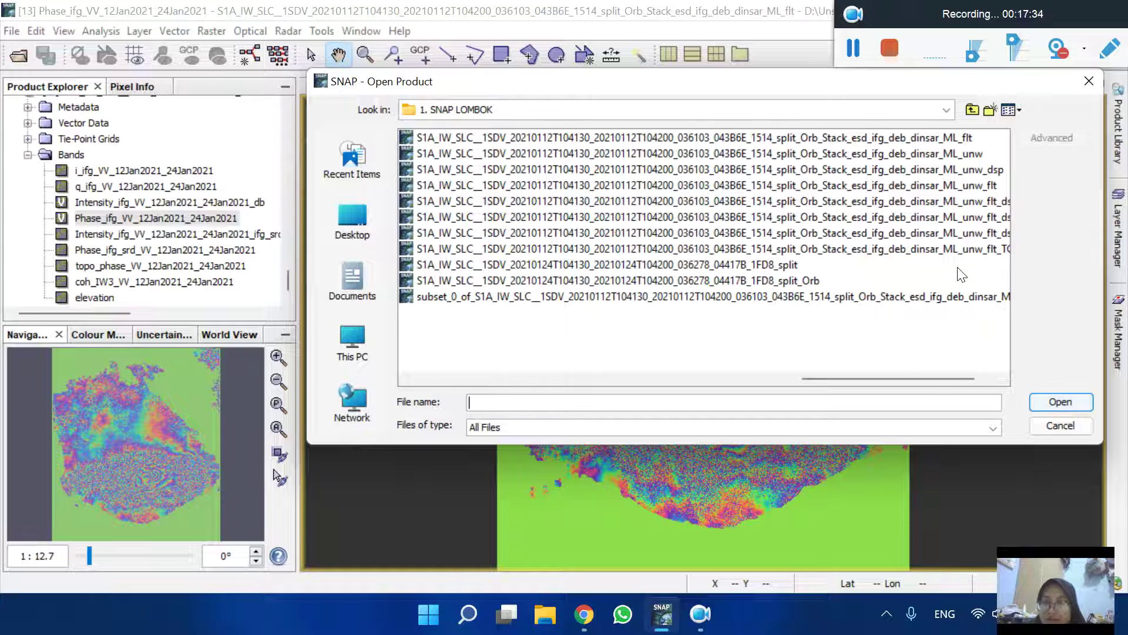
drag(947, 378, 987, 375)
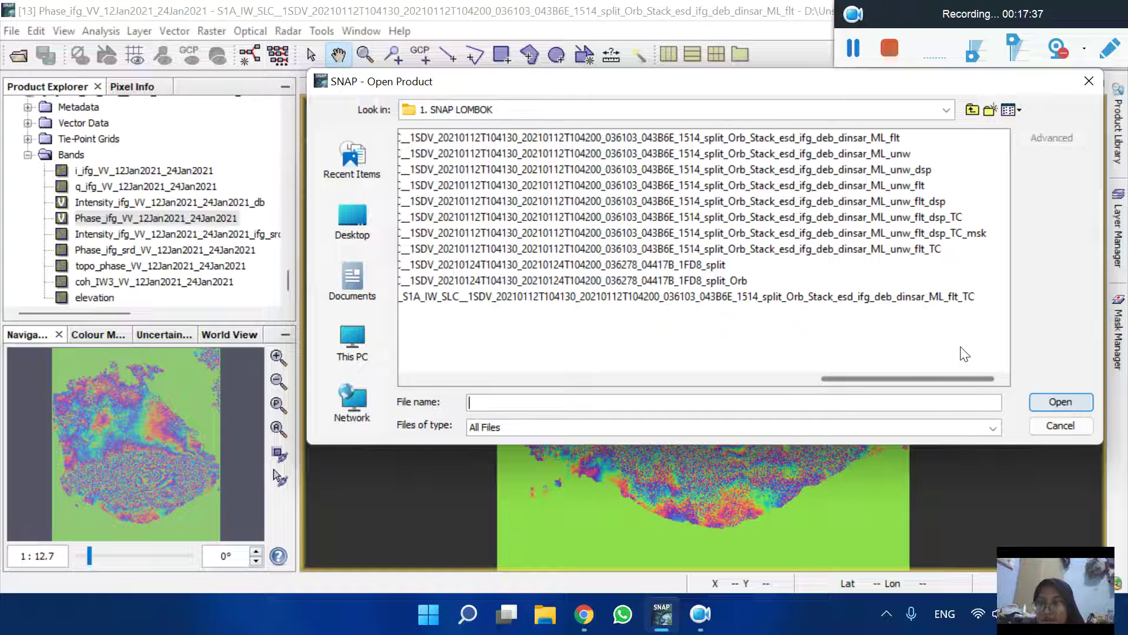
click(904, 249)
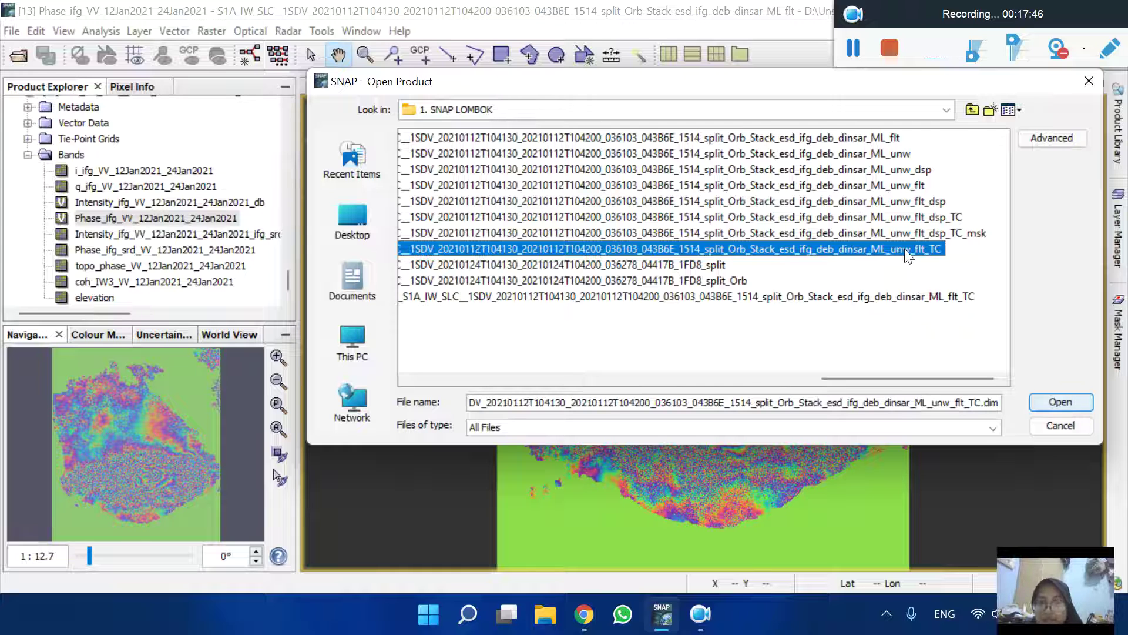
click(925, 299)
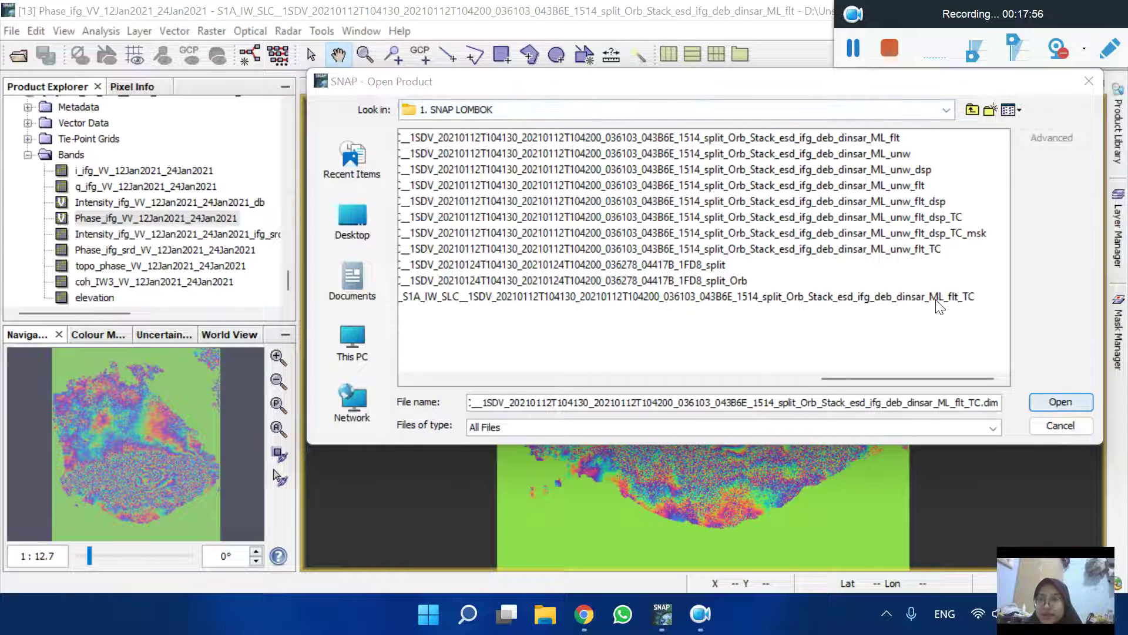
click(939, 295)
click(934, 341)
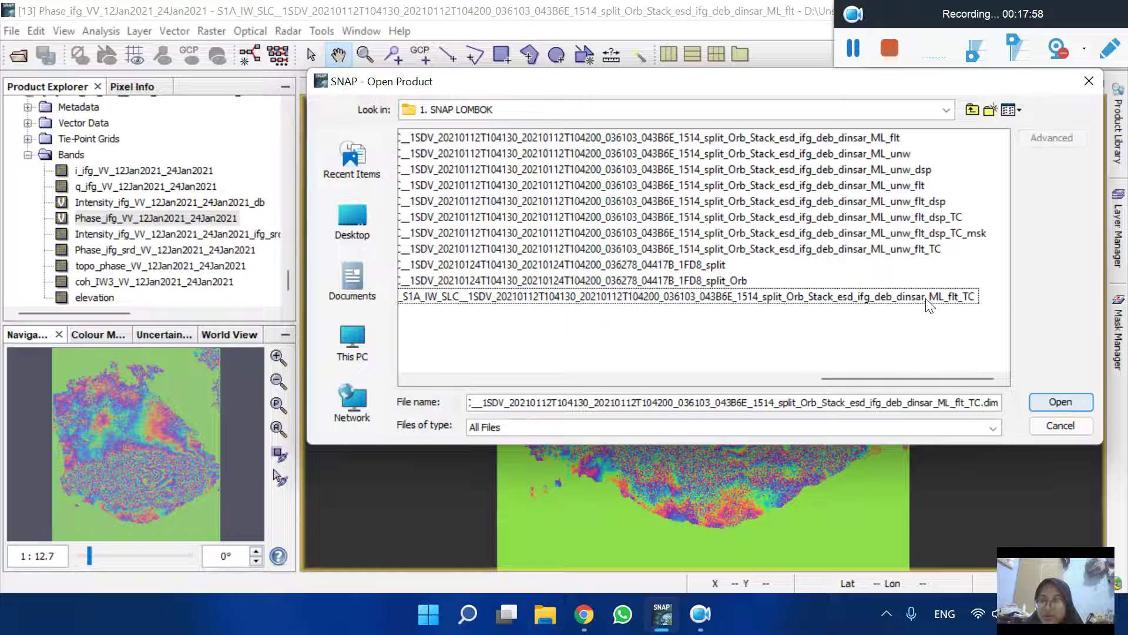
click(927, 296)
click(923, 330)
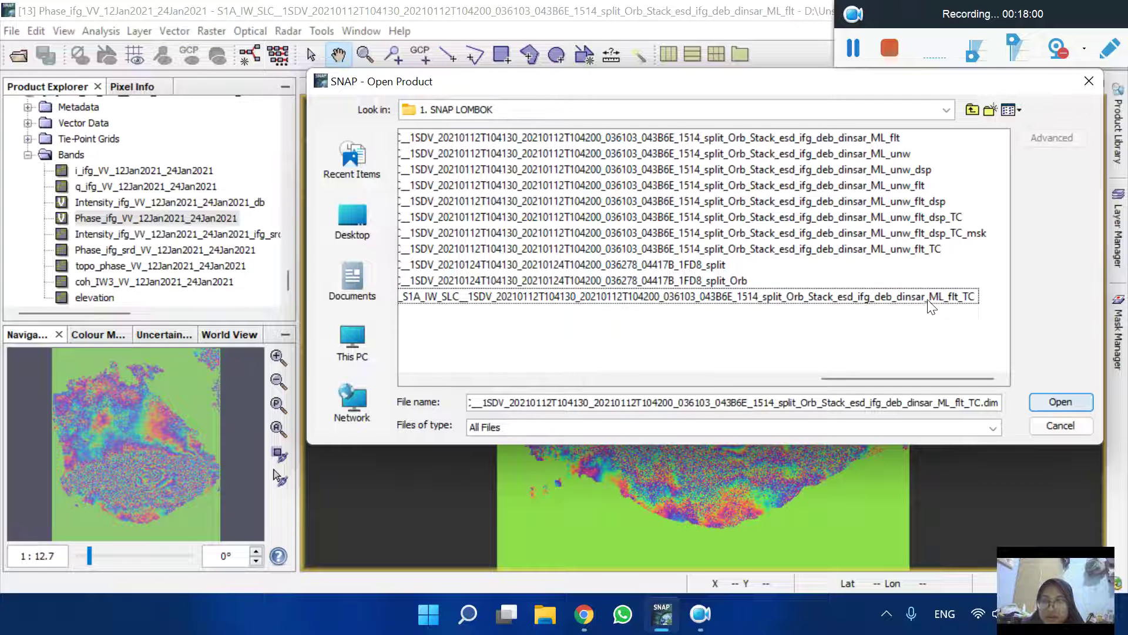
click(929, 301)
click(929, 302)
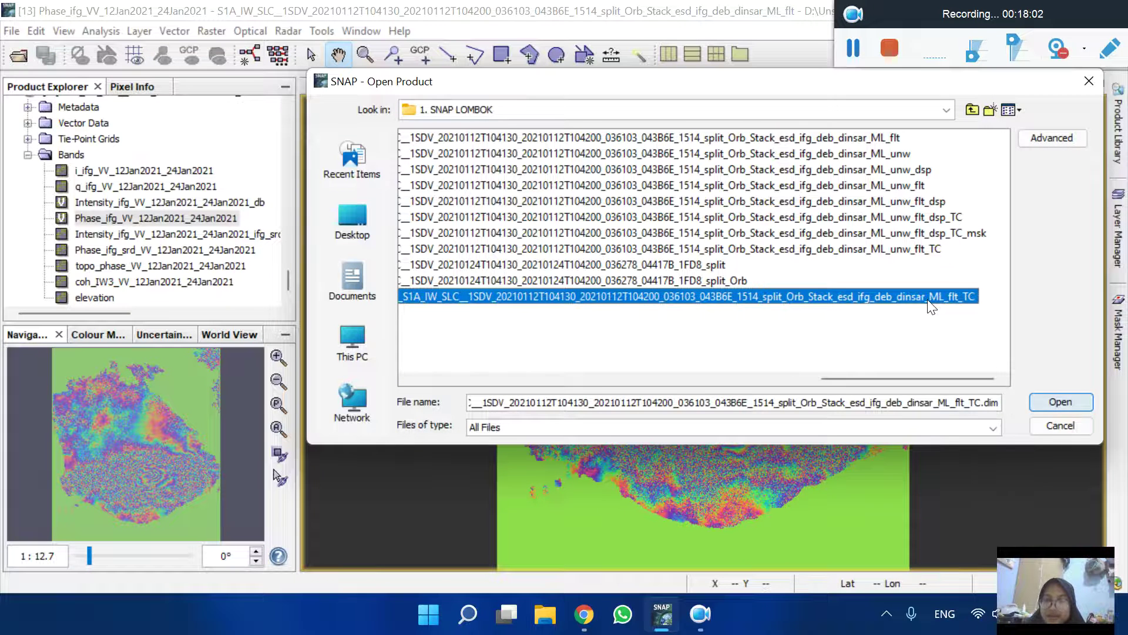
double_click(928, 302)
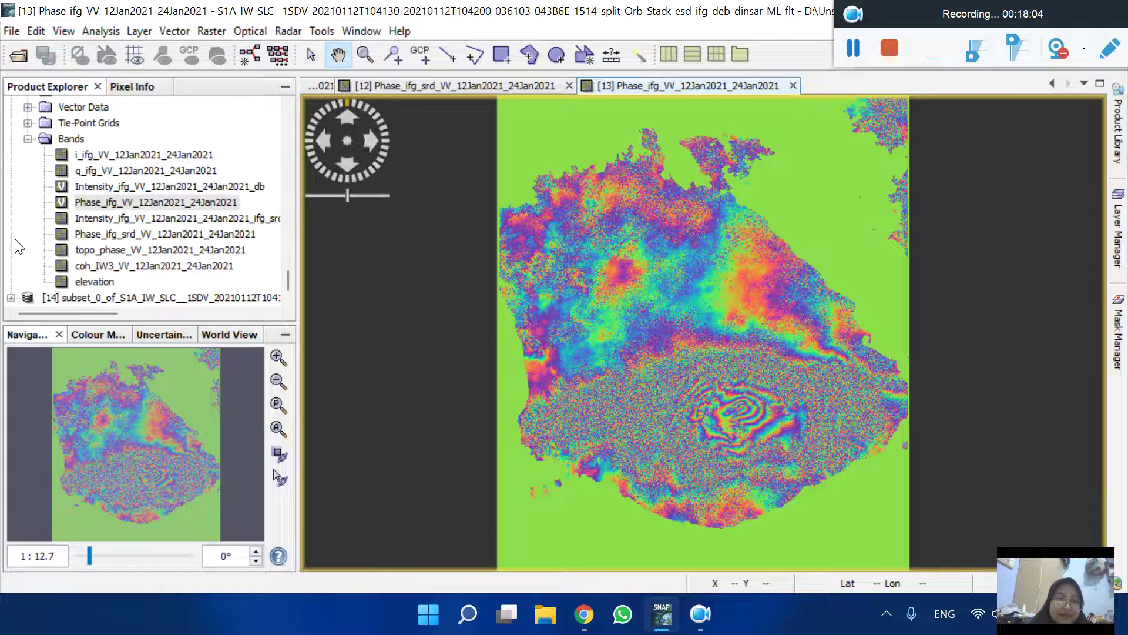
Step: Display the Phase_ifg_VV_12Jan2021_24Jan2021 band of the terrain-corrected subset product [14]
click(11, 297)
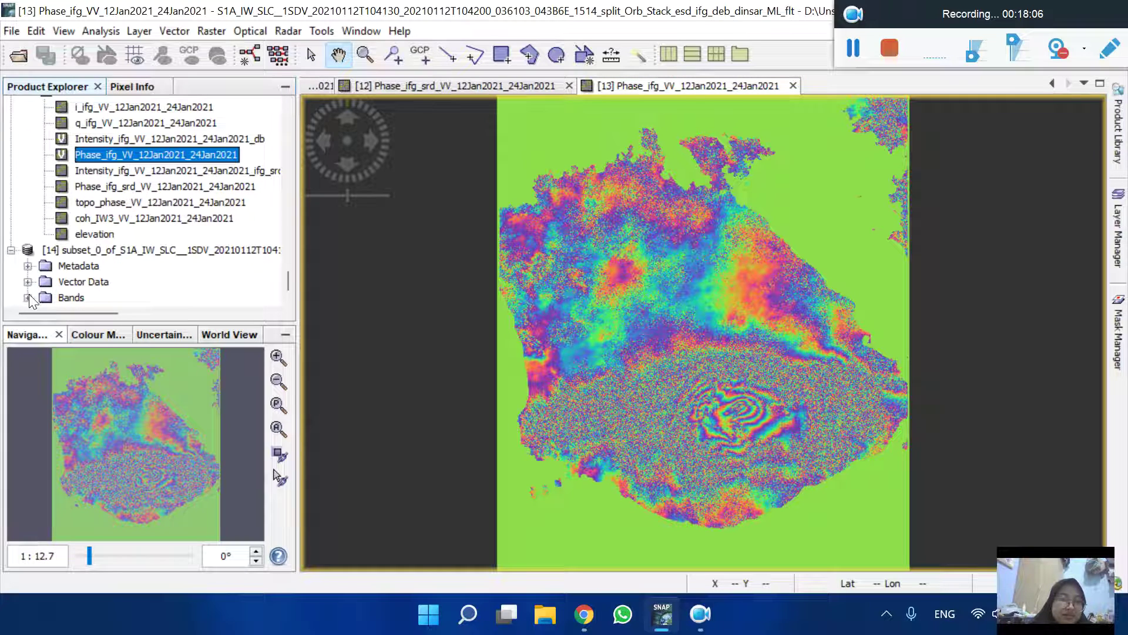
click(28, 297)
double_click(93, 234)
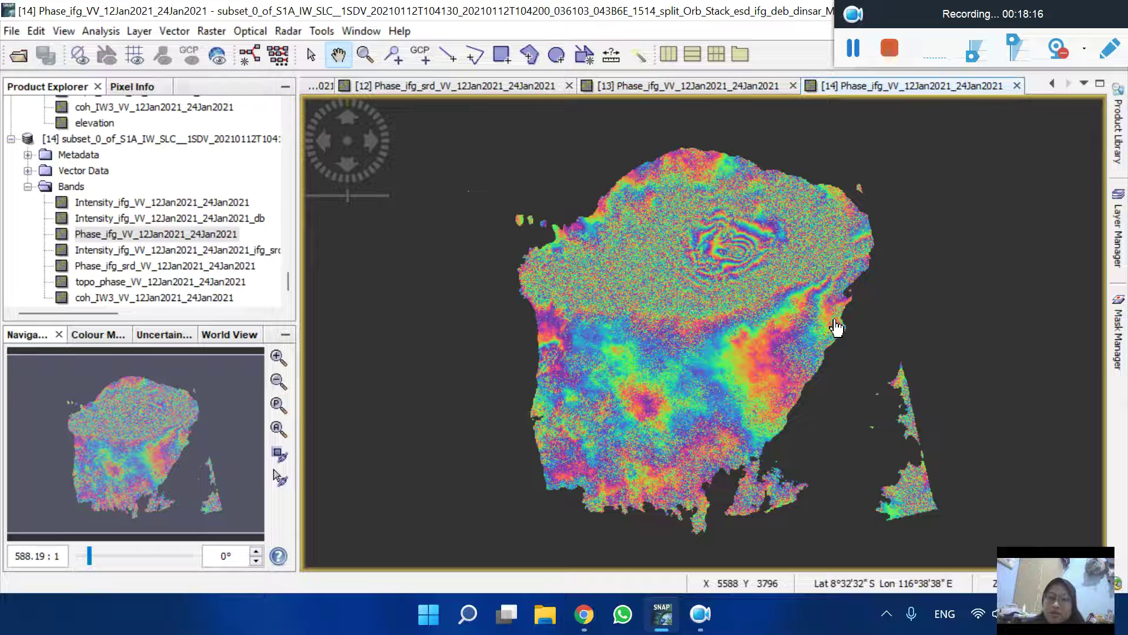
Step: Set up a JPEG image export of the terrain-corrected phase view in the LAPORAN GEOFIS folder, and cancel it without saving
right_click(766, 282)
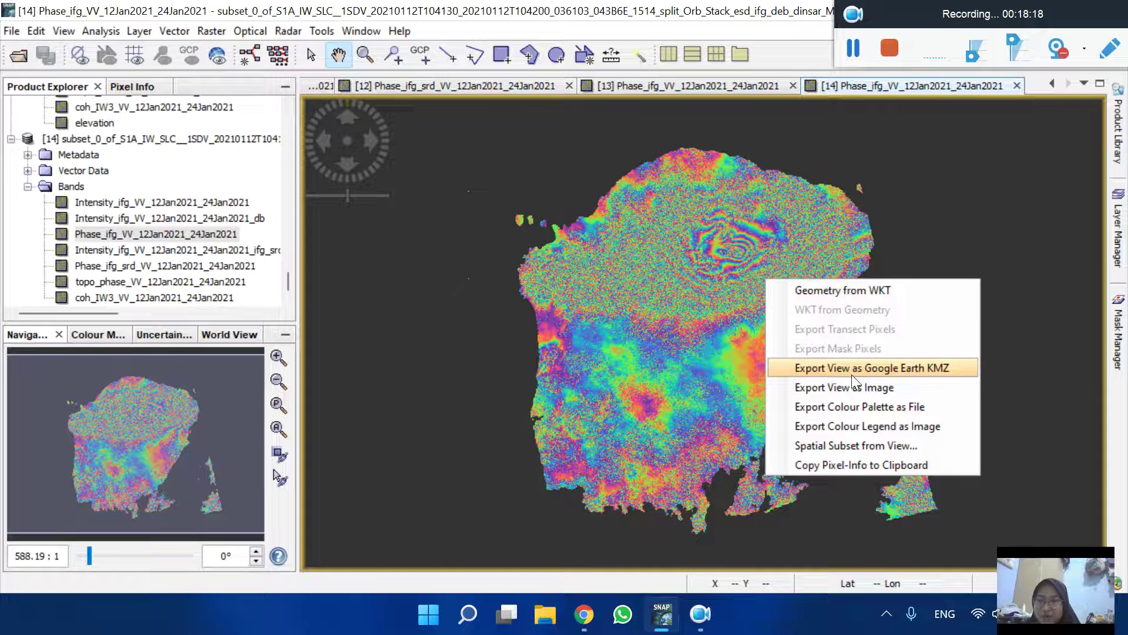
click(868, 388)
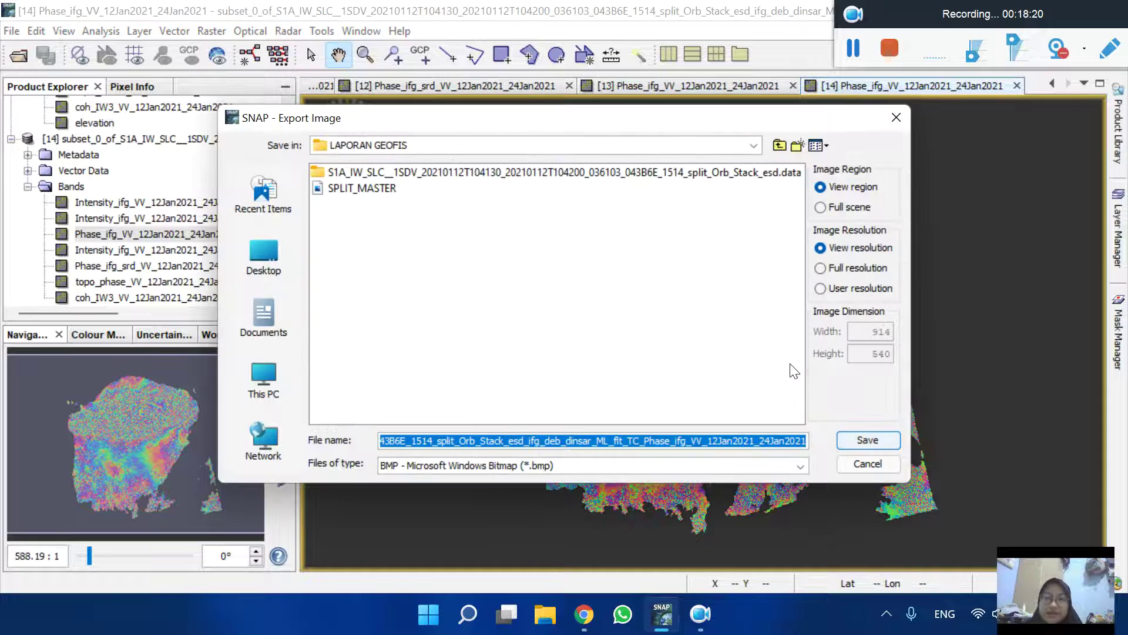
click(594, 466)
click(618, 510)
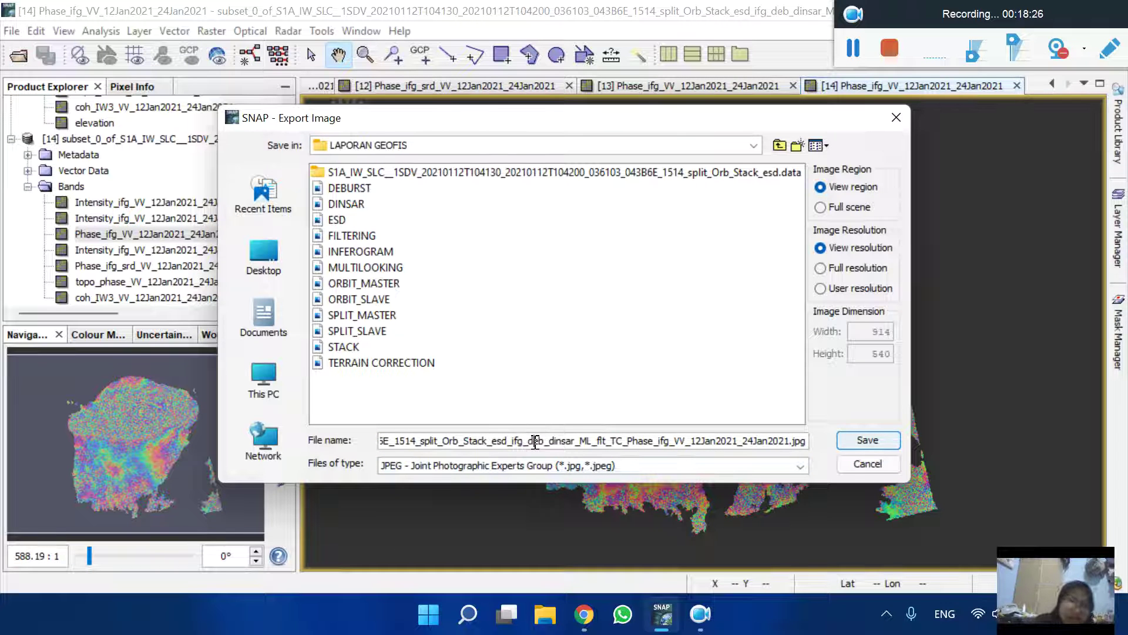
triple_click(535, 441)
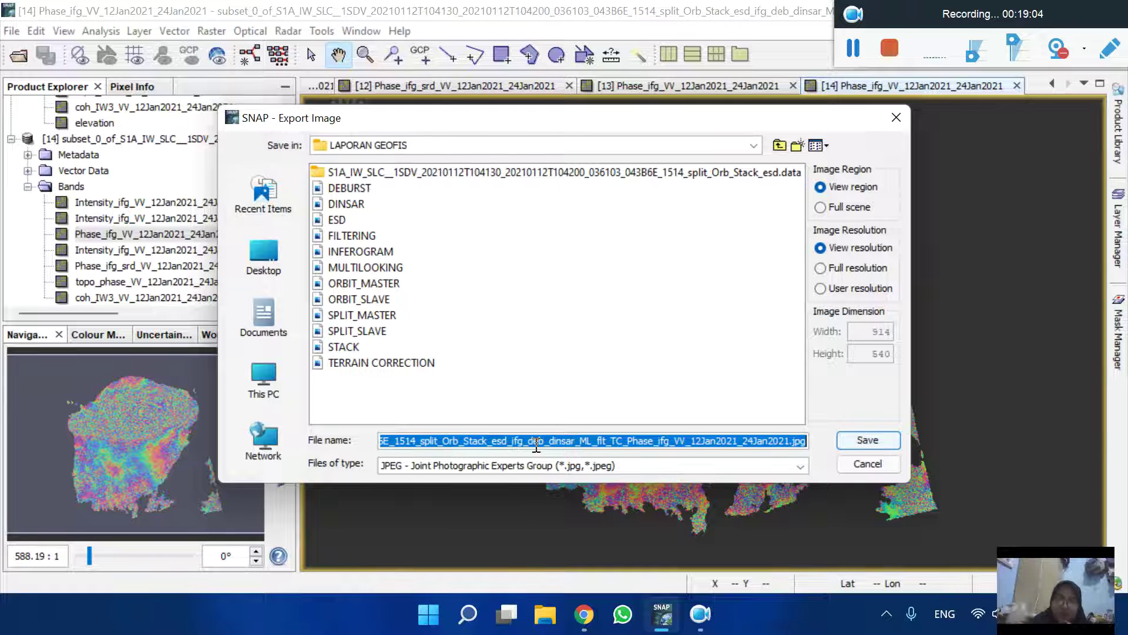
click(894, 119)
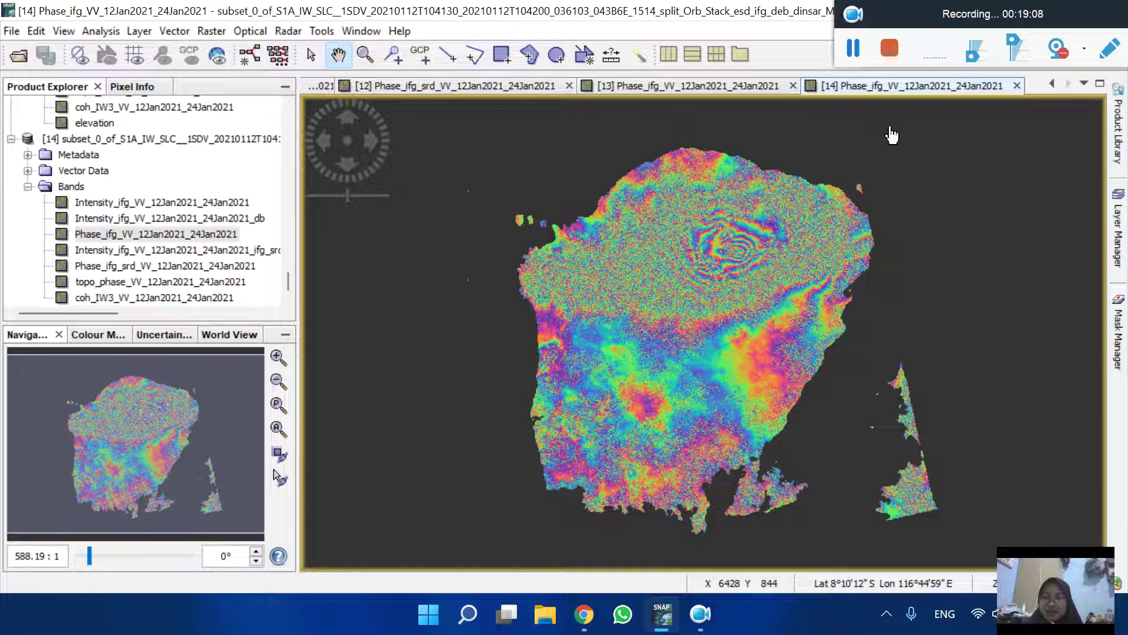